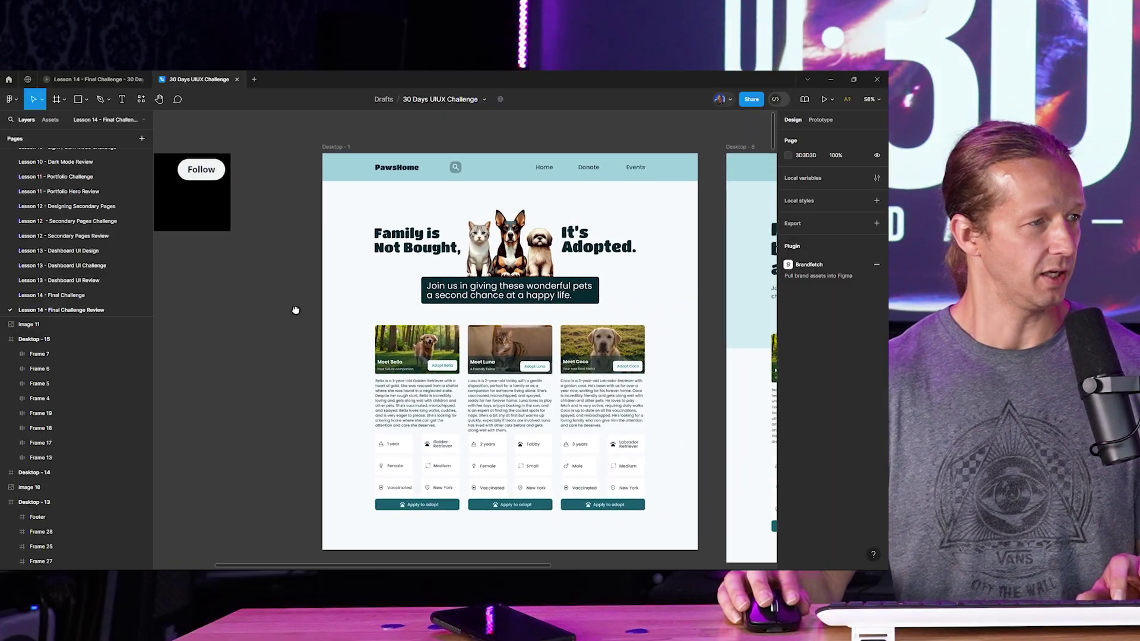
Step: Inspect the original PawsHome hero heading, pets image and tagline box, ending on the tagline text
scroll(540, 310, up, 3)
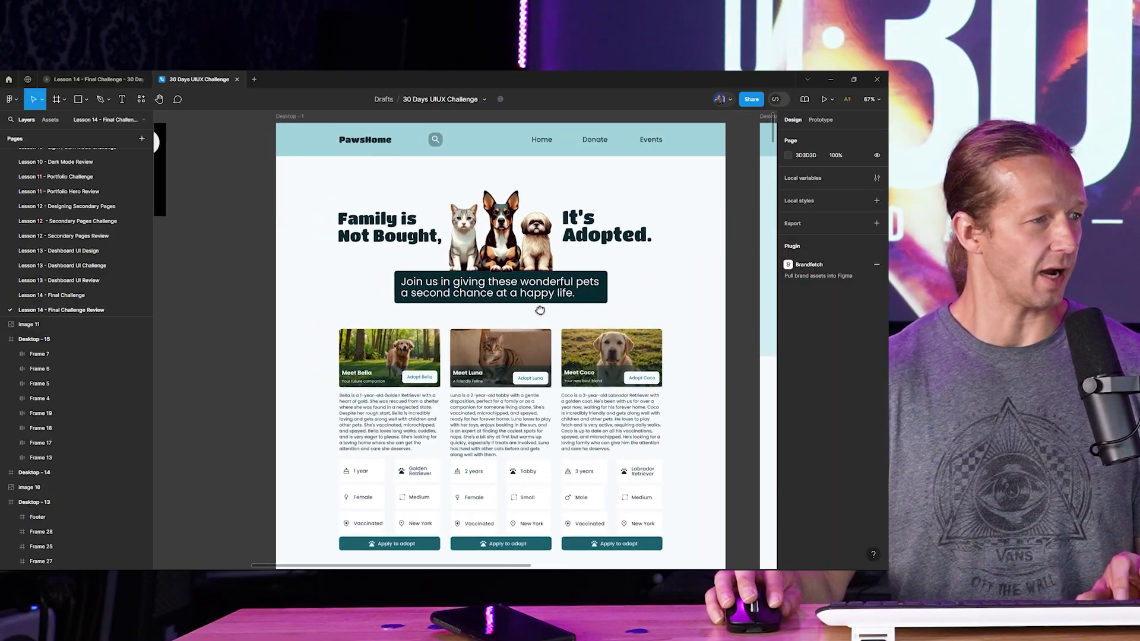
drag(540, 310, 534, 306)
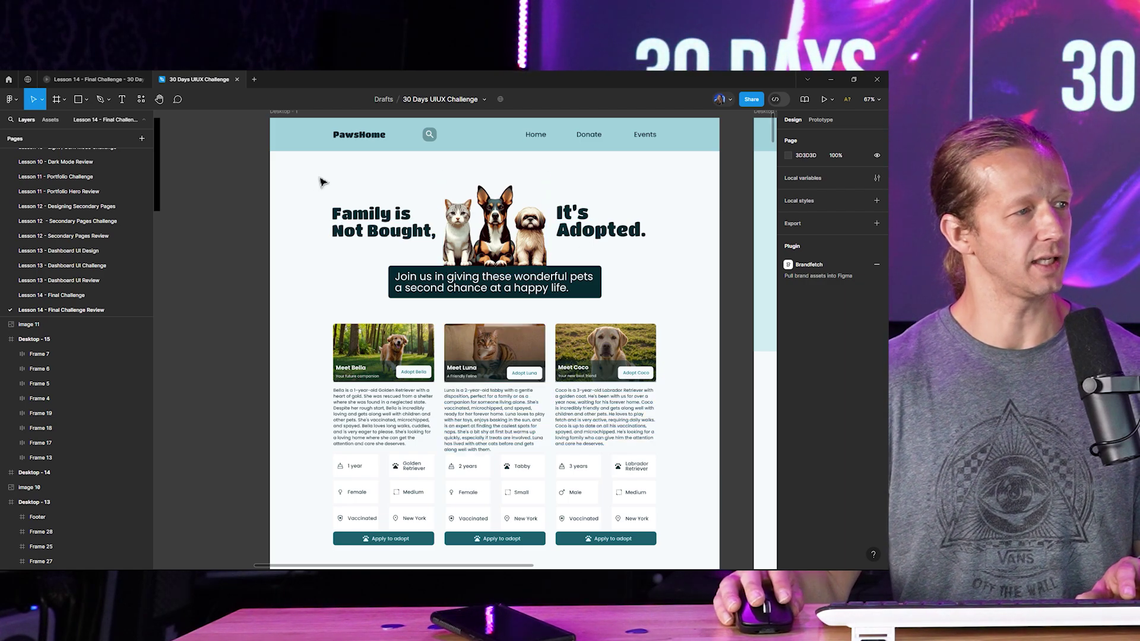
drag(307, 189, 690, 297)
click(685, 303)
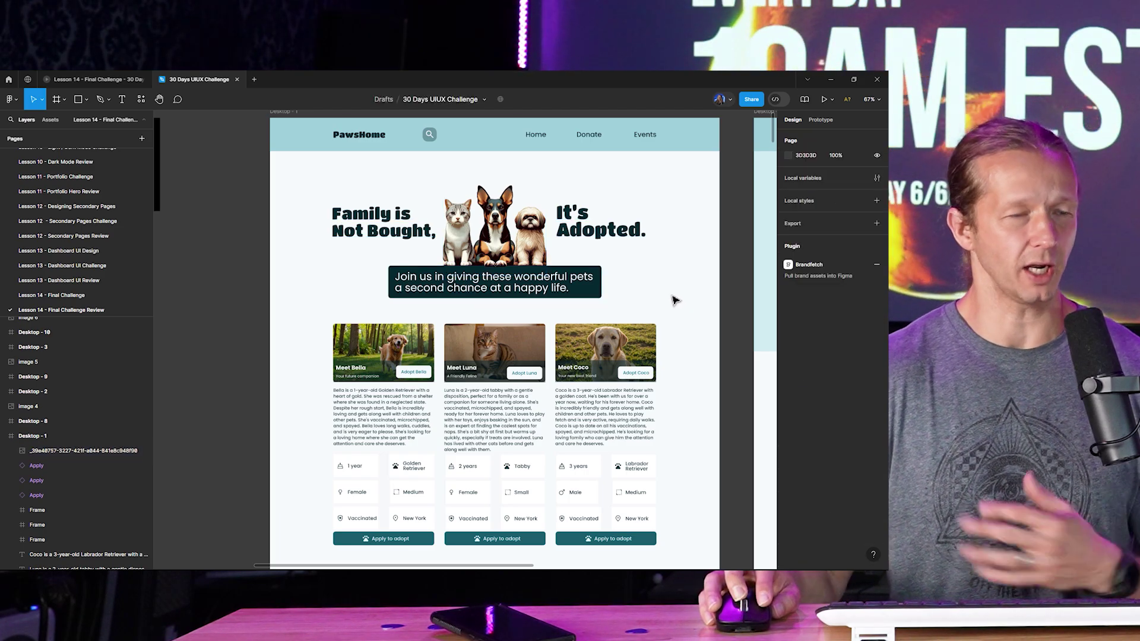
click(577, 291)
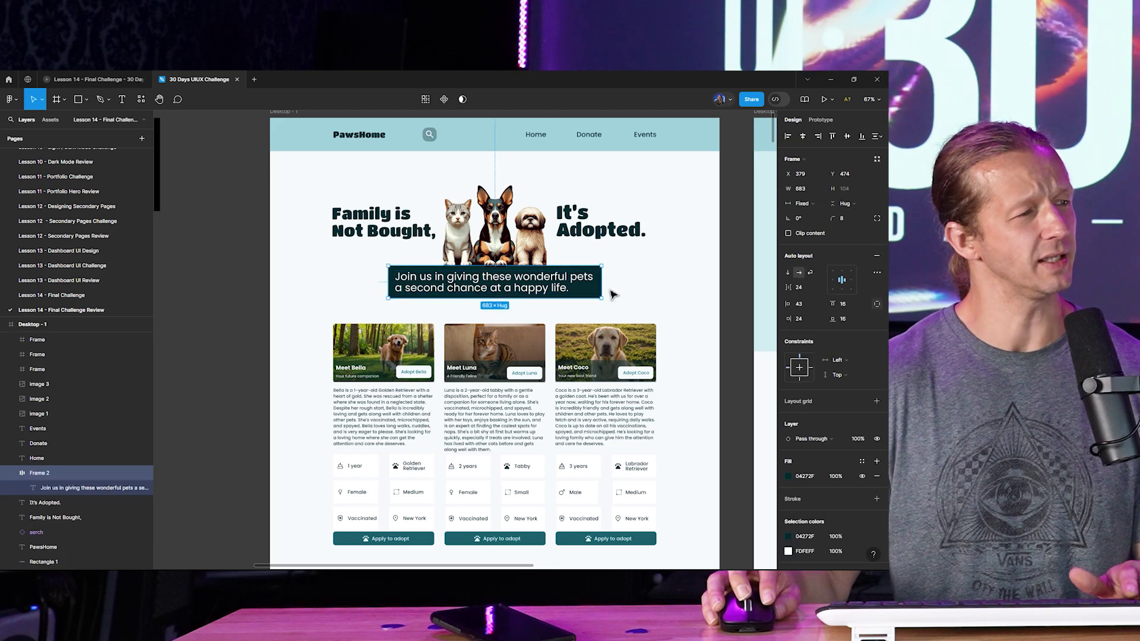
click(628, 289)
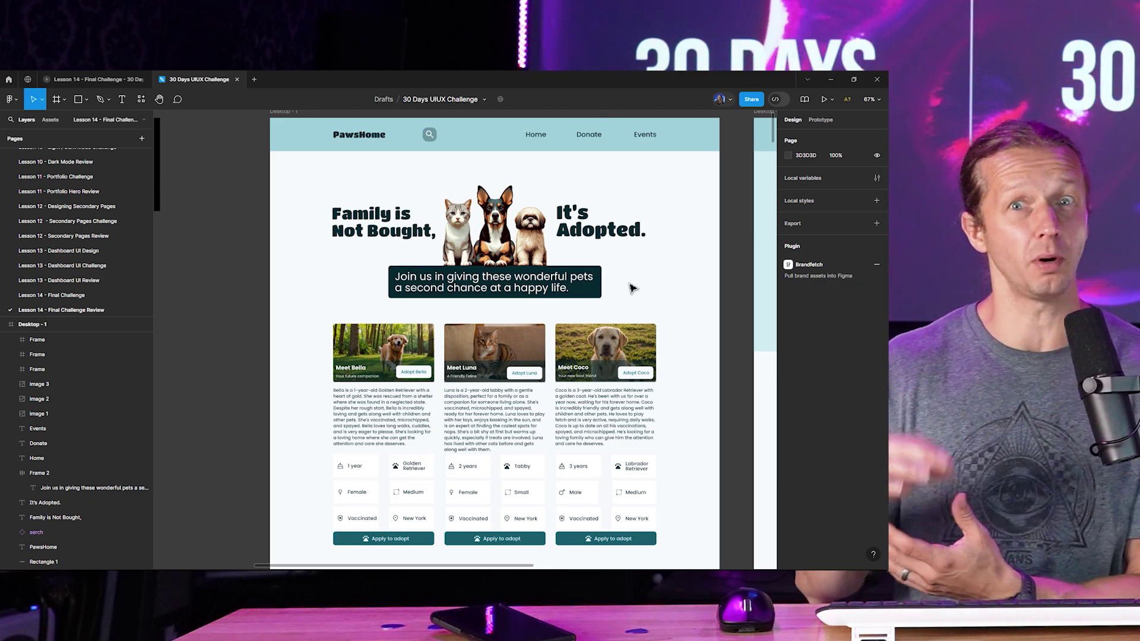
click(526, 291)
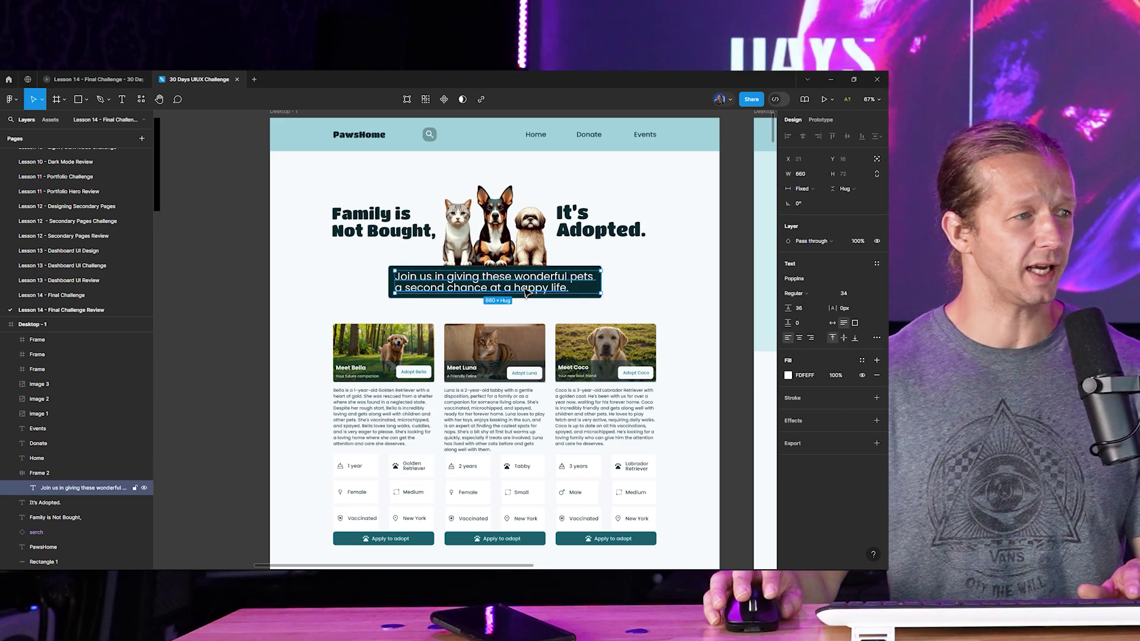
Step: Try shrinking the tagline font size to 24, then undo the change
click(859, 293)
key(Down)
key(Down)
key(Down)
key(Down)
key(Down)
key(Down)
key(Down)
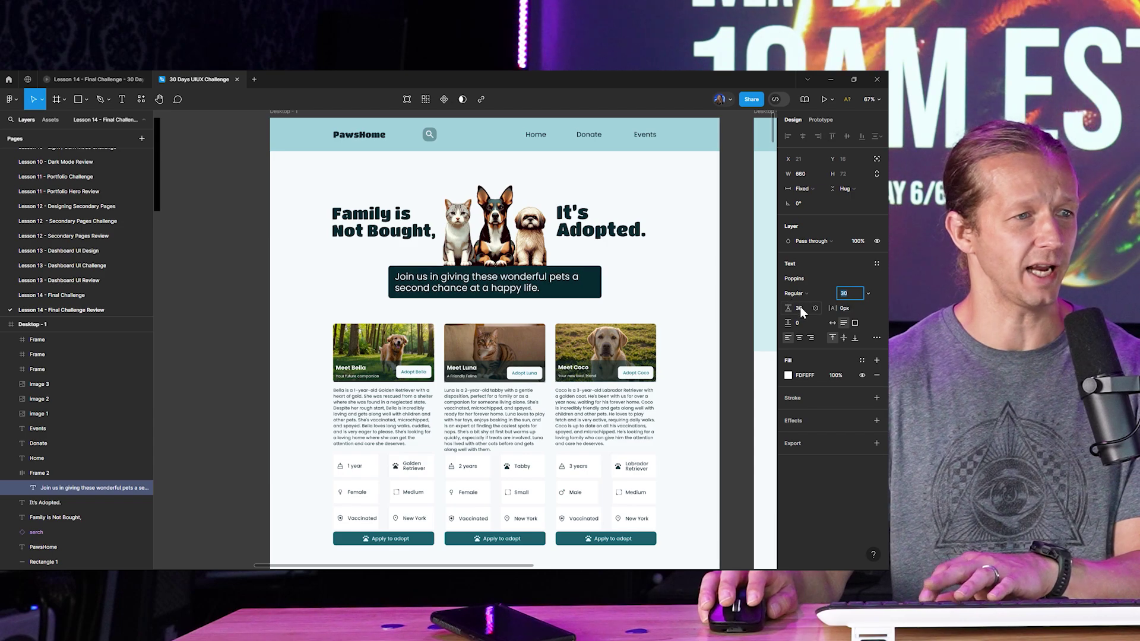
key(Down)
key(Down)
key(Down)
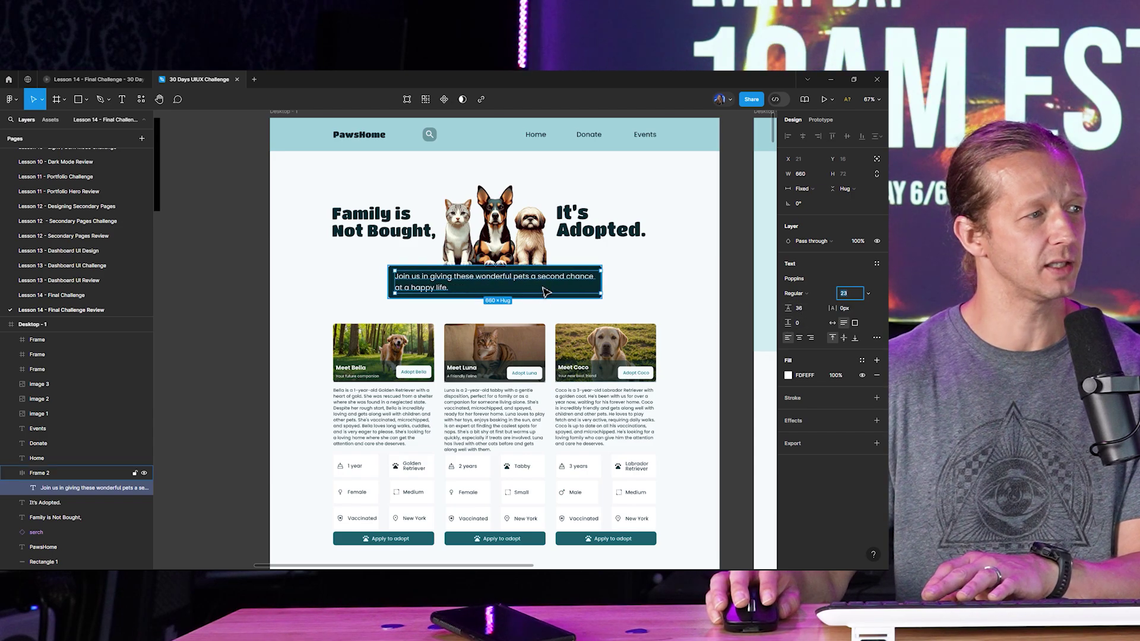
click(665, 325)
click(597, 292)
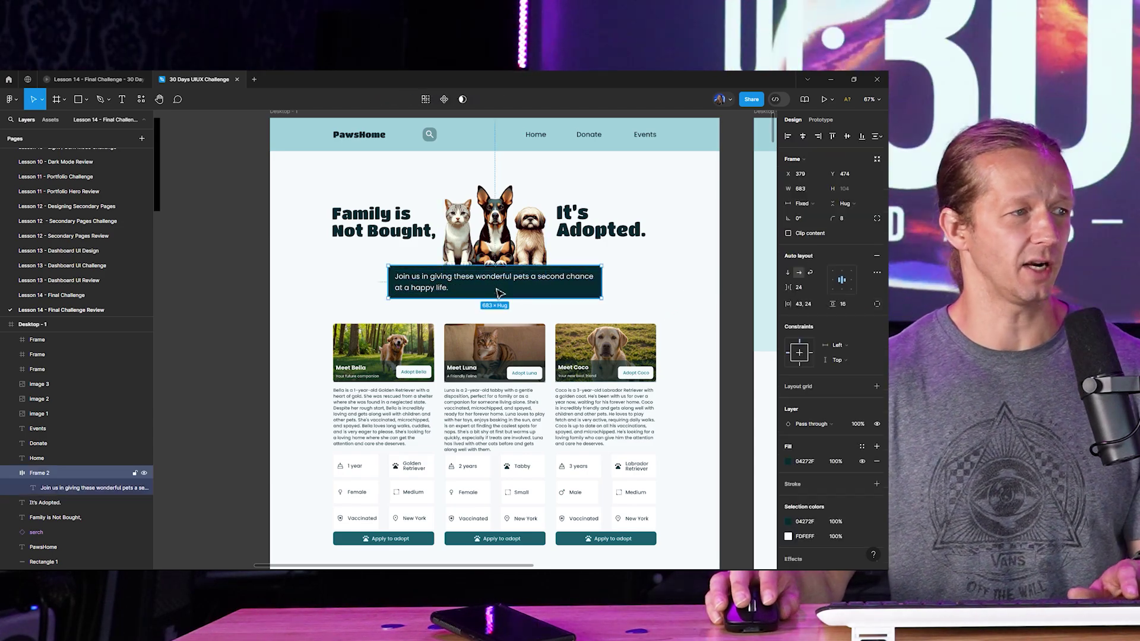
scroll(828, 488, down, 1)
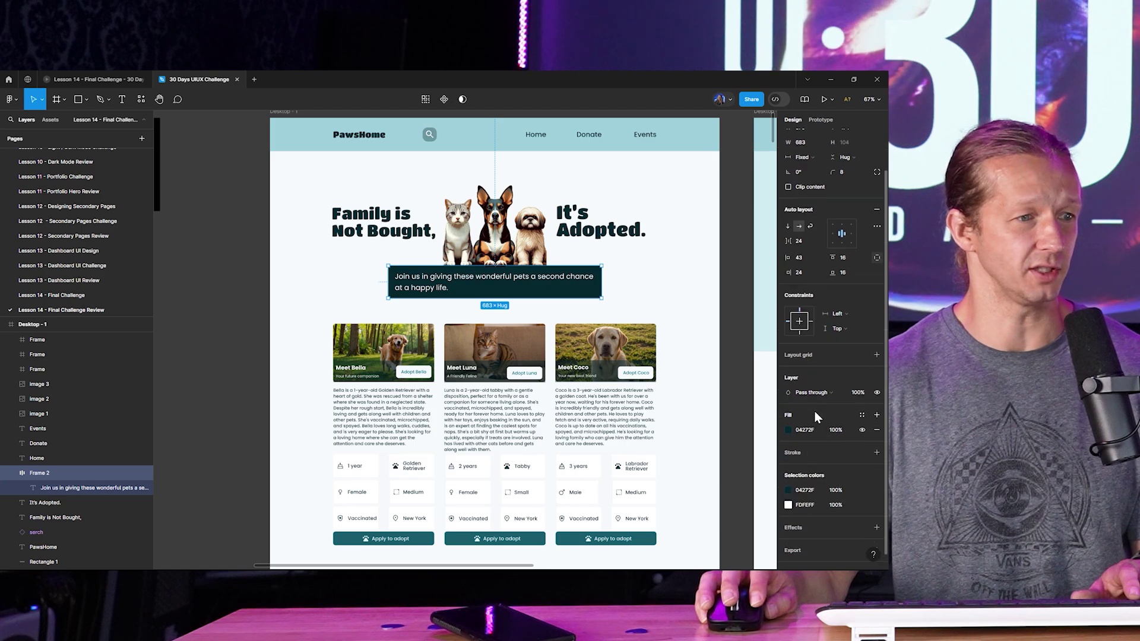
key(ctrl+z)
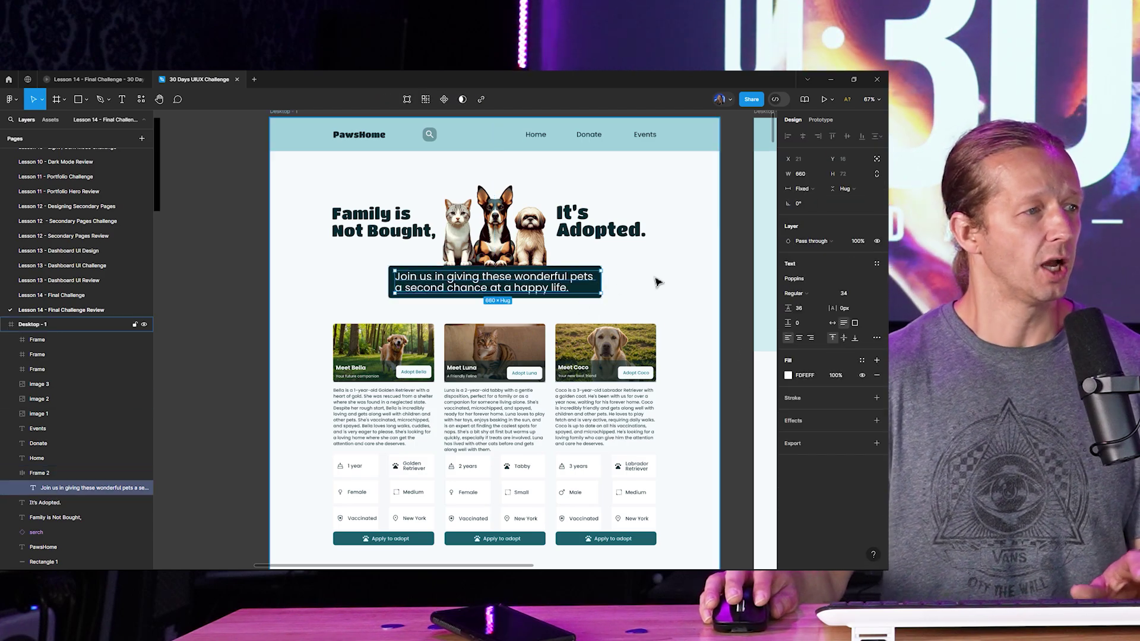
click(656, 284)
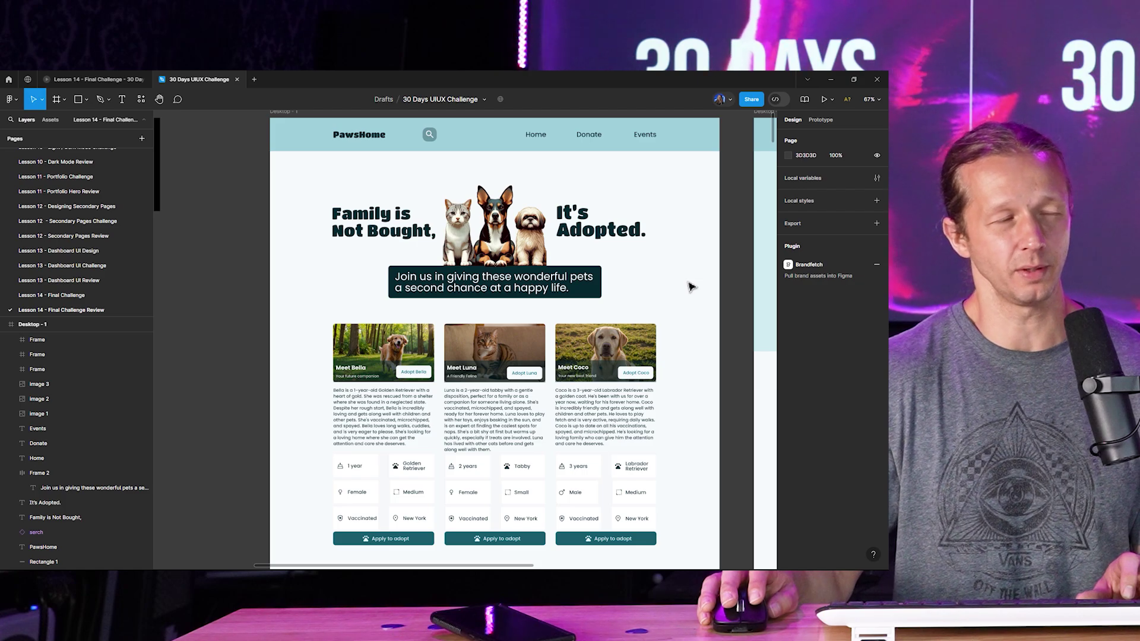
Step: Compare the revised PawsHome page with the original, checking its heading and dog-and-cat image
drag(704, 279, 254, 281)
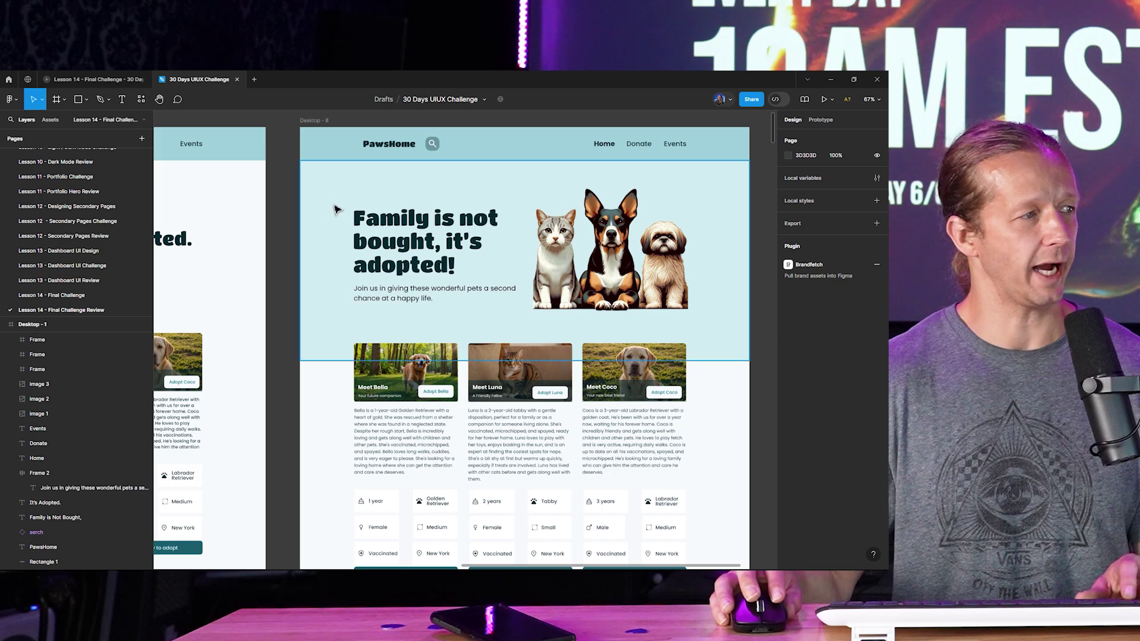
drag(287, 243, 204, 238)
drag(306, 285, 374, 254)
drag(467, 221, 441, 254)
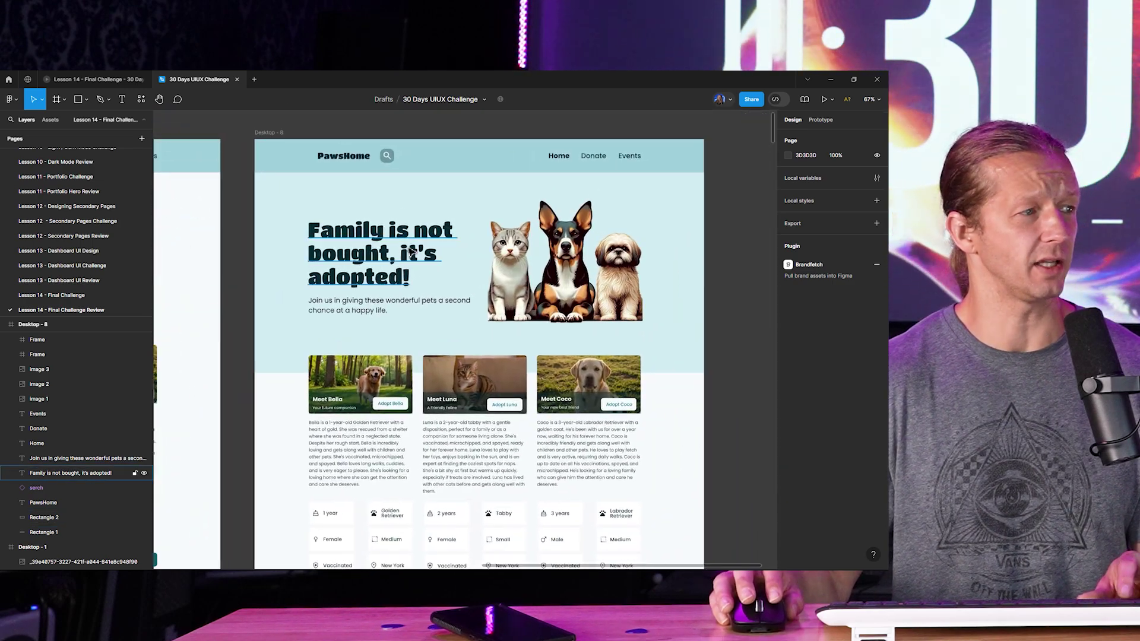
click(411, 251)
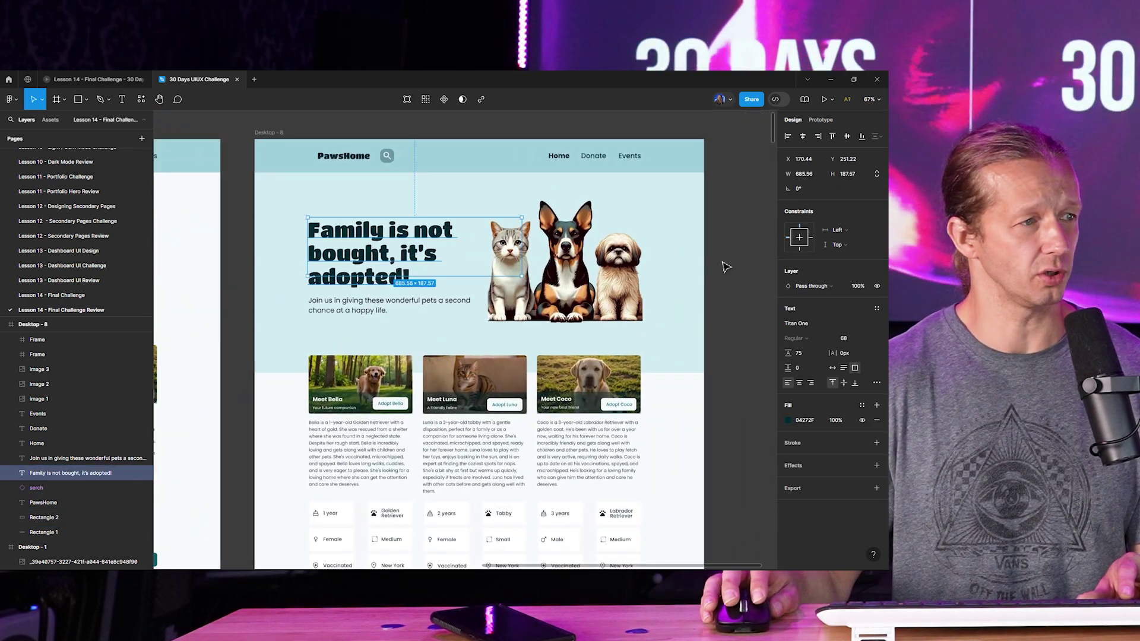
click(731, 261)
click(552, 266)
scroll(594, 249, left, 6)
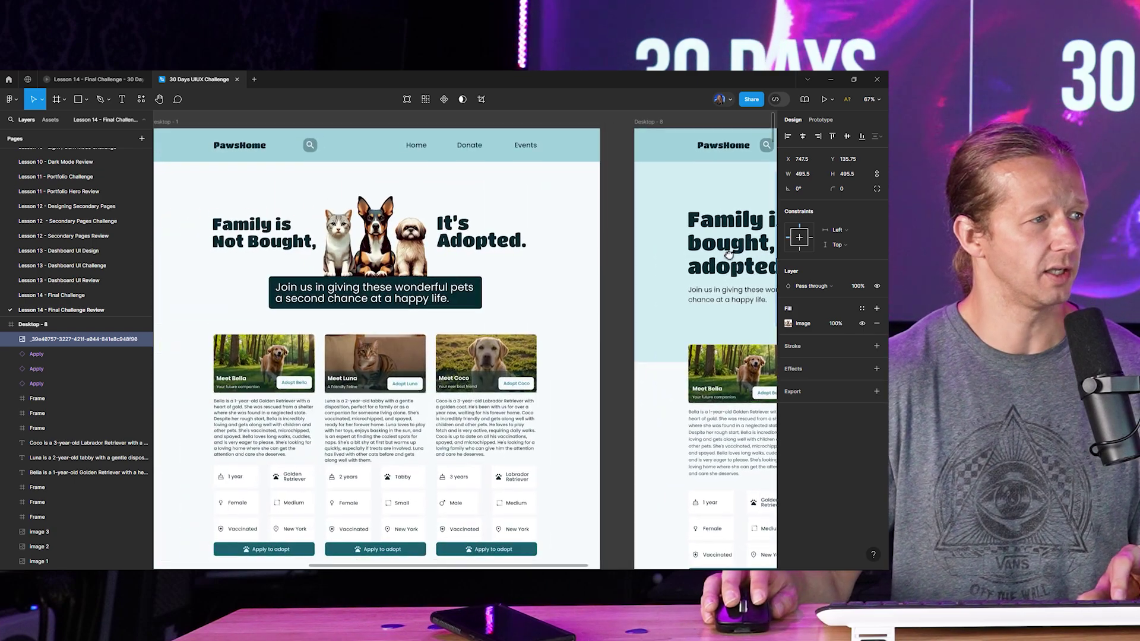
scroll(593, 250, right, 7)
click(746, 249)
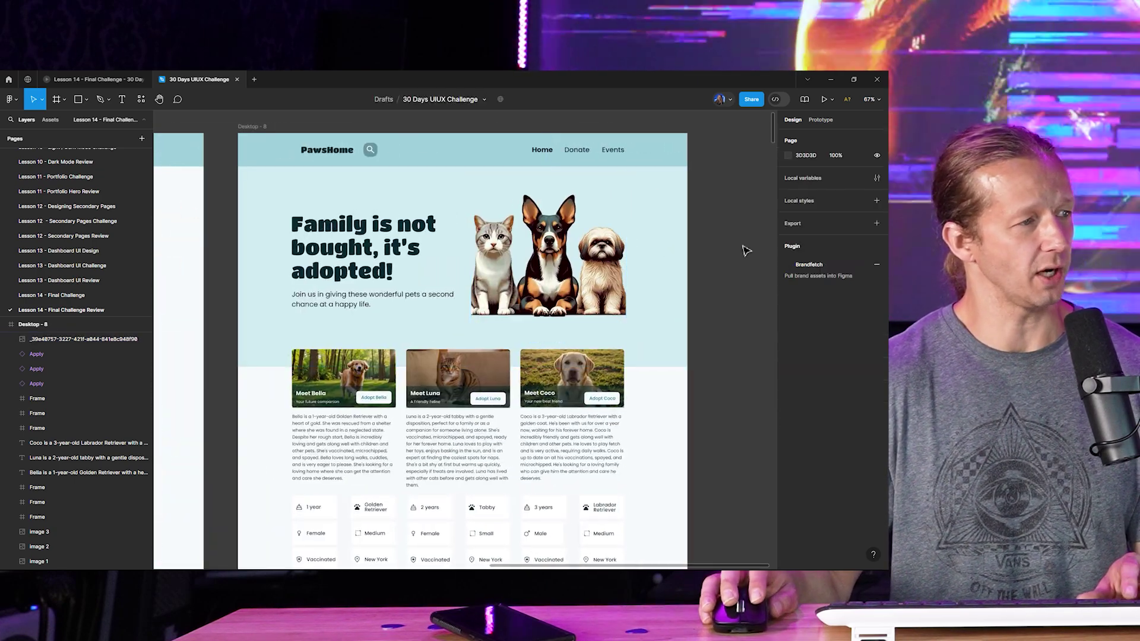
Step: Navigate the canvas over to the Netflix plan-selection frame beside the profile follow card
drag(455, 331, 463, 305)
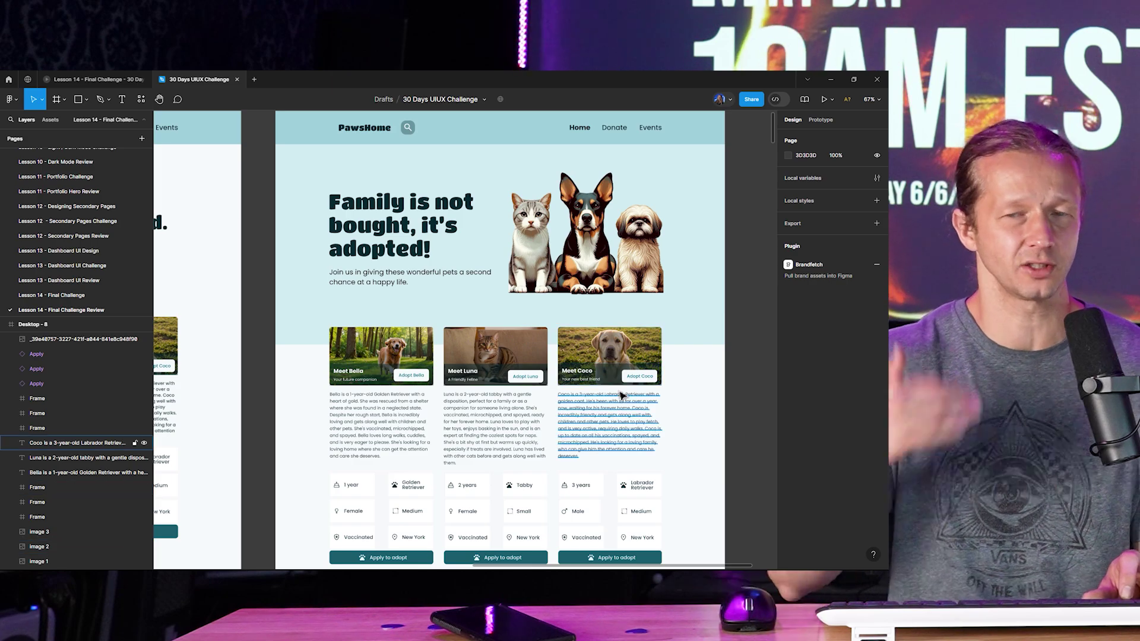
scroll(678, 411, left, 5)
scroll(677, 411, down, 2)
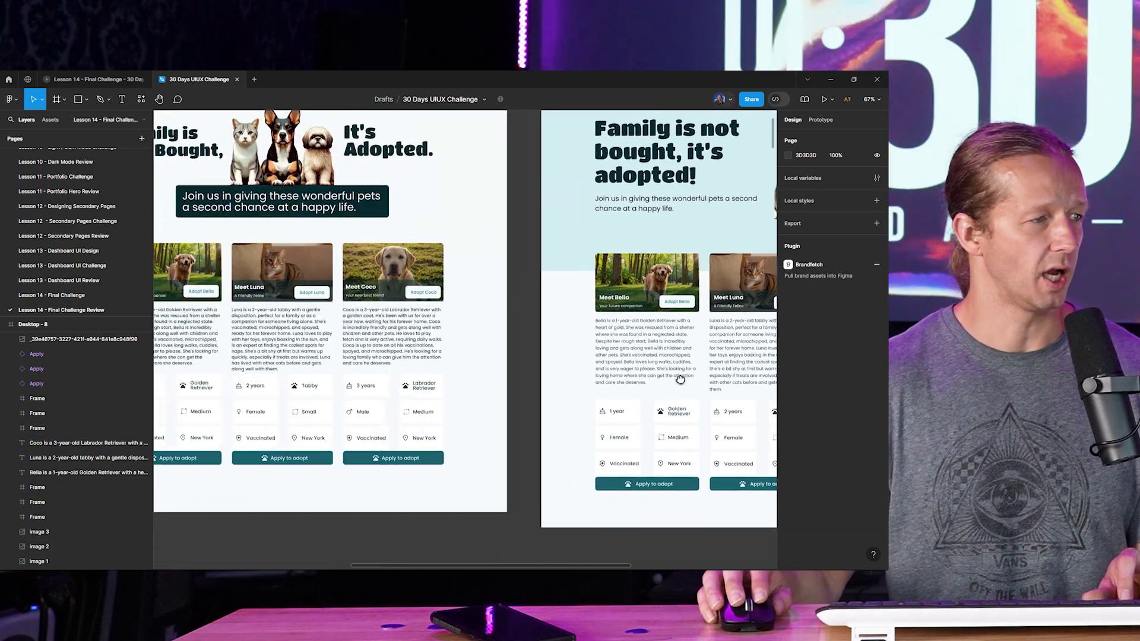
scroll(586, 333, down, 1)
scroll(565, 333, up, 5)
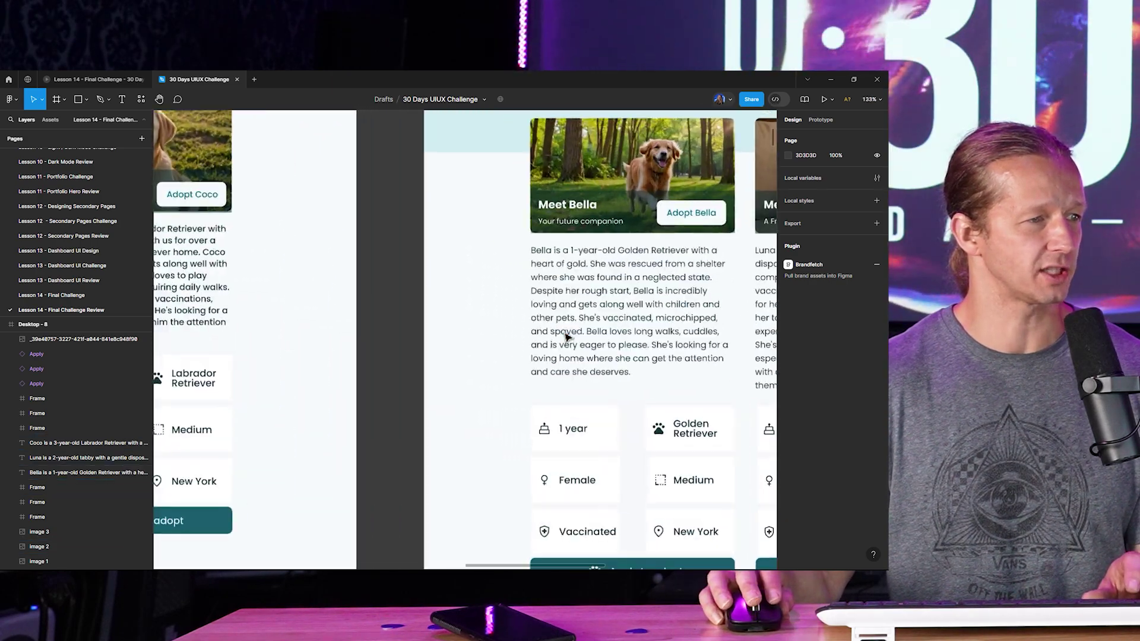
scroll(712, 309, left, 5)
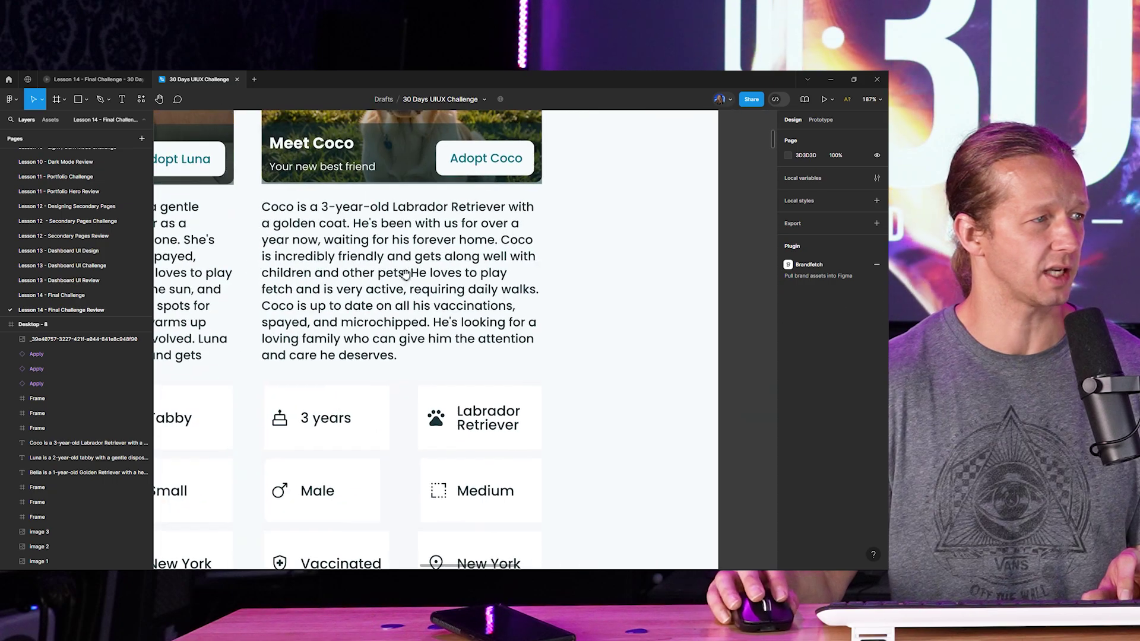
scroll(389, 260, down, 3)
scroll(540, 279, left, 8)
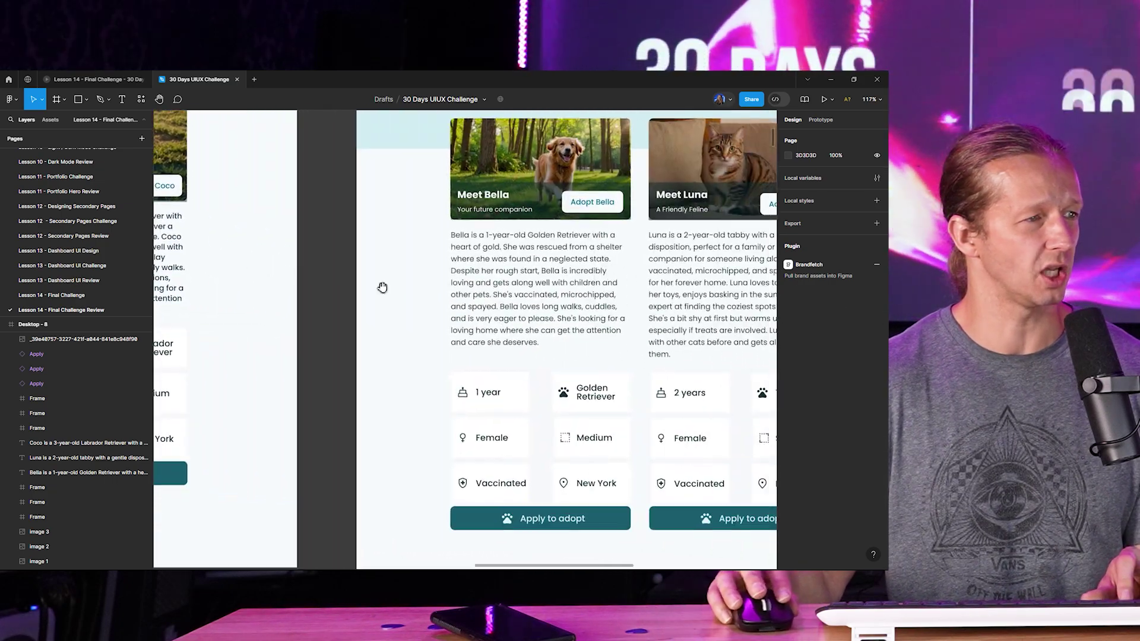
scroll(382, 287, down, 2)
scroll(500, 308, right, 2)
scroll(558, 326, down, 1)
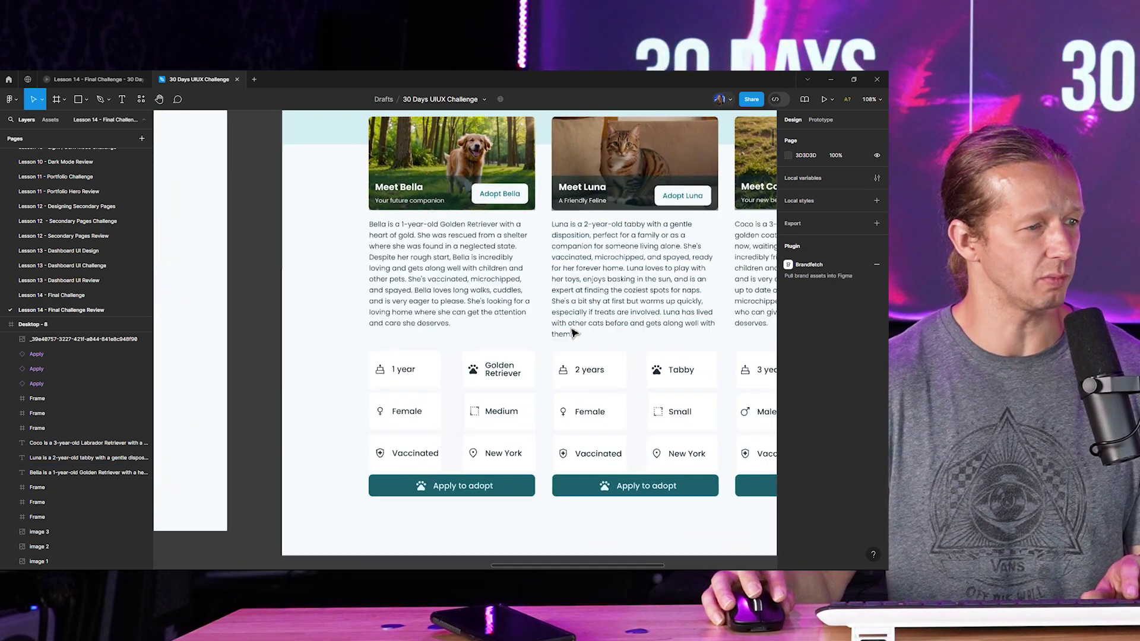
scroll(641, 454, up, 3)
scroll(593, 427, right, 3)
scroll(590, 351, down, 3)
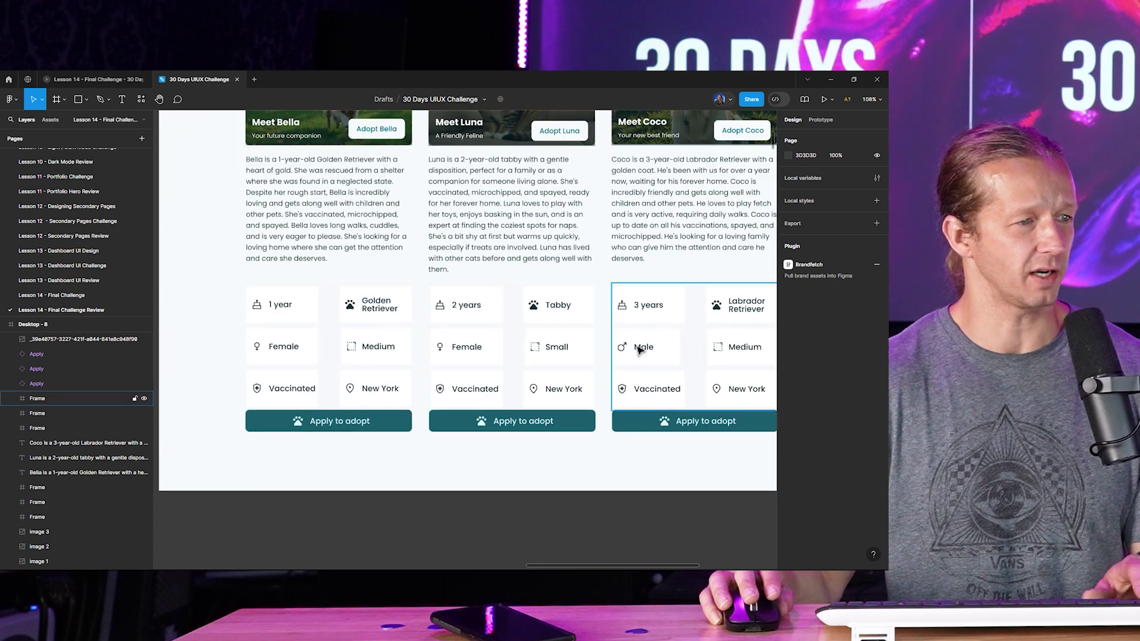
scroll(642, 389, down, 2)
scroll(642, 389, up, 1)
scroll(638, 380, down, 3)
scroll(630, 333, left, 2)
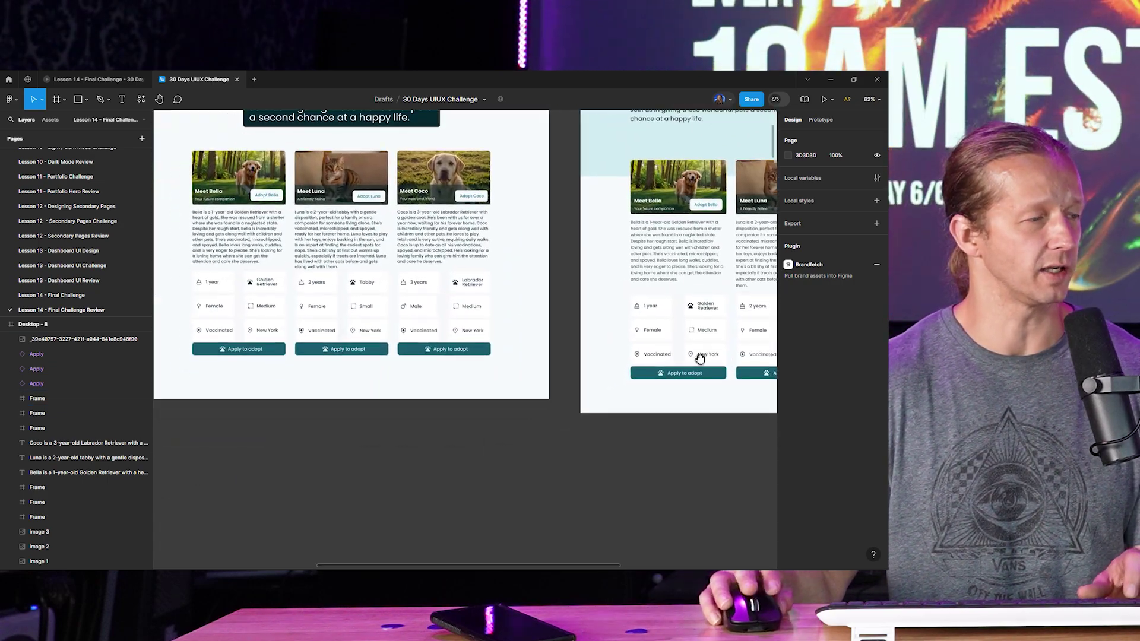
scroll(628, 318, down, 3)
scroll(606, 324, down, 4)
scroll(452, 336, right, 2)
scroll(484, 331, up, 4)
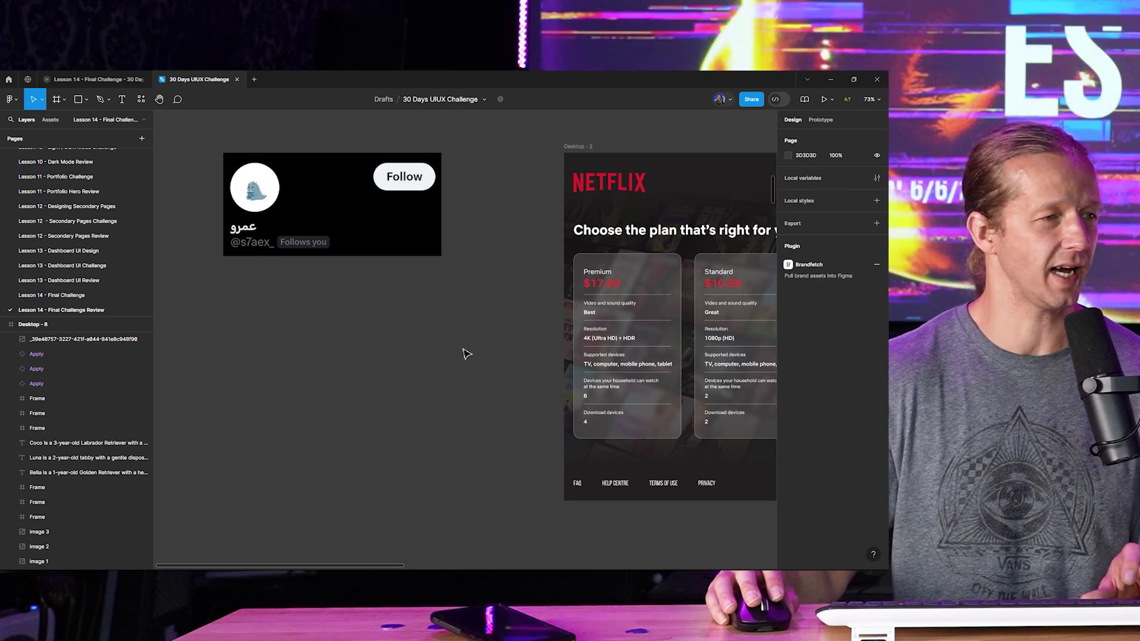
Step: Zoom into the Netflix plan cards and pan across them through the Basic and Mobile plans
drag(517, 316, 219, 315)
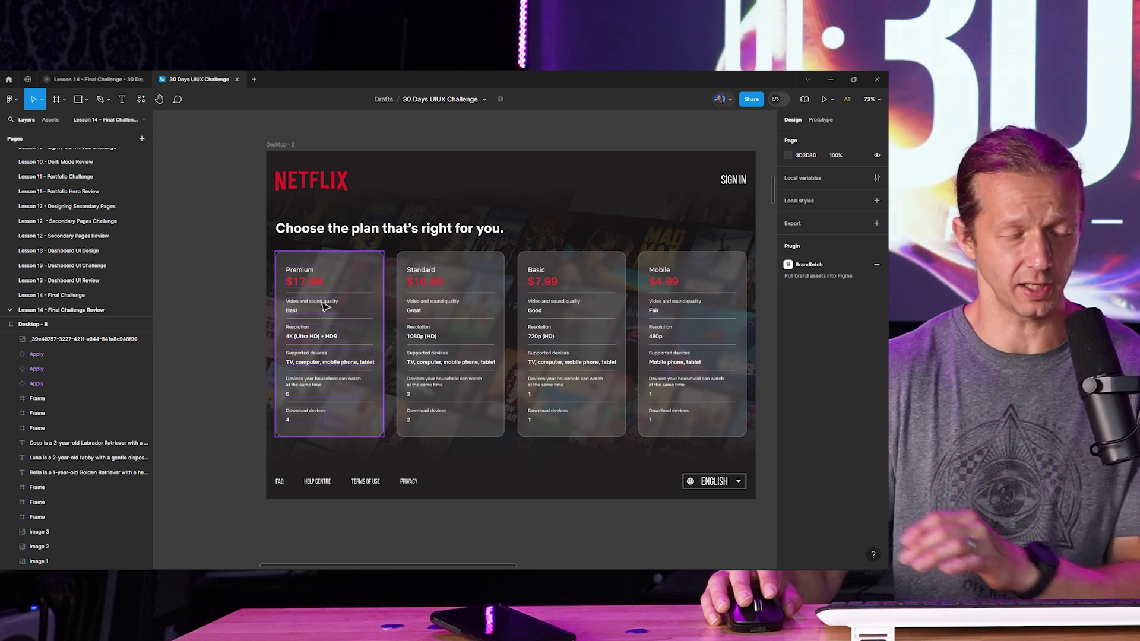
scroll(226, 344, down, 1)
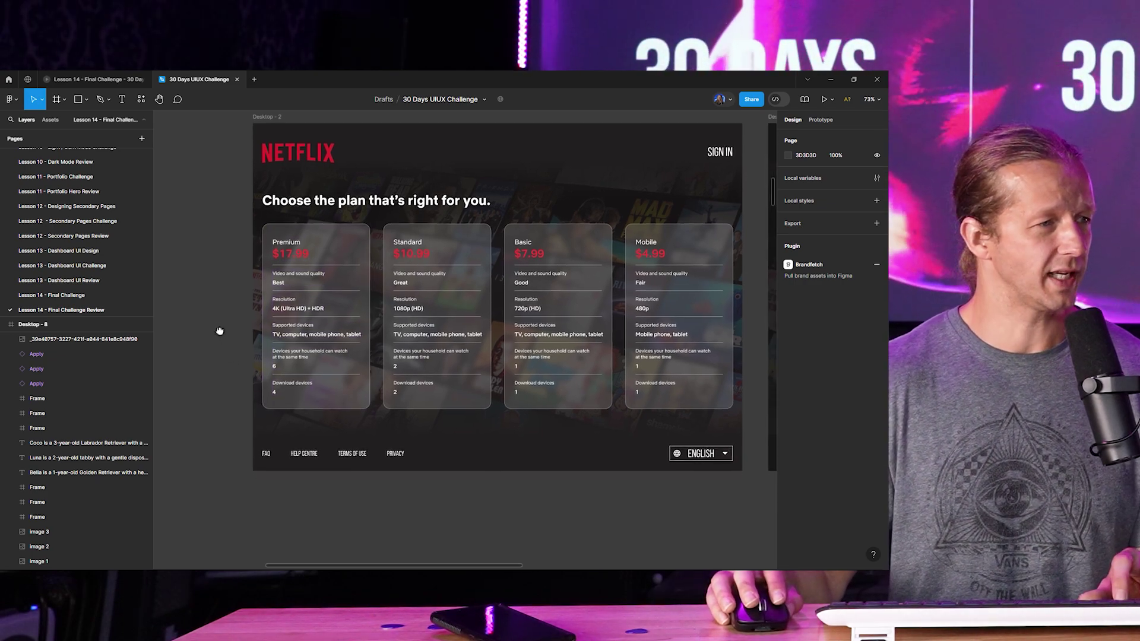
scroll(289, 278, up, 6)
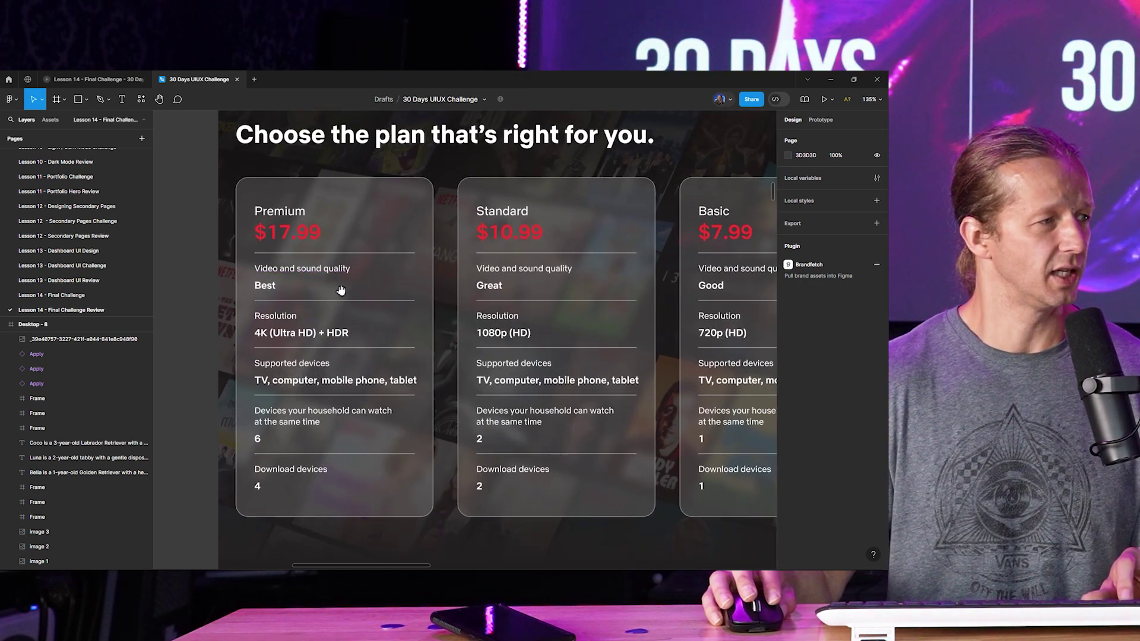
scroll(420, 298, up, 1)
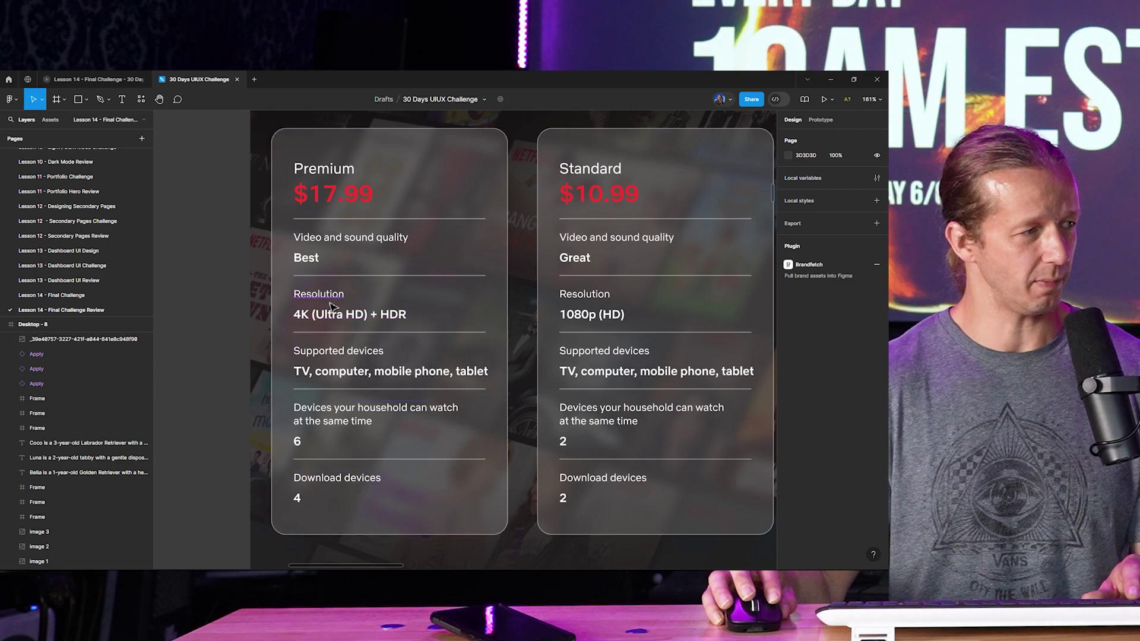
scroll(333, 306, up, 5)
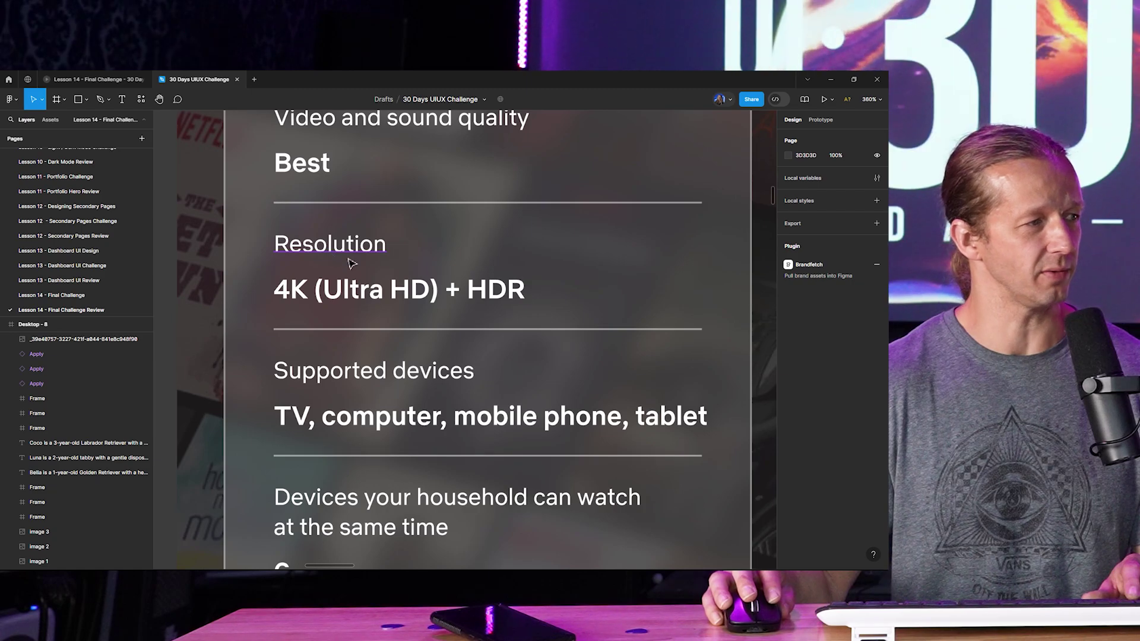
scroll(457, 330, down, 5)
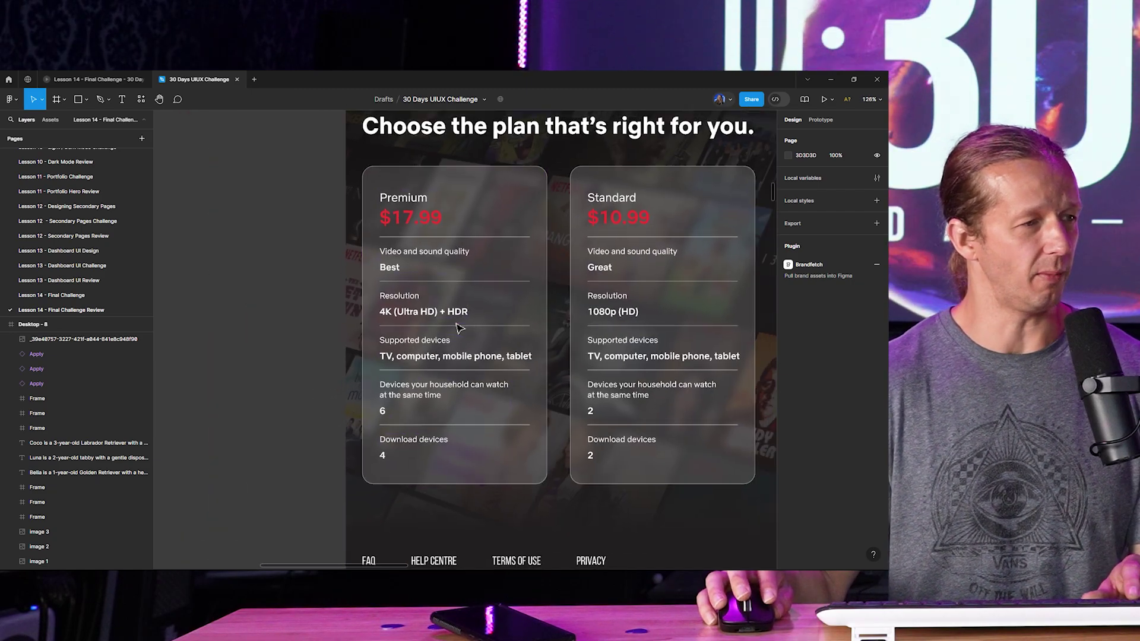
drag(491, 318, 397, 324)
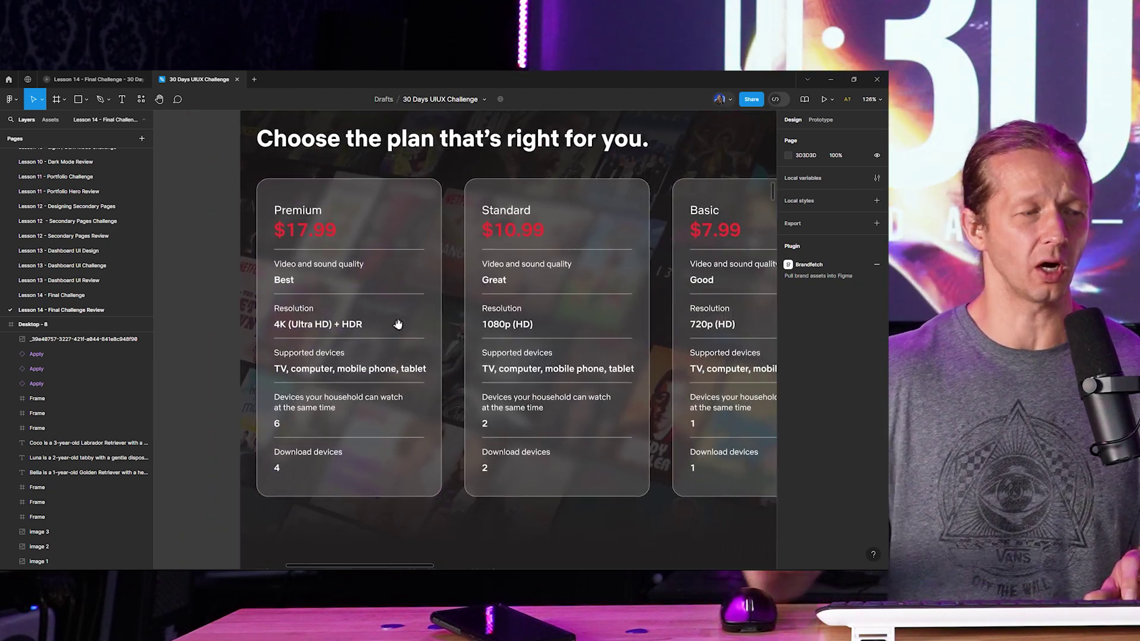
scroll(398, 326, down, 3)
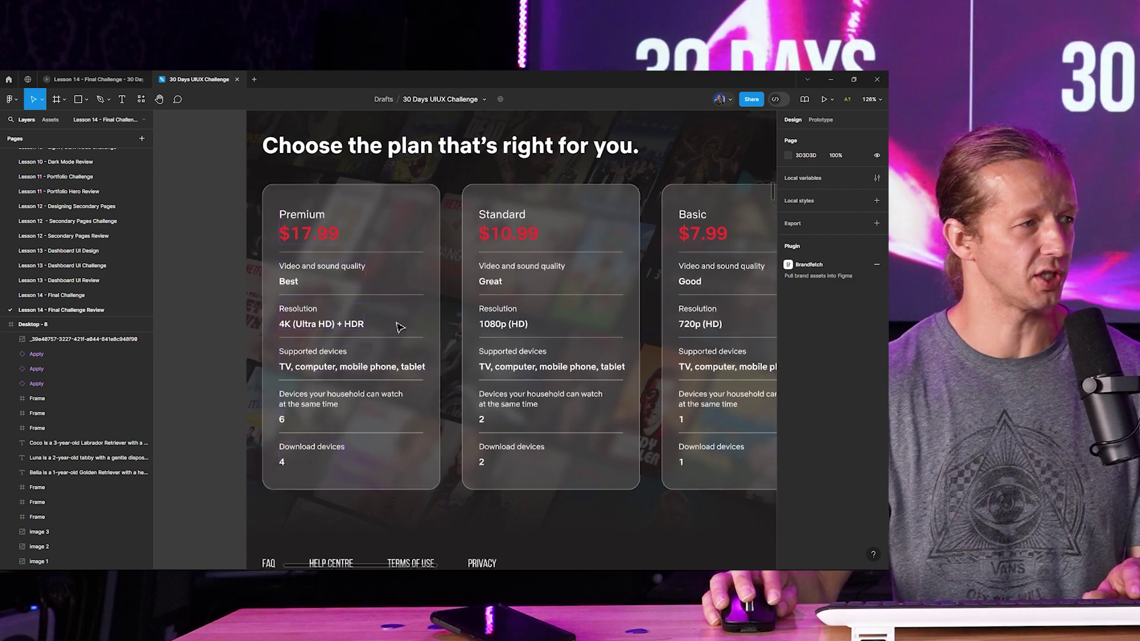
drag(504, 318, 391, 301)
Step: Scroll between Desktop - 8 and Desktop - 9 to compare the Netflix pricing cards
scroll(390, 301, down, 2)
scroll(356, 297, right, 5)
scroll(259, 282, right, 3)
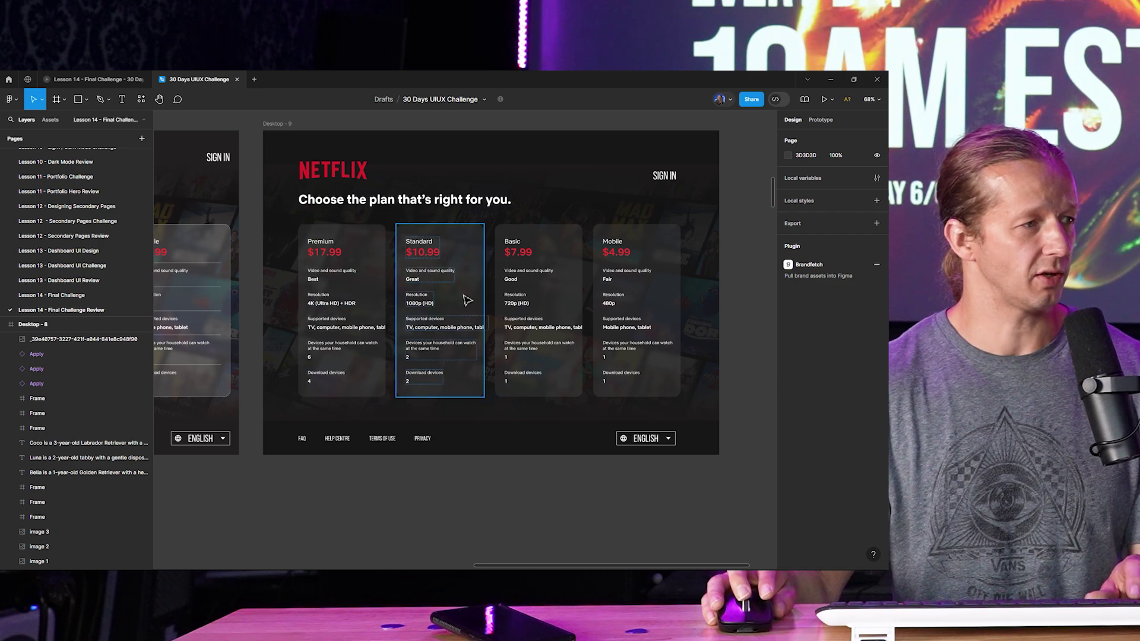
scroll(466, 299, up, 2)
scroll(467, 297, up, 1)
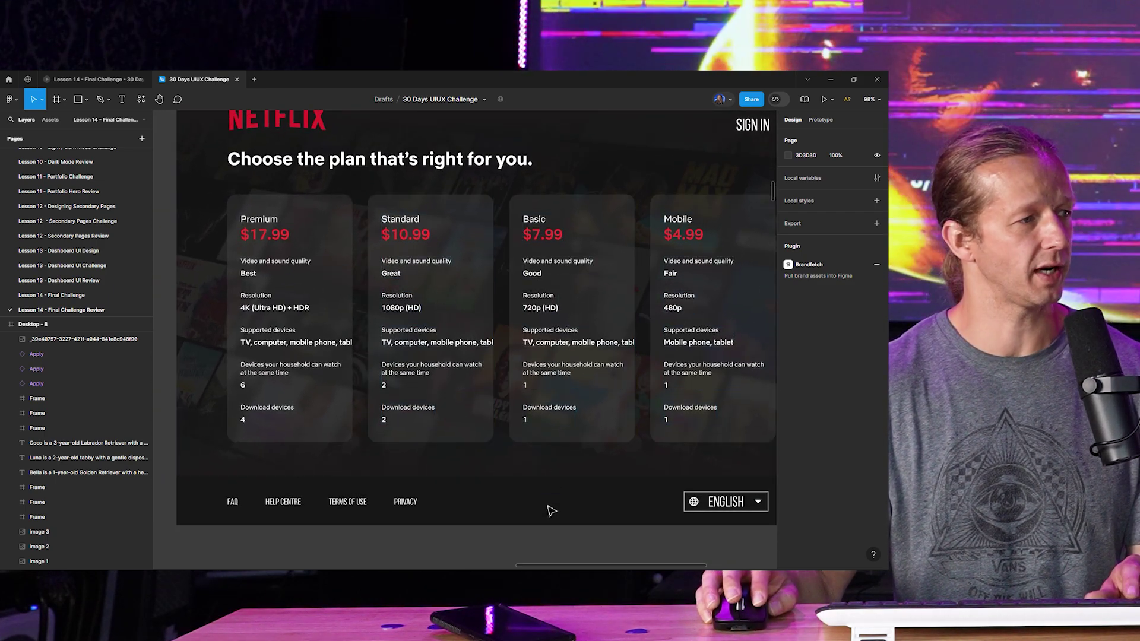
scroll(552, 519, right, 2)
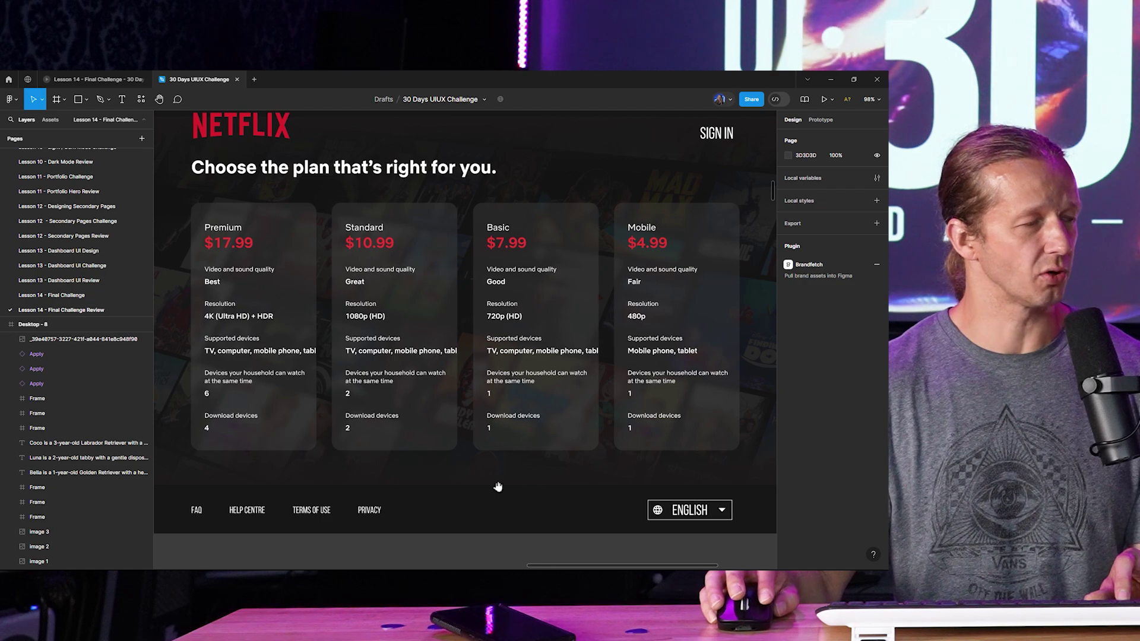
scroll(236, 462, right, 10)
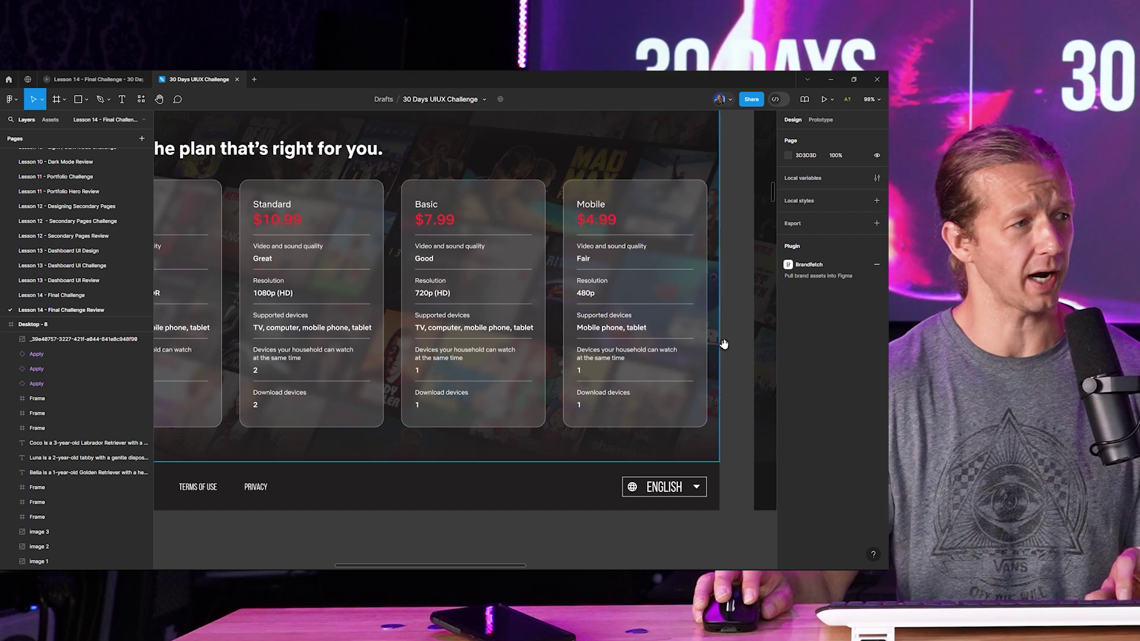
scroll(731, 398, left, 10)
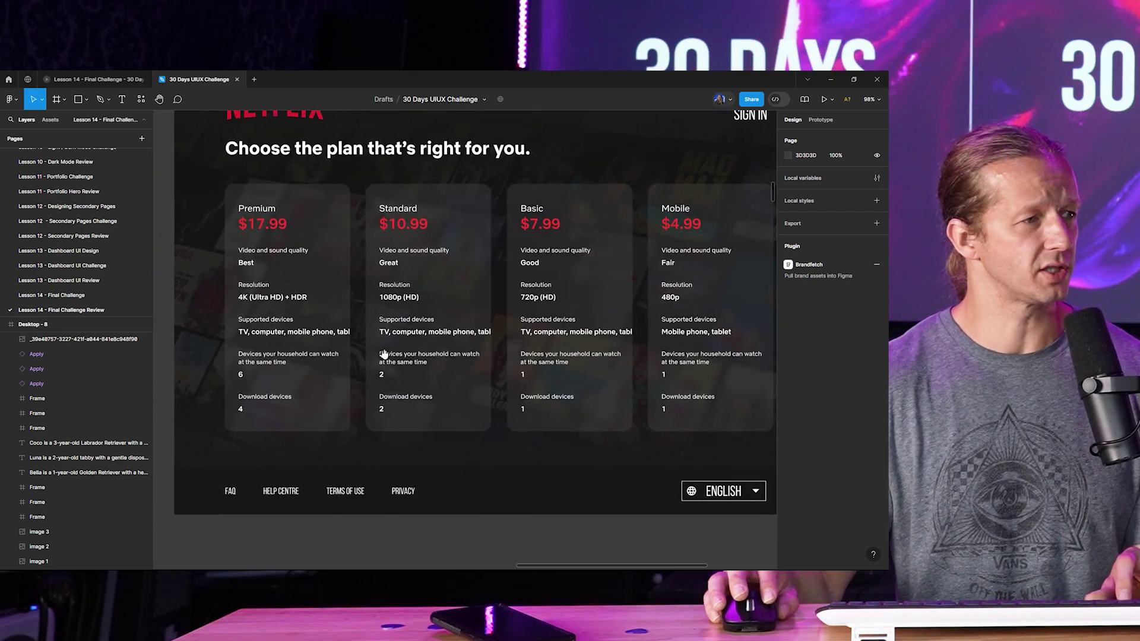
Step: Scroll down to the Desktop - 3 weather dashboard showing 17°C and a 7-day forecast
scroll(426, 347, down, 3)
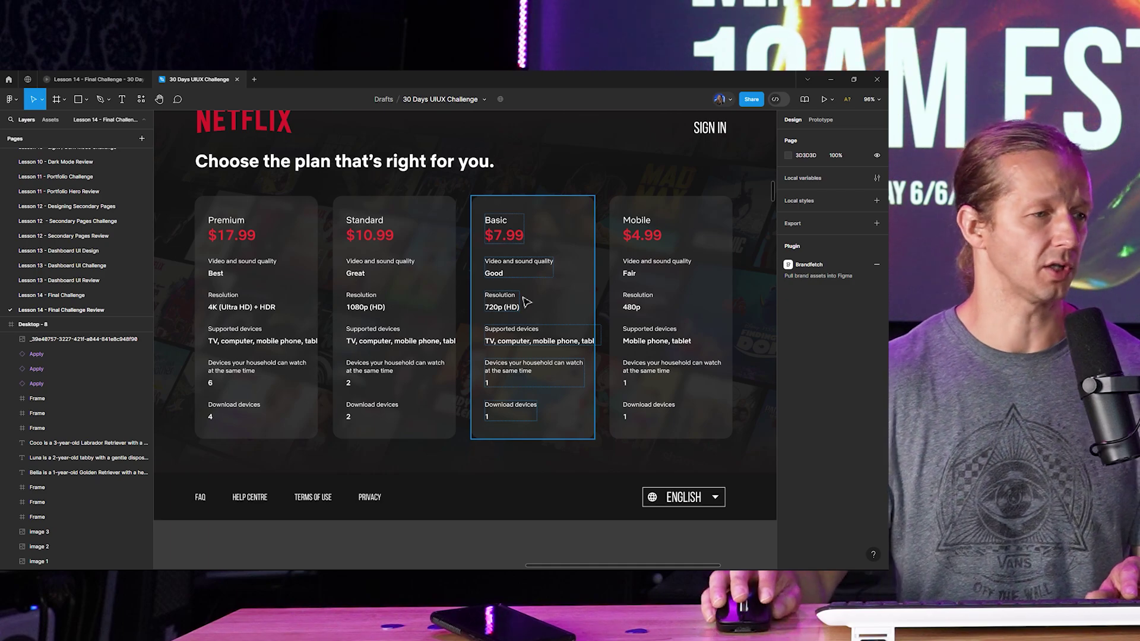
scroll(581, 322, down, 5)
scroll(461, 461, down, 8)
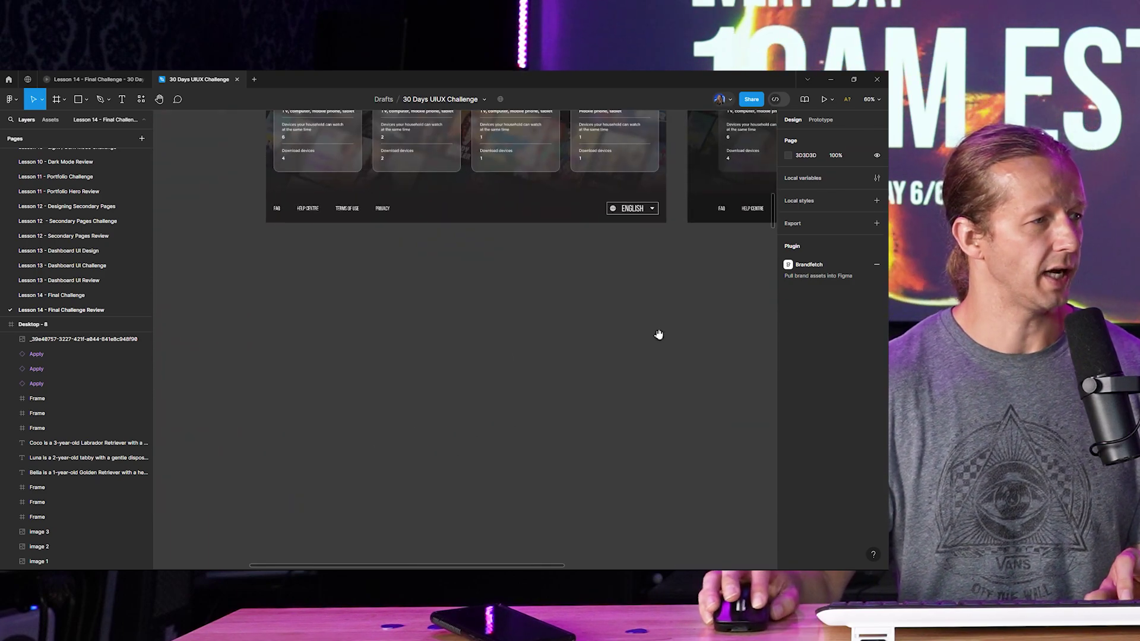
scroll(527, 380, down, 5)
Step: Zoom into the Desktop - 3 weather frame's dated forecast cards
drag(474, 346, 293, 291)
scroll(476, 297, up, 4)
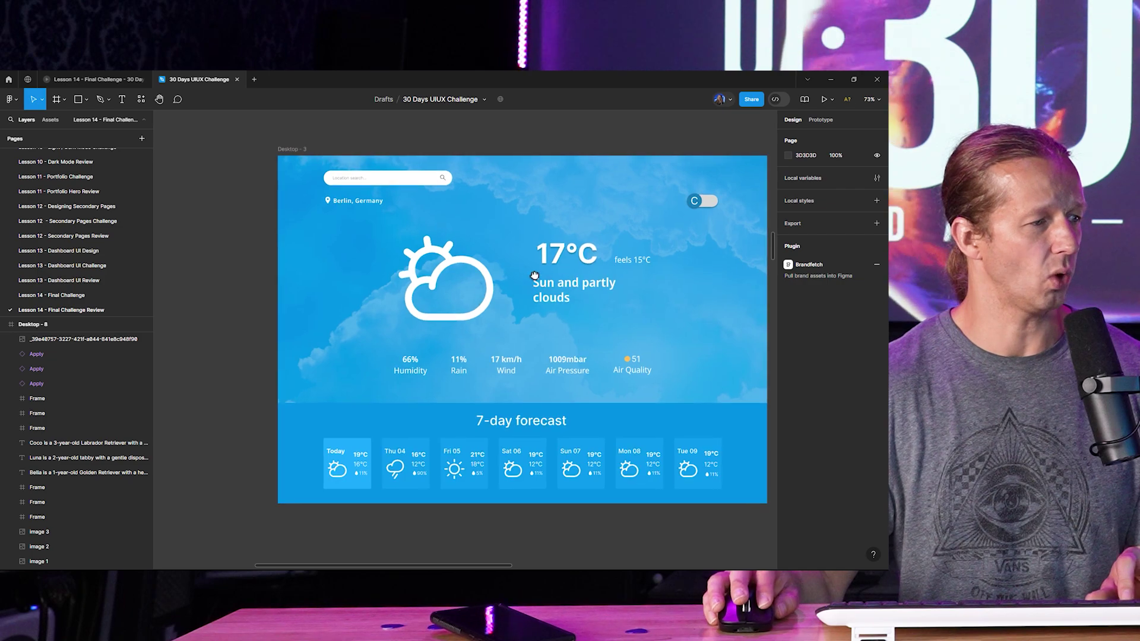
drag(521, 263, 512, 262)
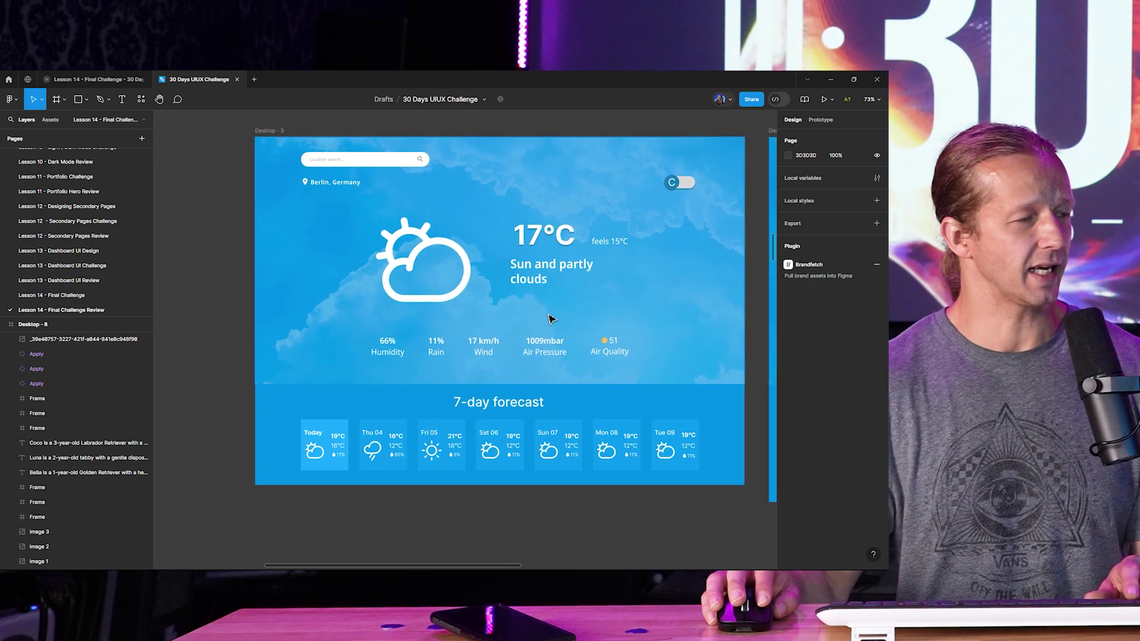
scroll(533, 362, down, 3)
scroll(394, 327, up, 5)
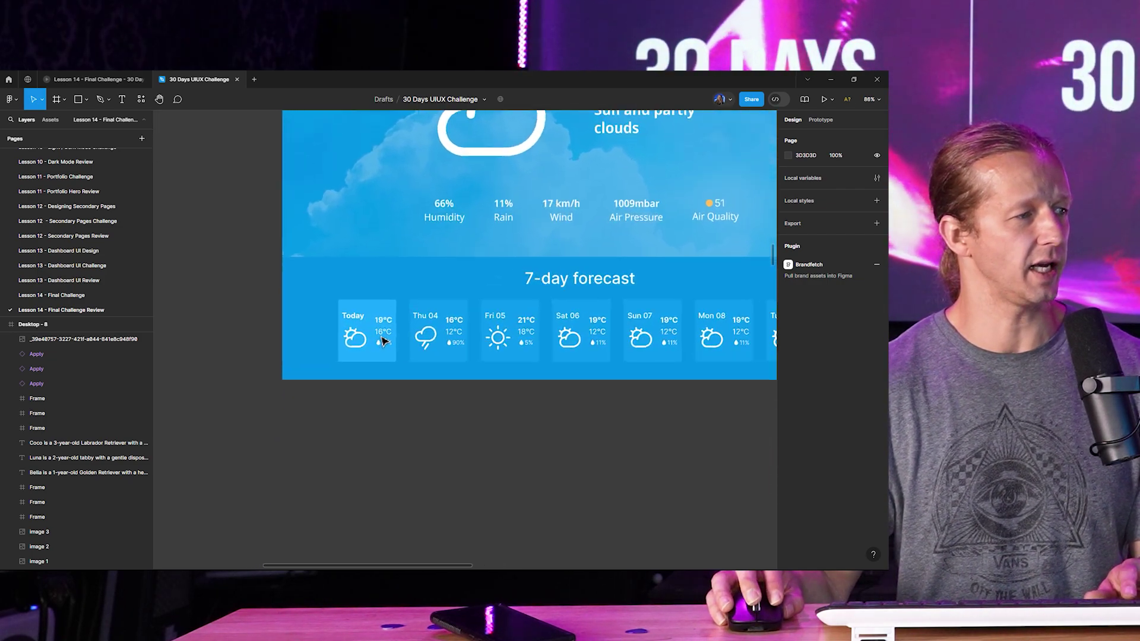
scroll(416, 332, up, 3)
scroll(526, 342, up, 4)
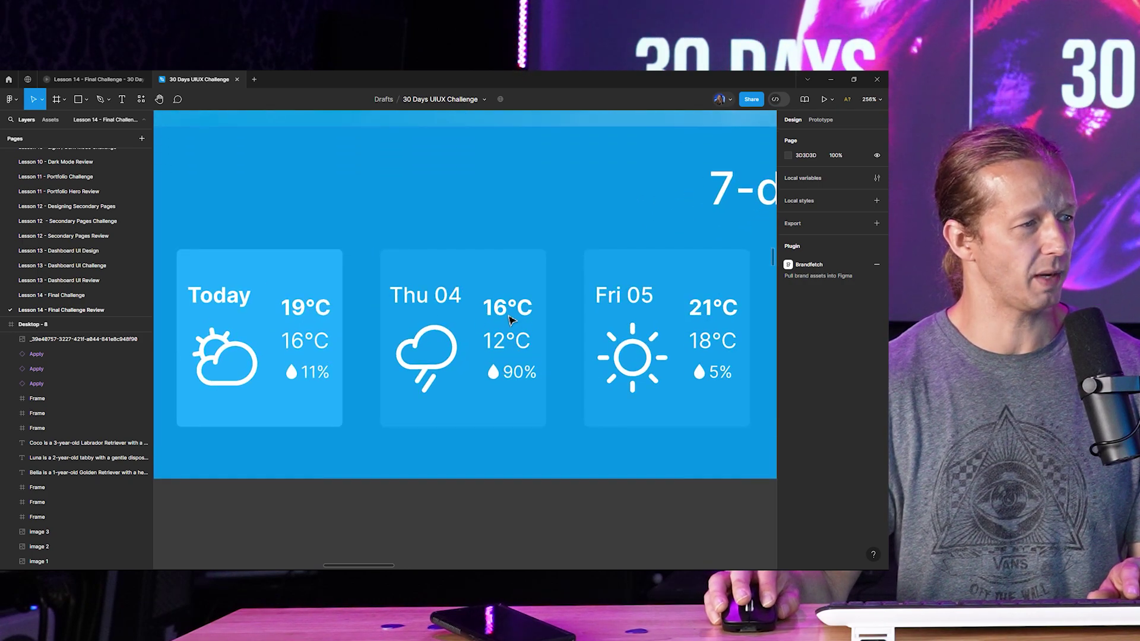
Step: Select the Thu 04 label and Frame 3, then pan right to the revised 7-DAY FORECAST frame
double_click(448, 300)
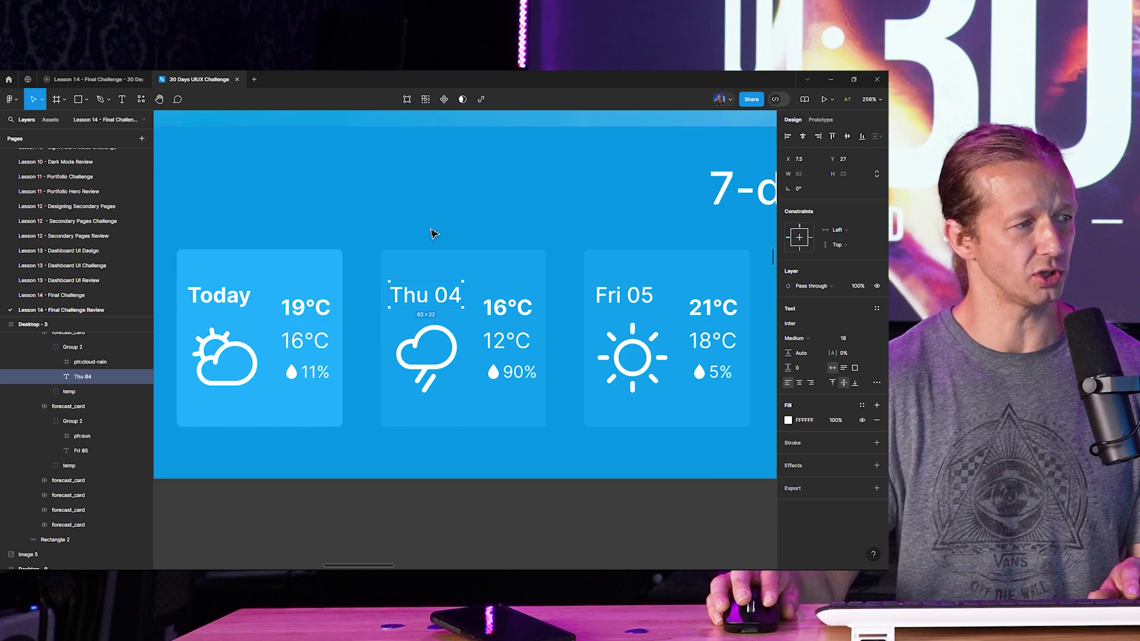
click(432, 235)
scroll(472, 312, up, 5)
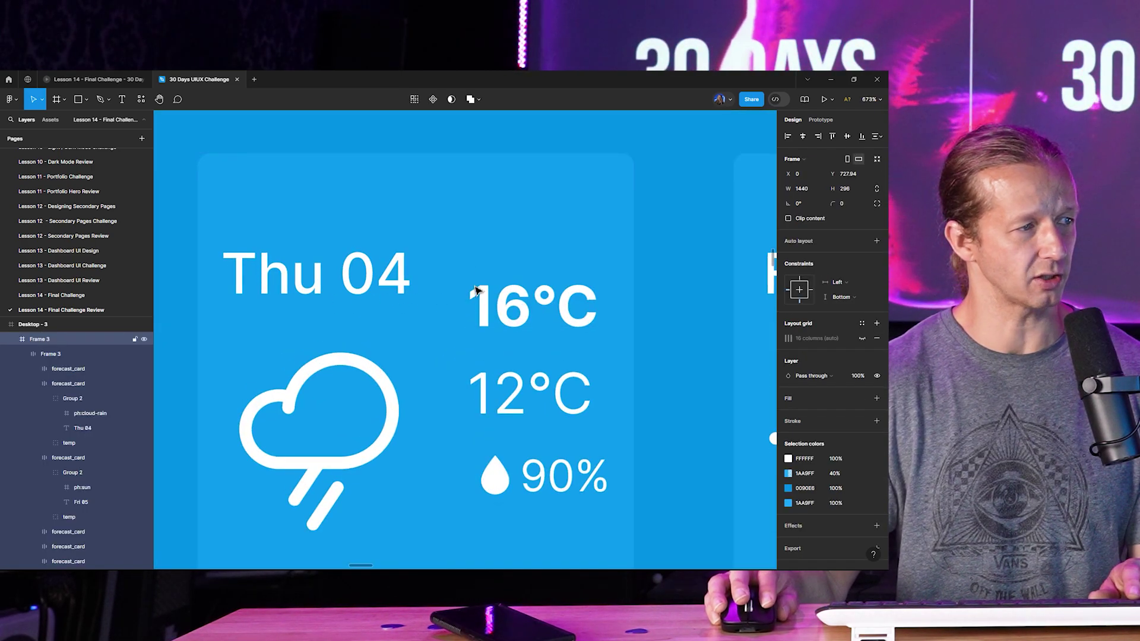
scroll(475, 322, down, 10)
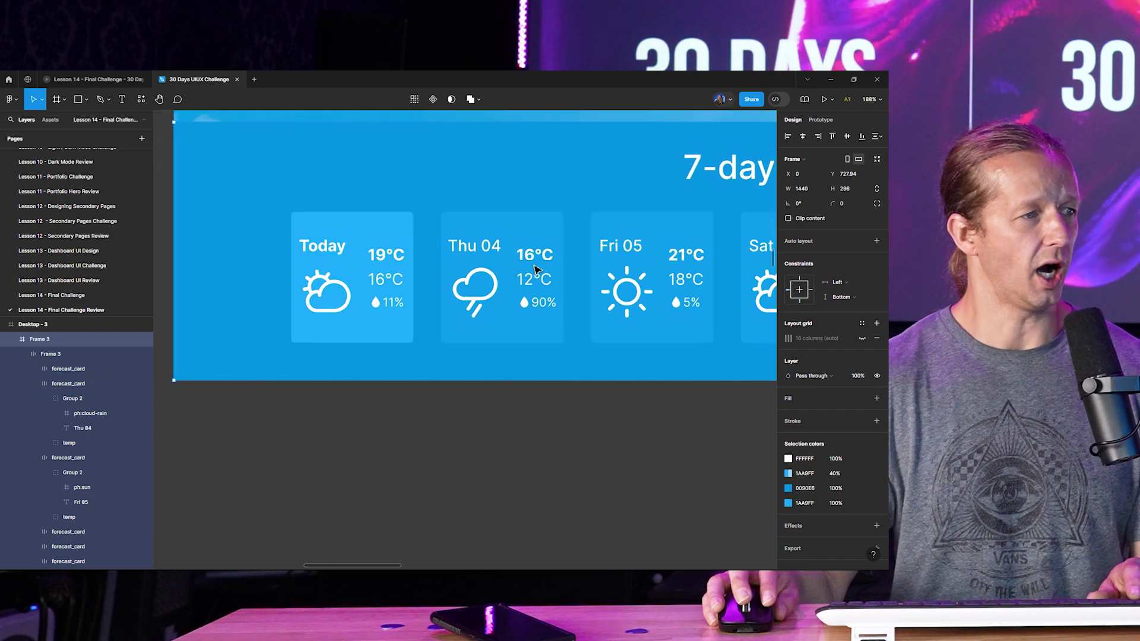
scroll(563, 338, down, 4)
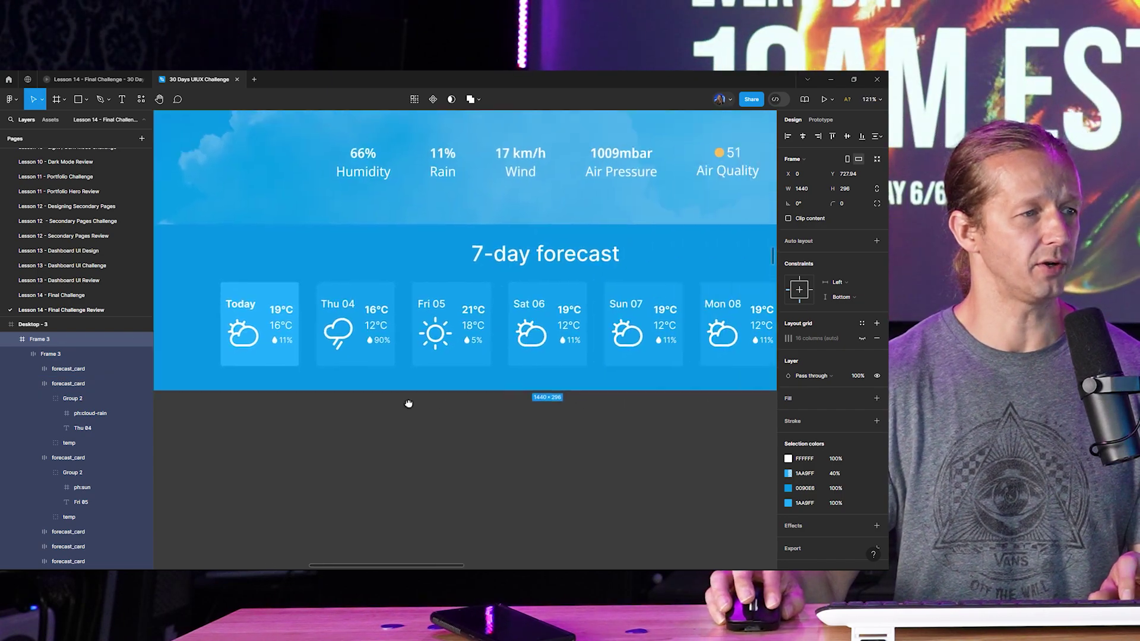
scroll(599, 364, right, 10)
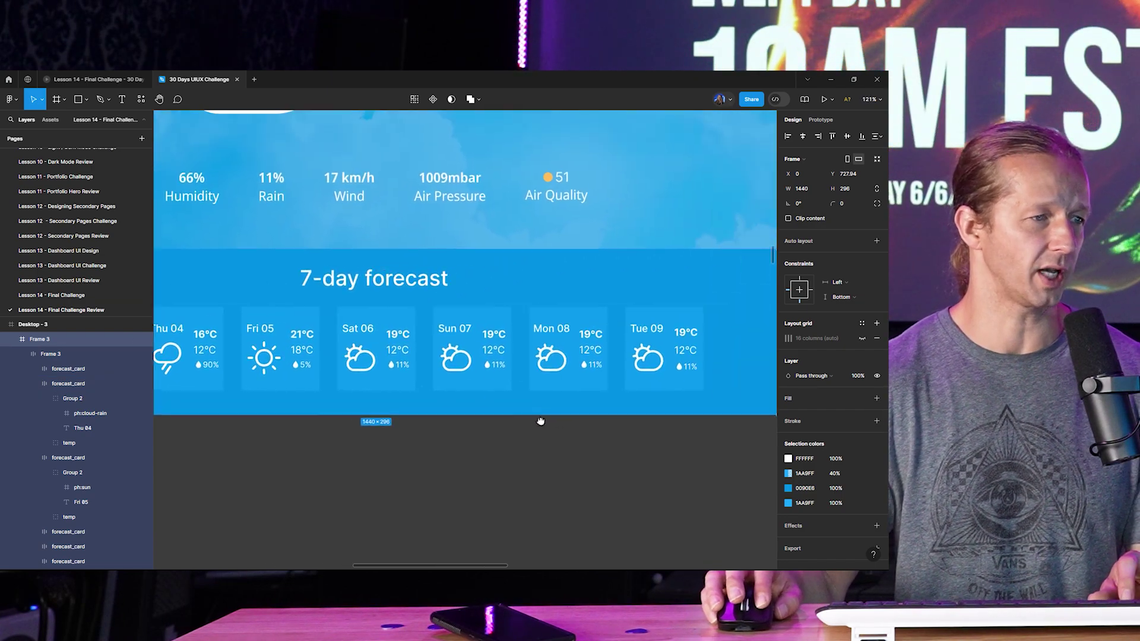
Step: Zoom in and out on the revised 7-DAY FORECAST cards
drag(473, 386, 324, 346)
scroll(375, 354, up, 3)
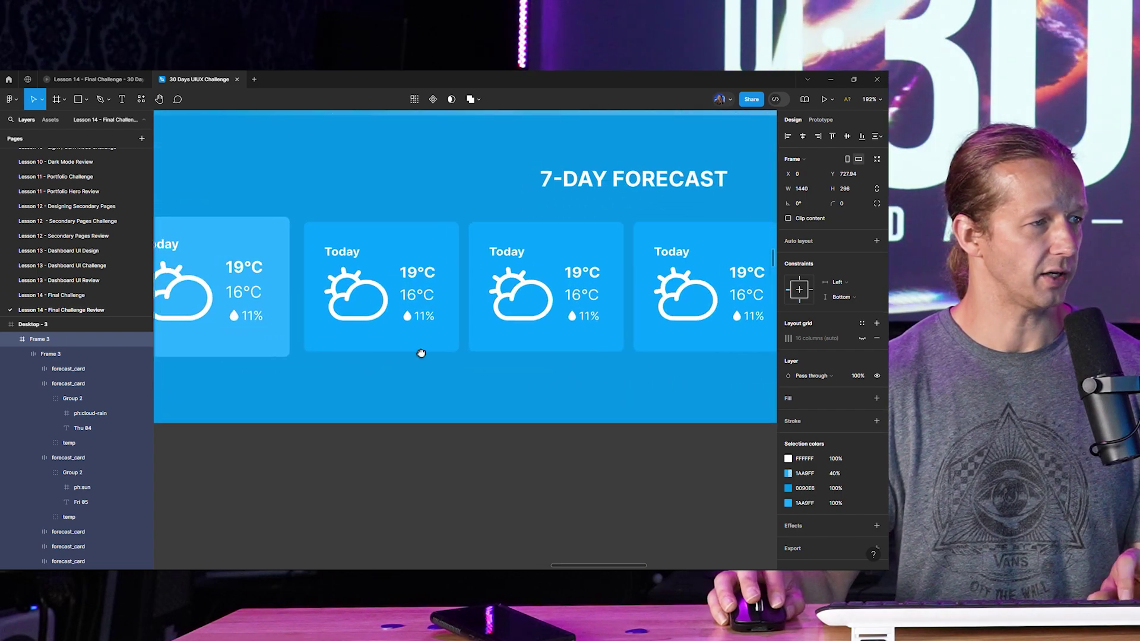
drag(421, 353, 428, 342)
ctrl+scroll(469, 337, up, 3)
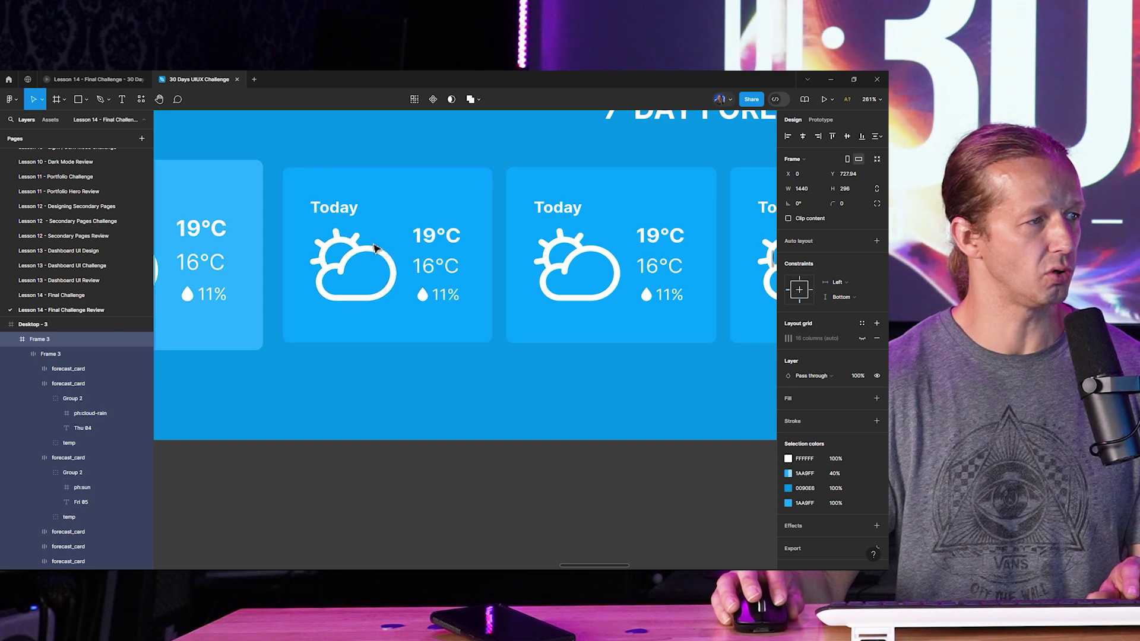
ctrl+scroll(501, 303, down, 5)
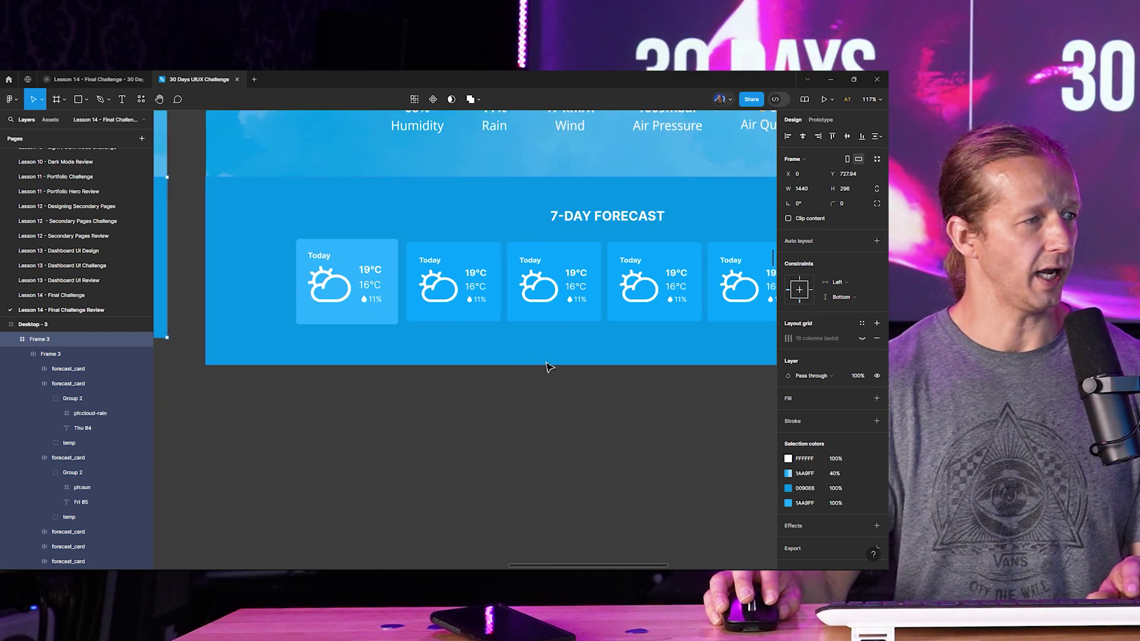
ctrl+scroll(551, 340, down, 3)
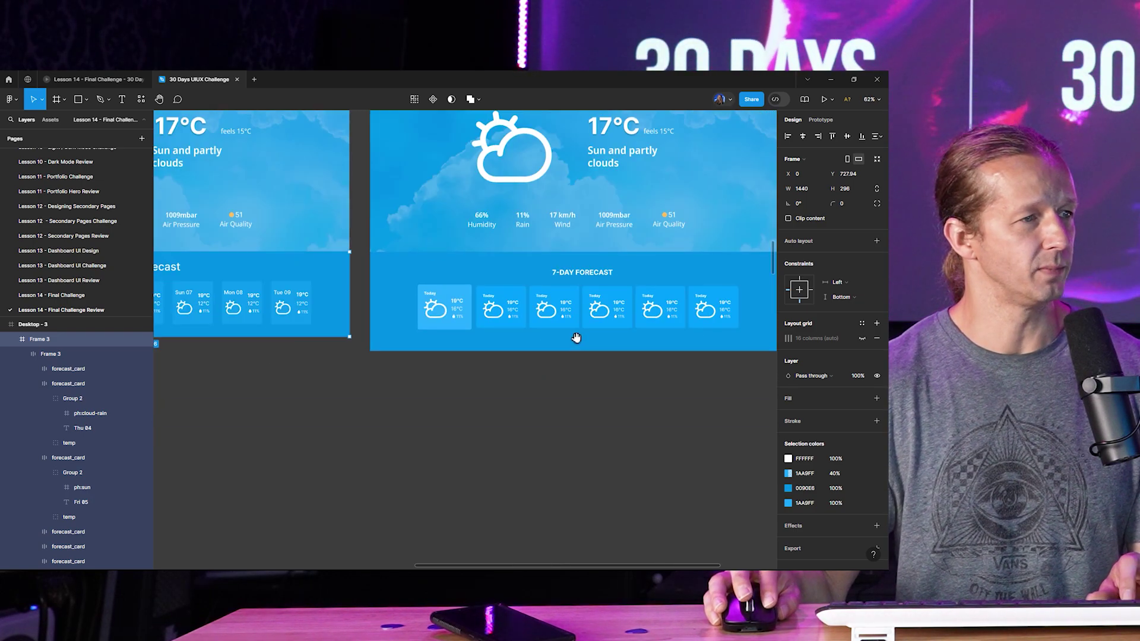
Step: Pan back to the original Desktop - 3 dashboard with its dated Today–Tue 09 cards
drag(576, 339, 509, 402)
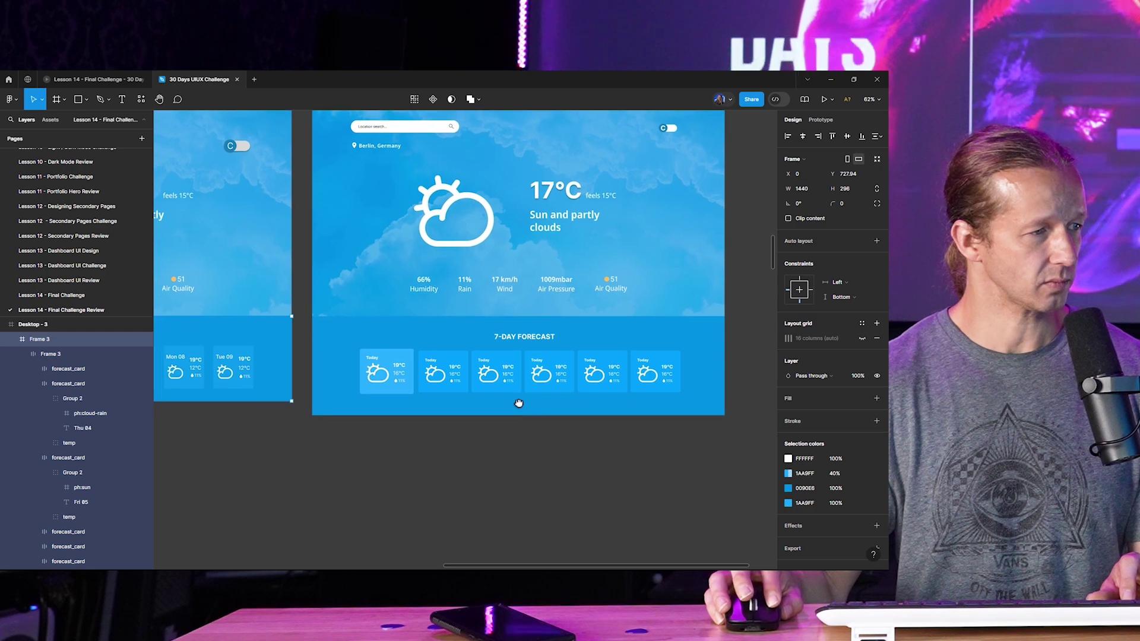
ctrl+scroll(549, 386, up, 2)
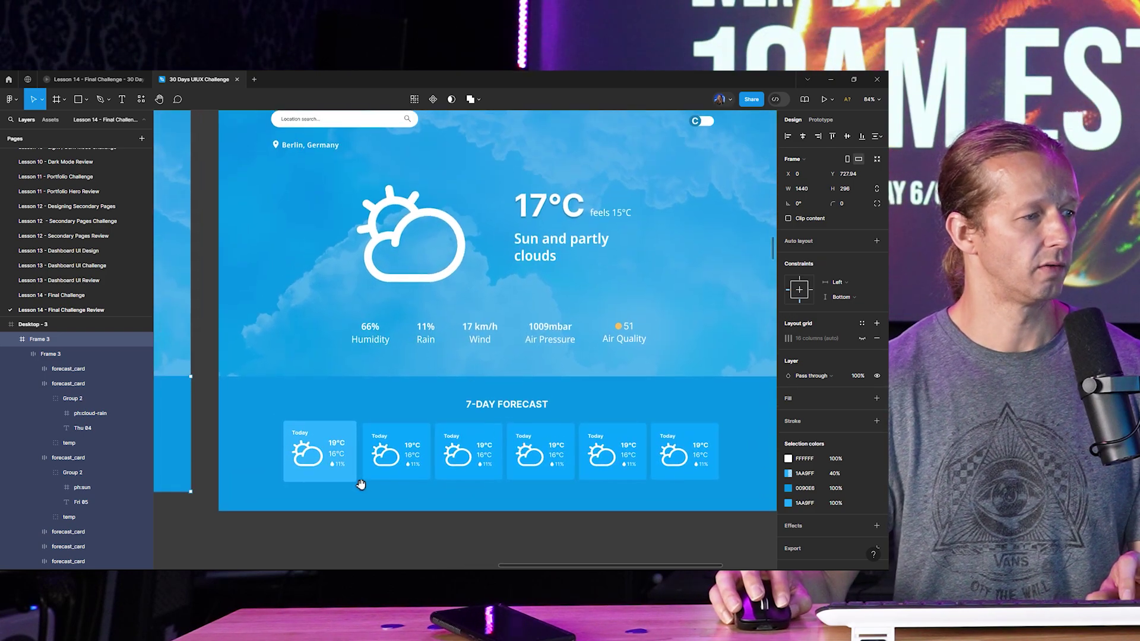
drag(317, 493, 810, 455)
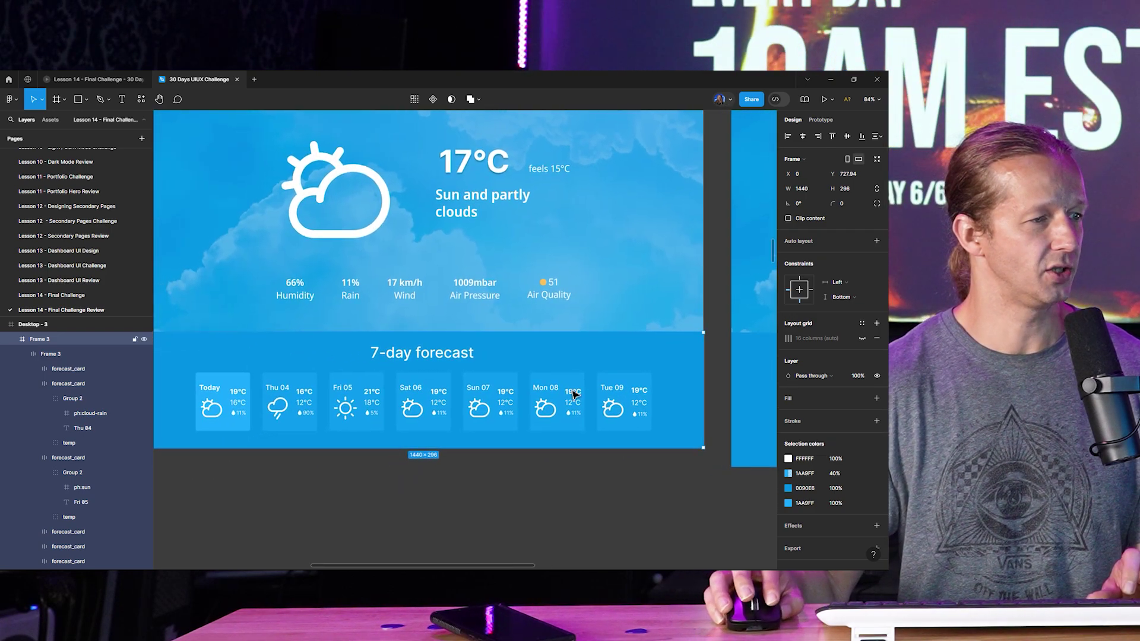
drag(644, 415, 426, 410)
drag(546, 401, 196, 409)
drag(440, 392, 506, 471)
Step: Zoom out from the Desktop-3 and Desktop-10 weather frames and scroll toward the Common Watches page
scroll(551, 262, left, 5)
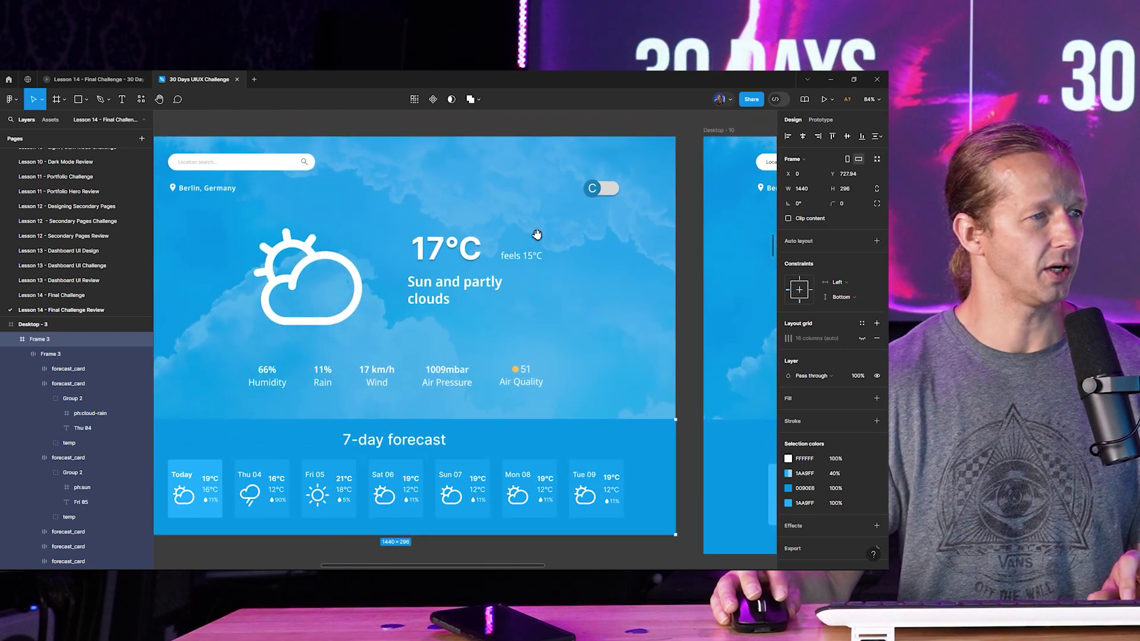
scroll(597, 195, up, 5)
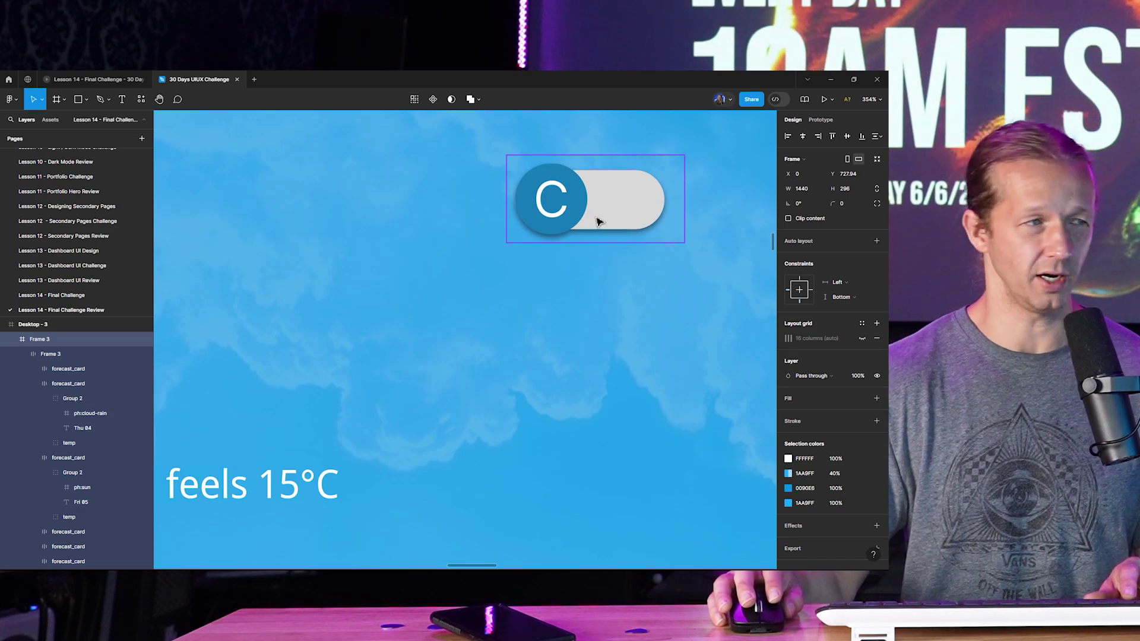
scroll(598, 222, down, 5)
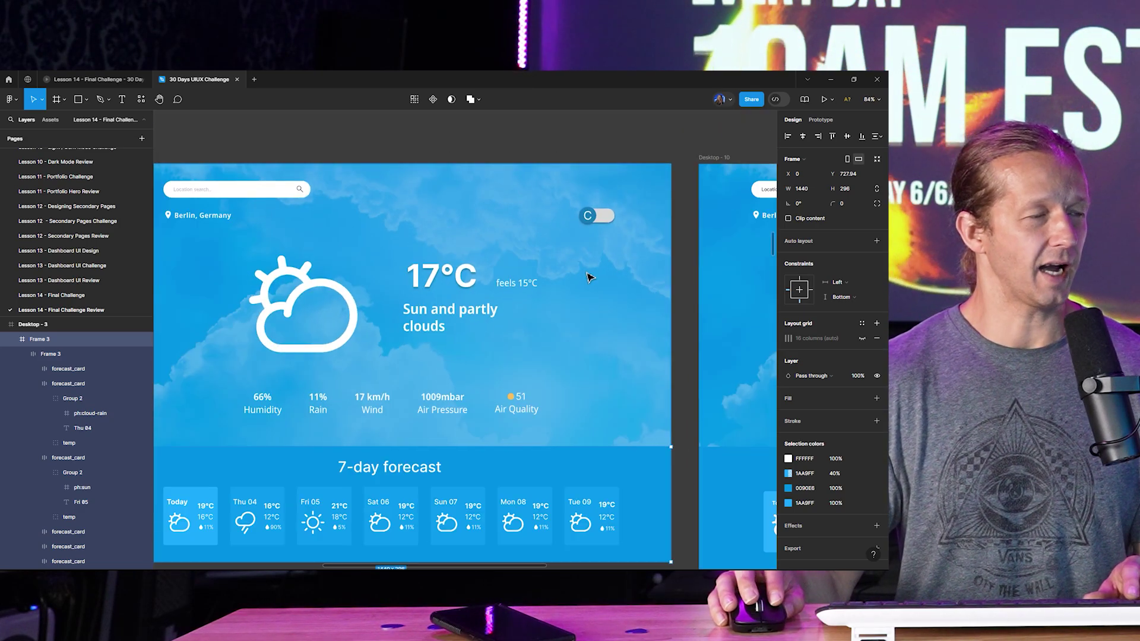
scroll(606, 217, up, 5)
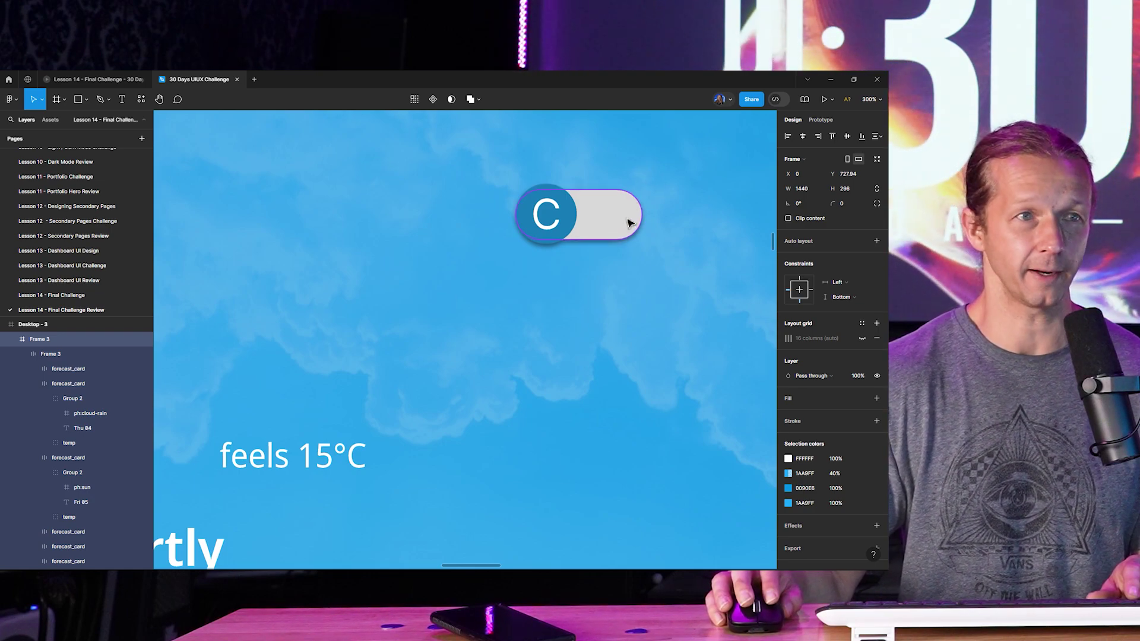
scroll(630, 223, down, 10)
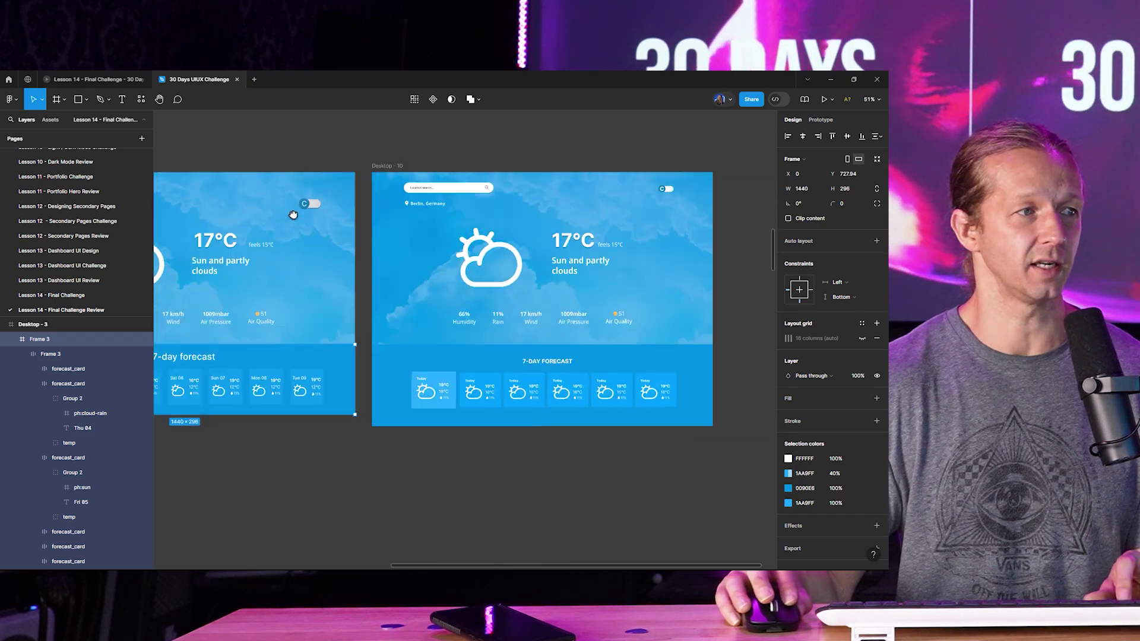
scroll(484, 197, up, 8)
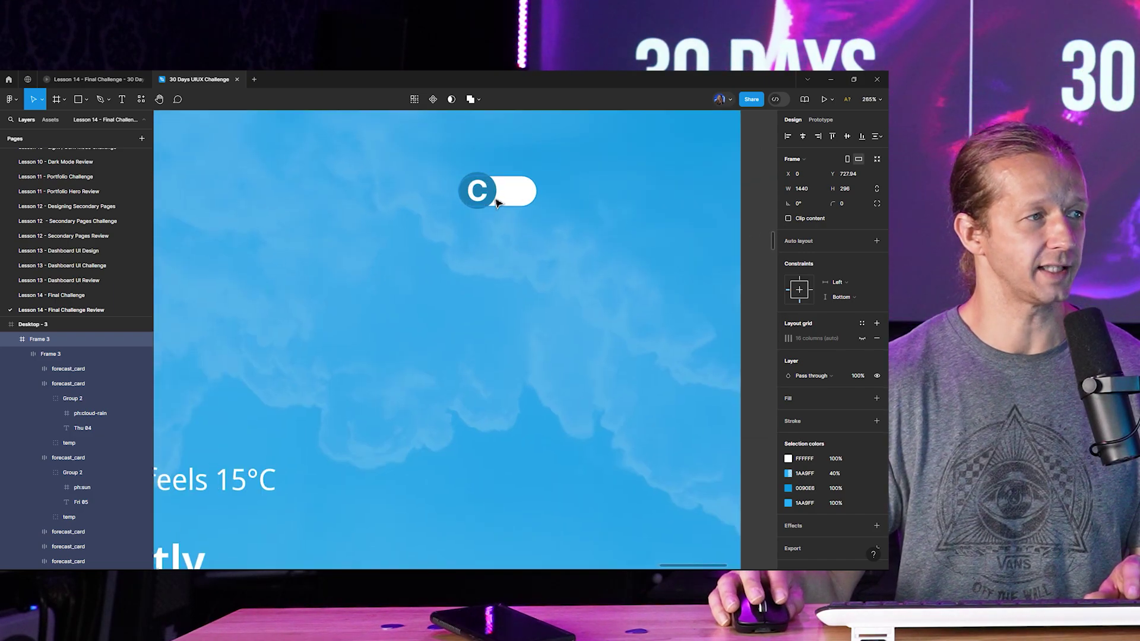
scroll(486, 219, down, 3)
scroll(486, 232, down, 3)
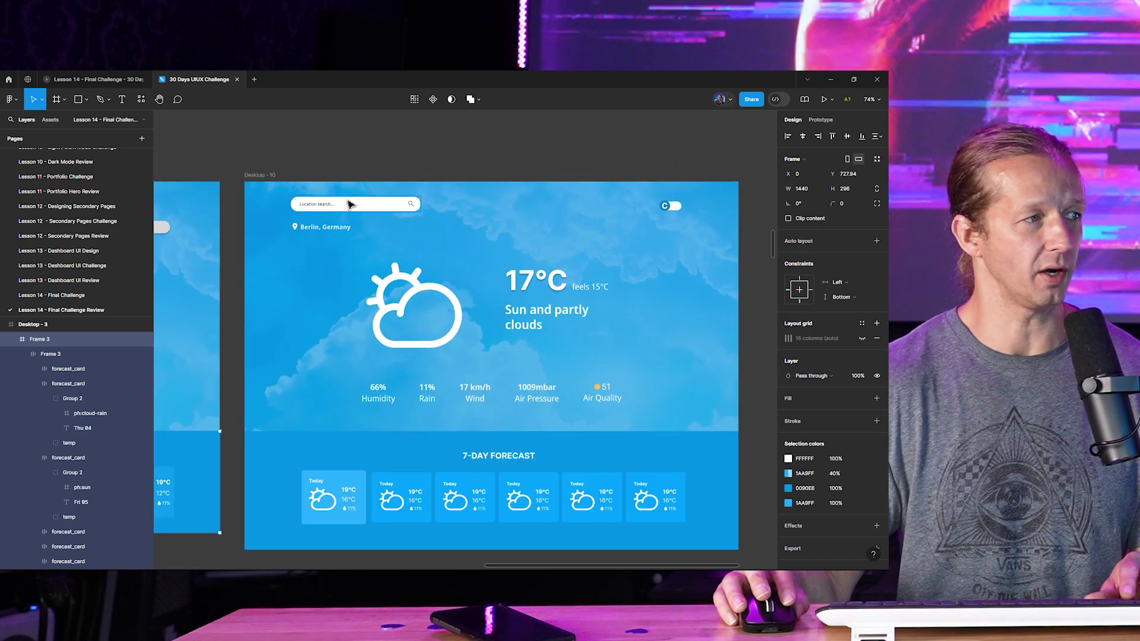
scroll(504, 249, left, 8)
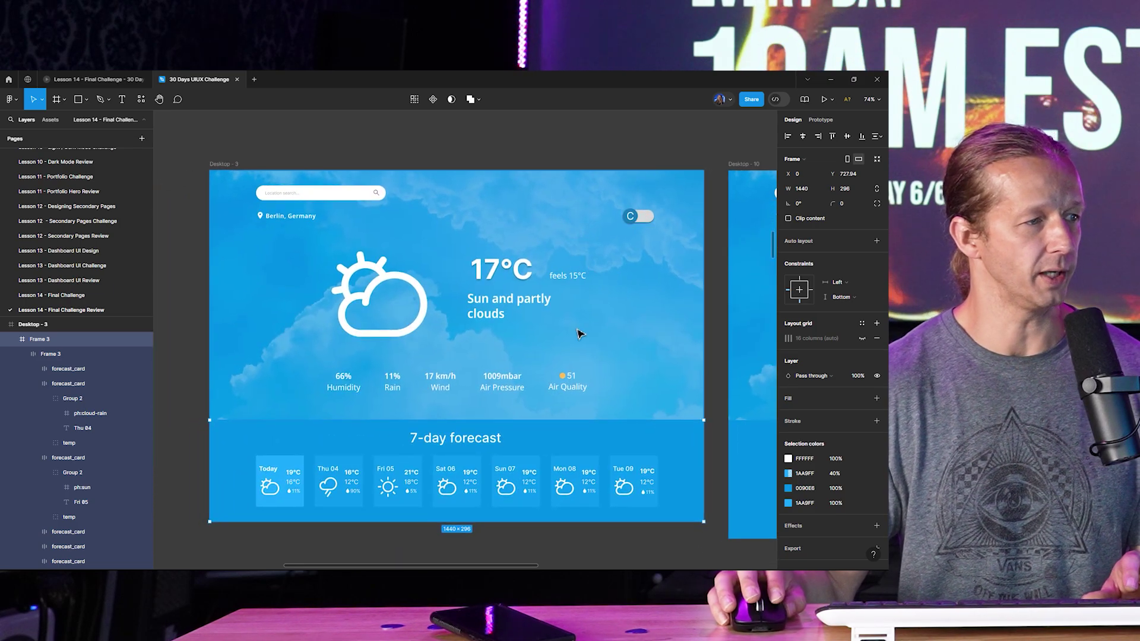
scroll(563, 341, down, 3)
Step: Pan and zoom over to the Desktop - 4 Common Watches product page
scroll(474, 357, left, 5)
drag(473, 357, 625, 180)
scroll(617, 185, down, 4)
scroll(553, 234, right, 10)
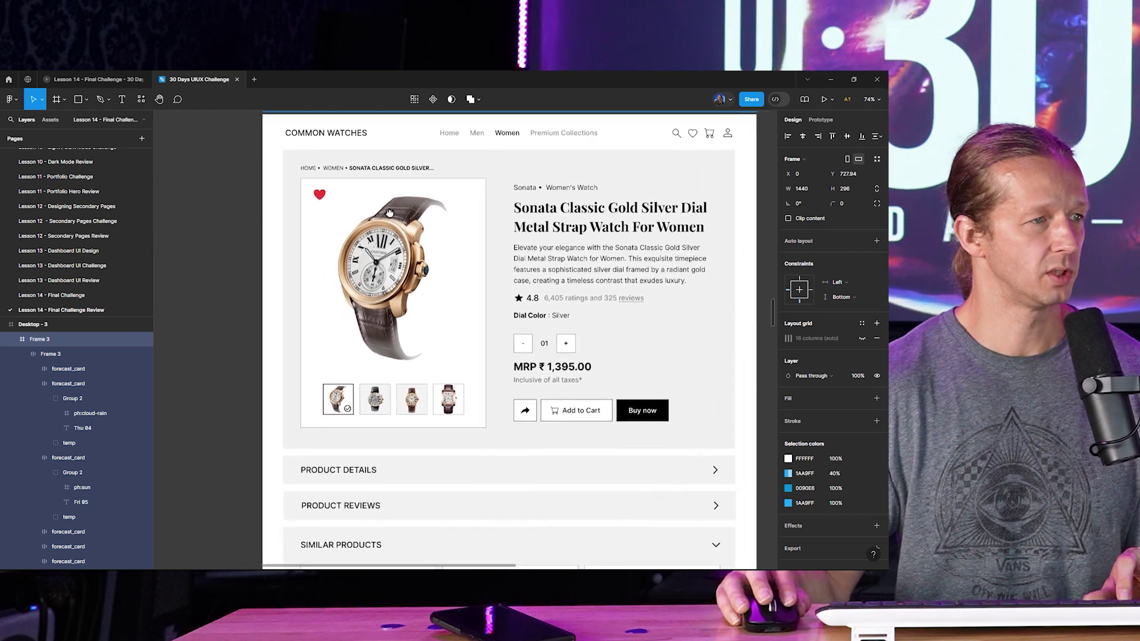
scroll(389, 213, down, 3)
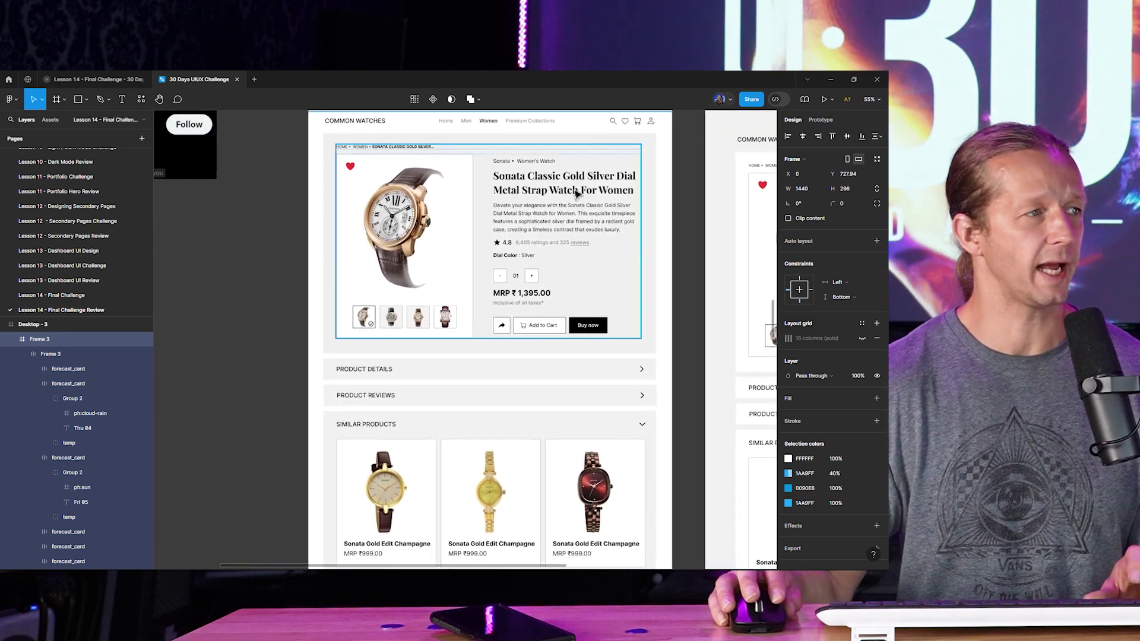
scroll(654, 184, up, 1)
scroll(653, 184, right, 1)
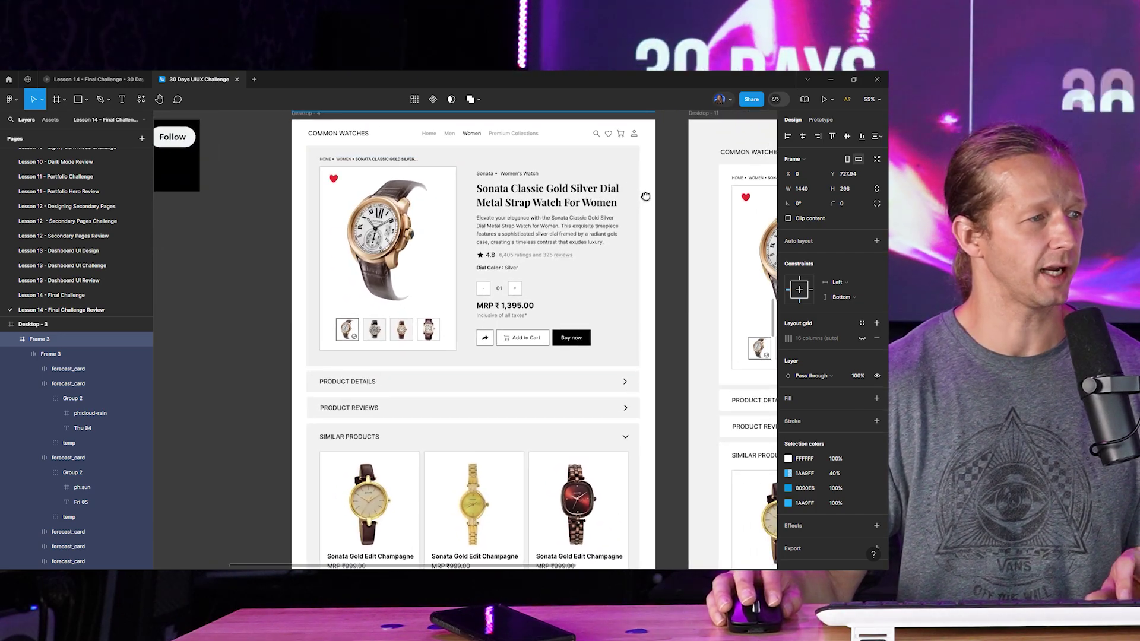
scroll(653, 196, left, 1)
scroll(650, 330, down, 2)
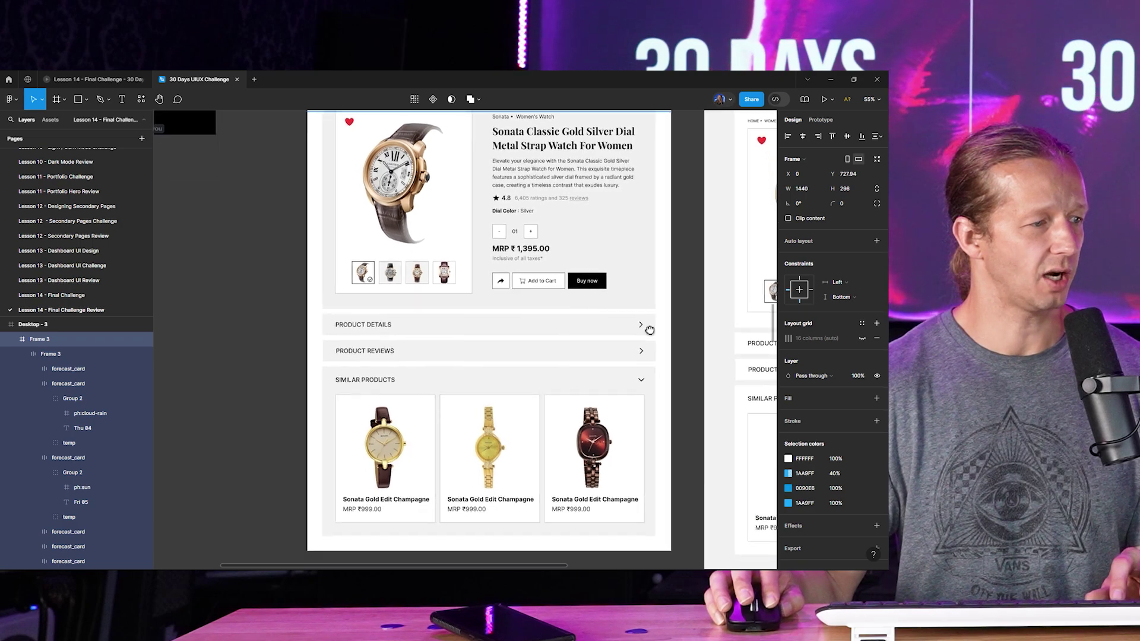
Step: Recentre on the product section and select the Desktop - 4 frame and its grey background
drag(650, 330, 647, 433)
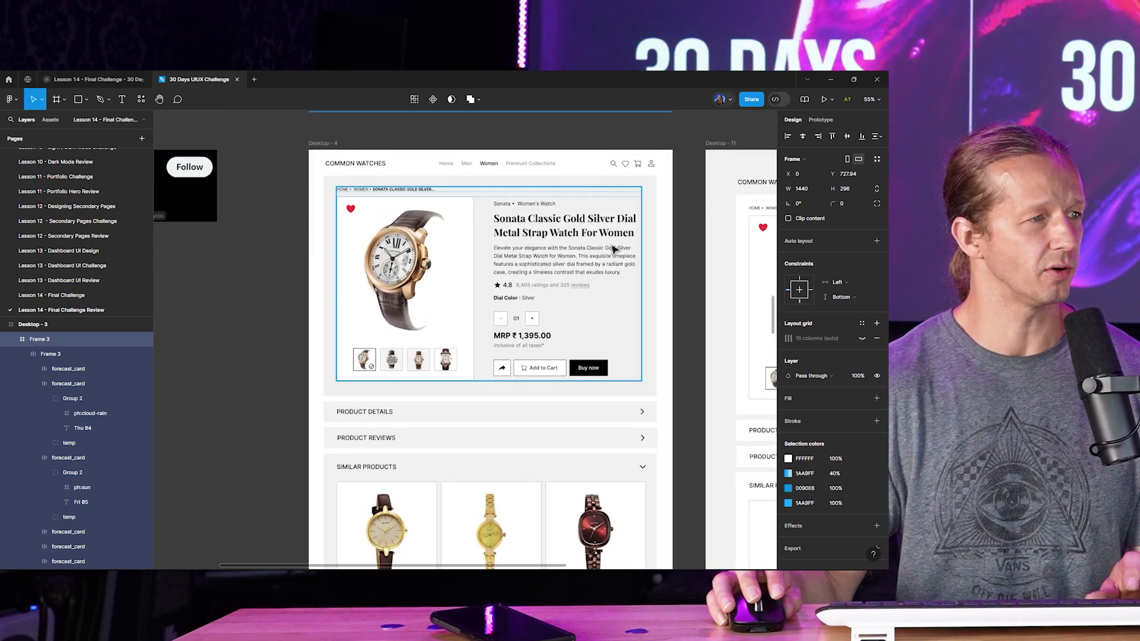
scroll(615, 249, up, 2)
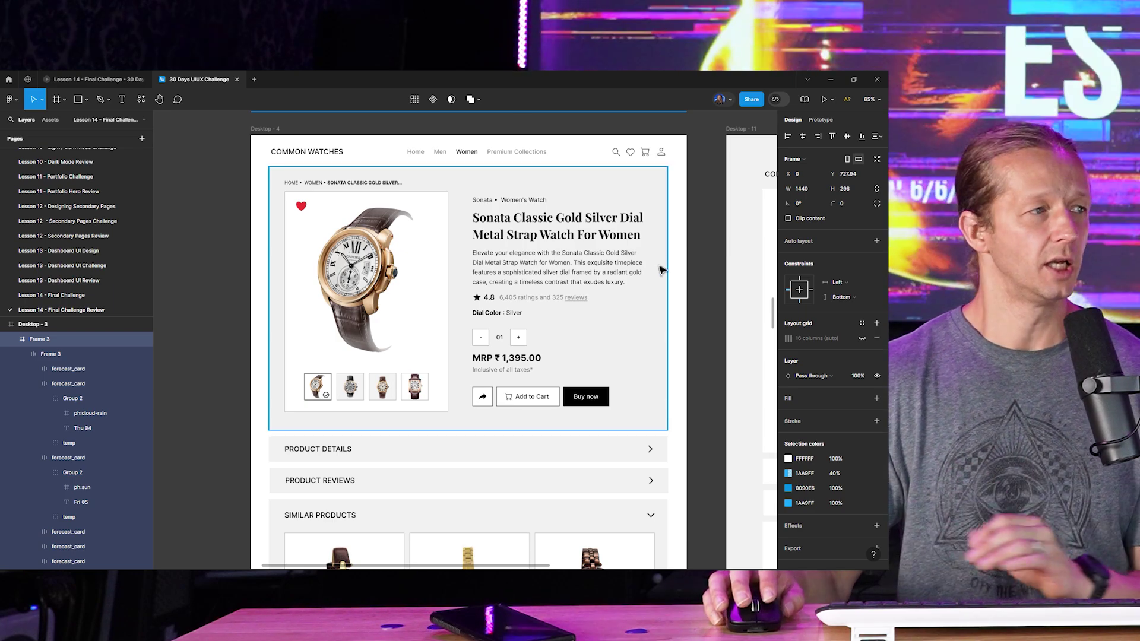
click(272, 136)
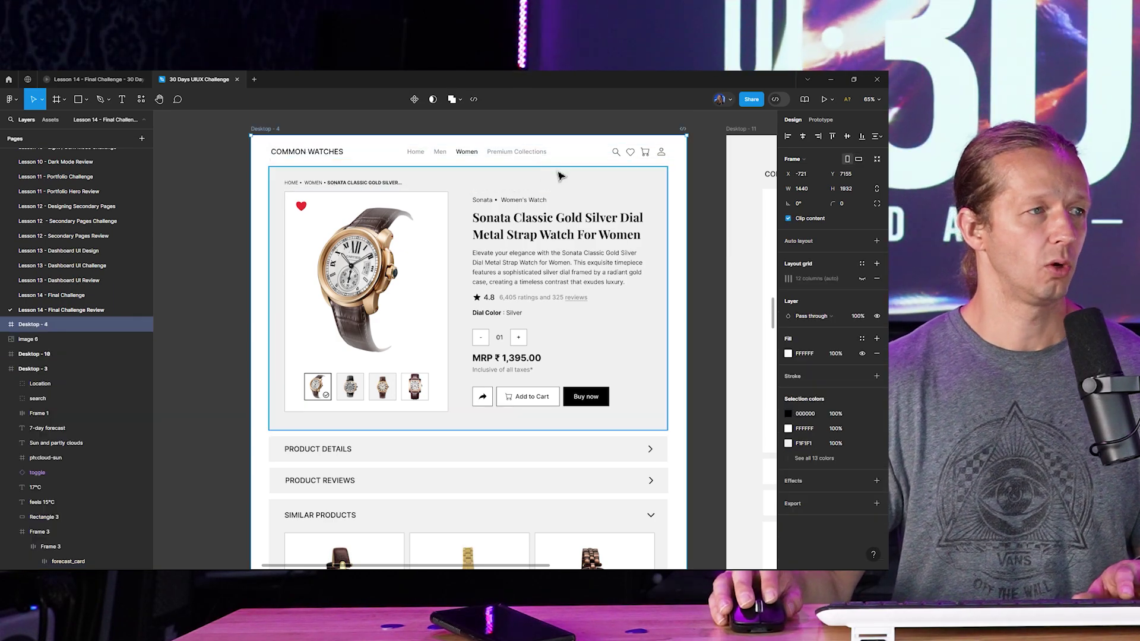
click(331, 172)
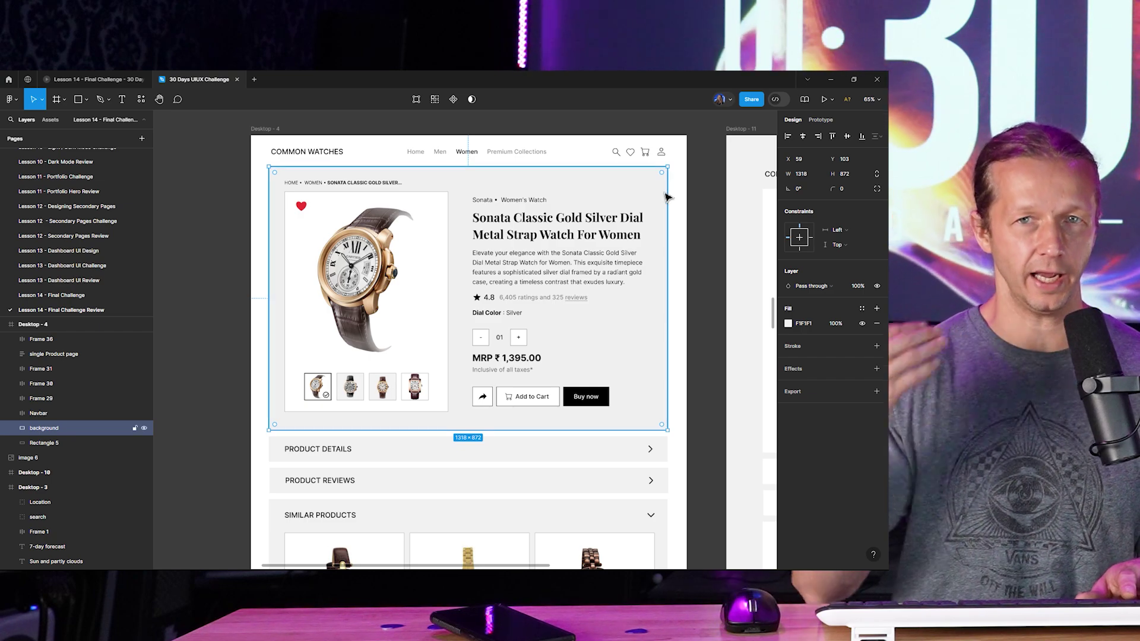
Step: Pan from Desktop-4 to revised Desktop-11 and zoom out to view both side by side
click(681, 220)
drag(709, 225, 281, 135)
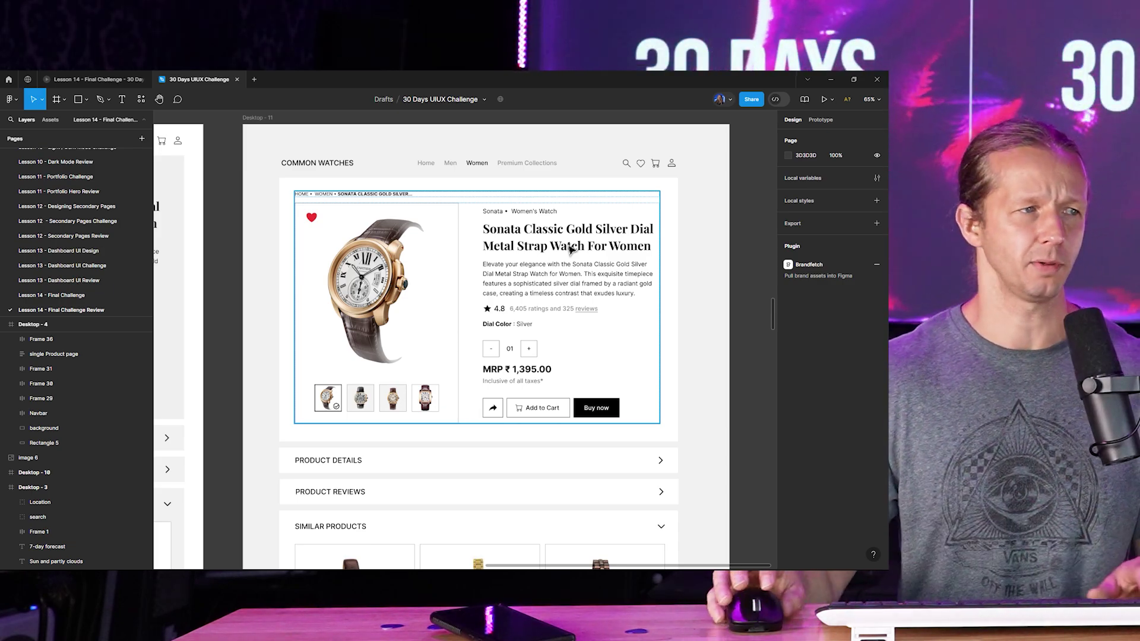
scroll(547, 324, down, 3)
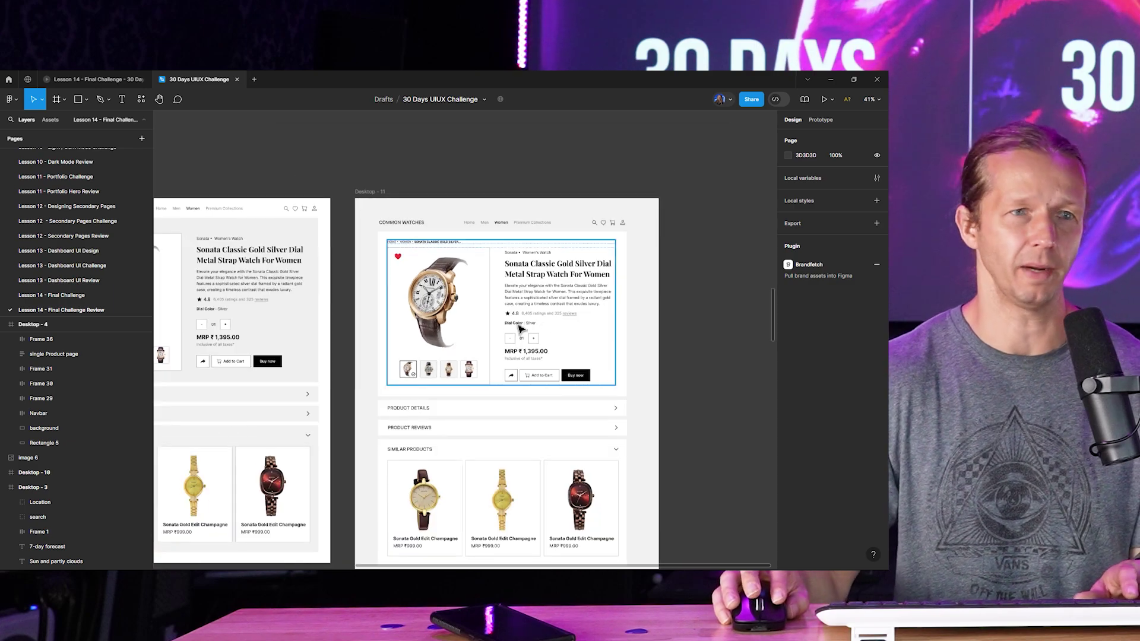
drag(462, 291, 579, 266)
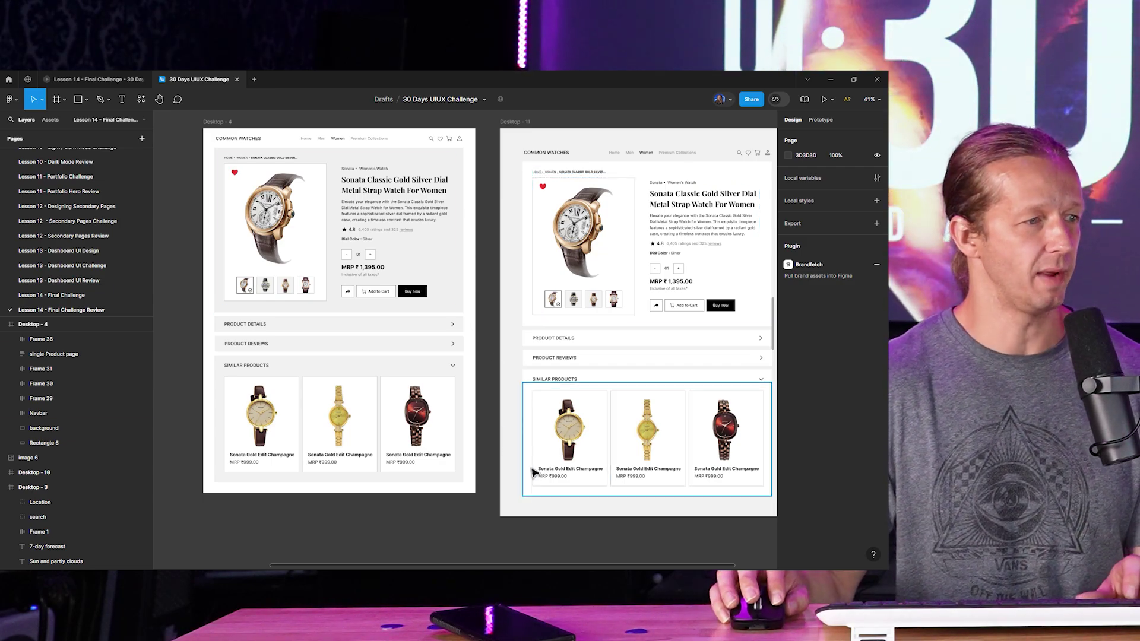
scroll(503, 483, down, 10)
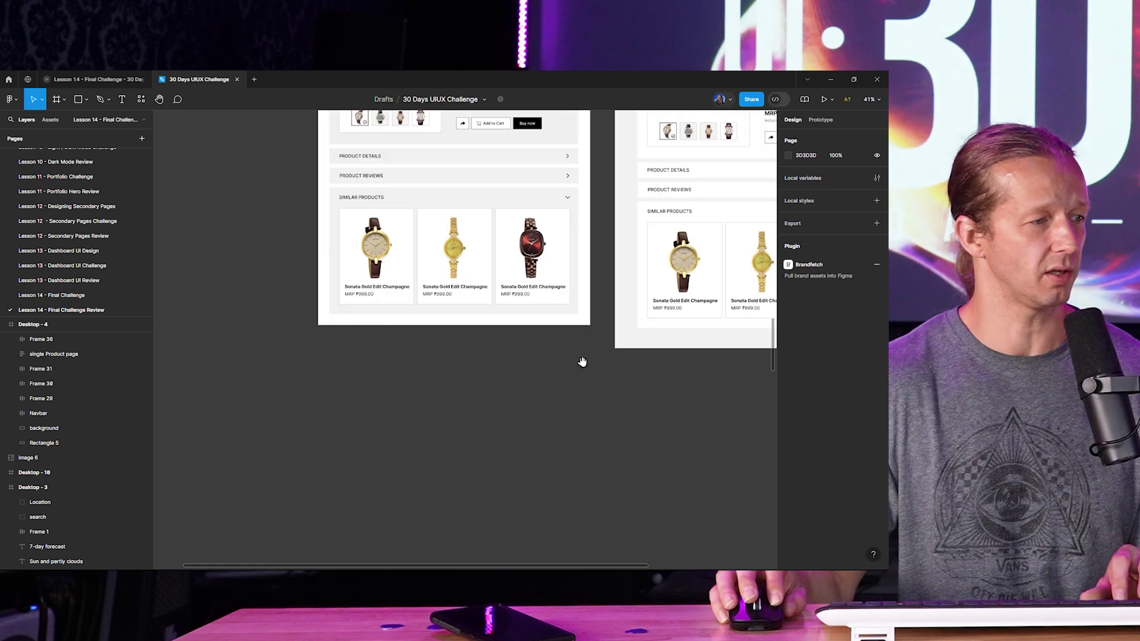
Step: Scroll past the tweet card to Desktop - 5 Appetizers and zoom to 391% on Cherry Gondolas
scroll(501, 425, up, 5)
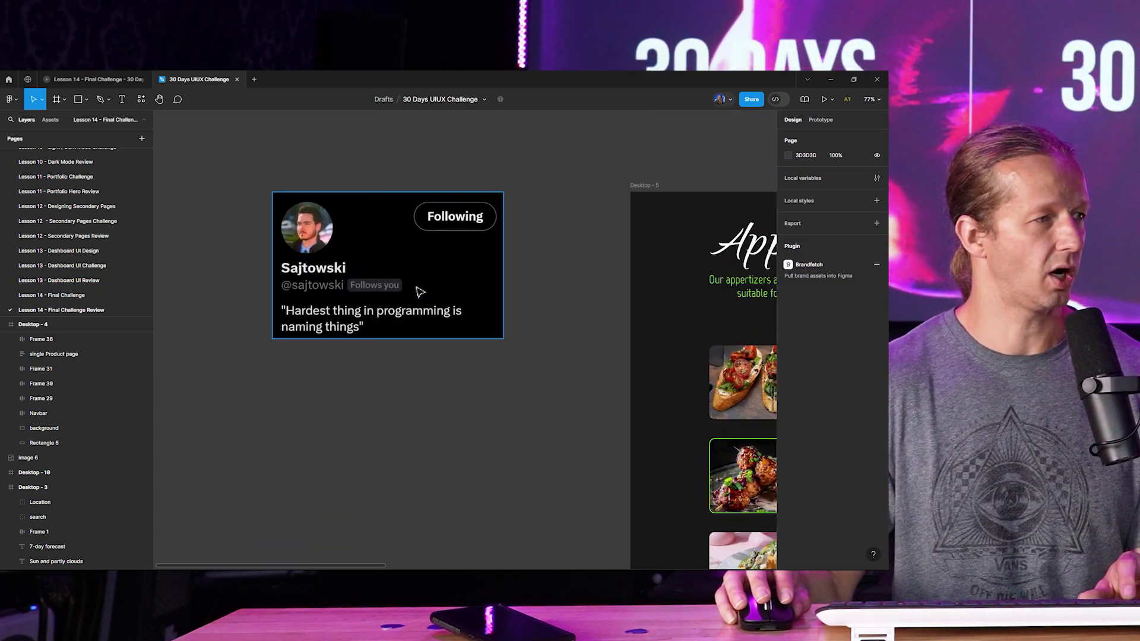
scroll(323, 300, up, 2)
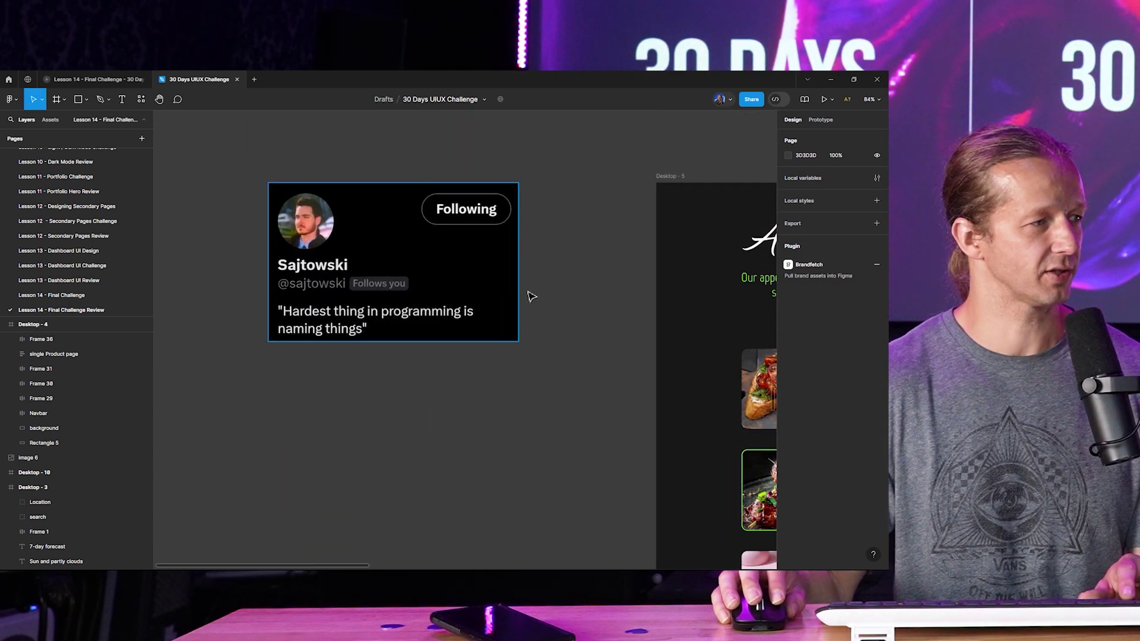
scroll(530, 295, down, 3)
scroll(424, 241, right, 5)
scroll(591, 261, up, 5)
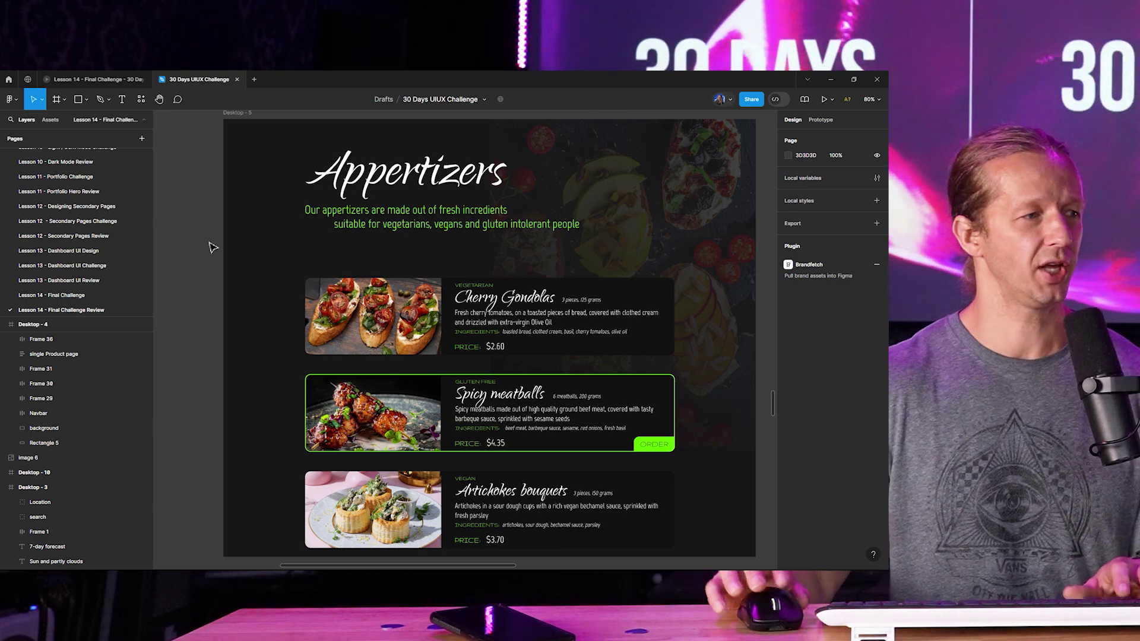
scroll(514, 345, up, 10)
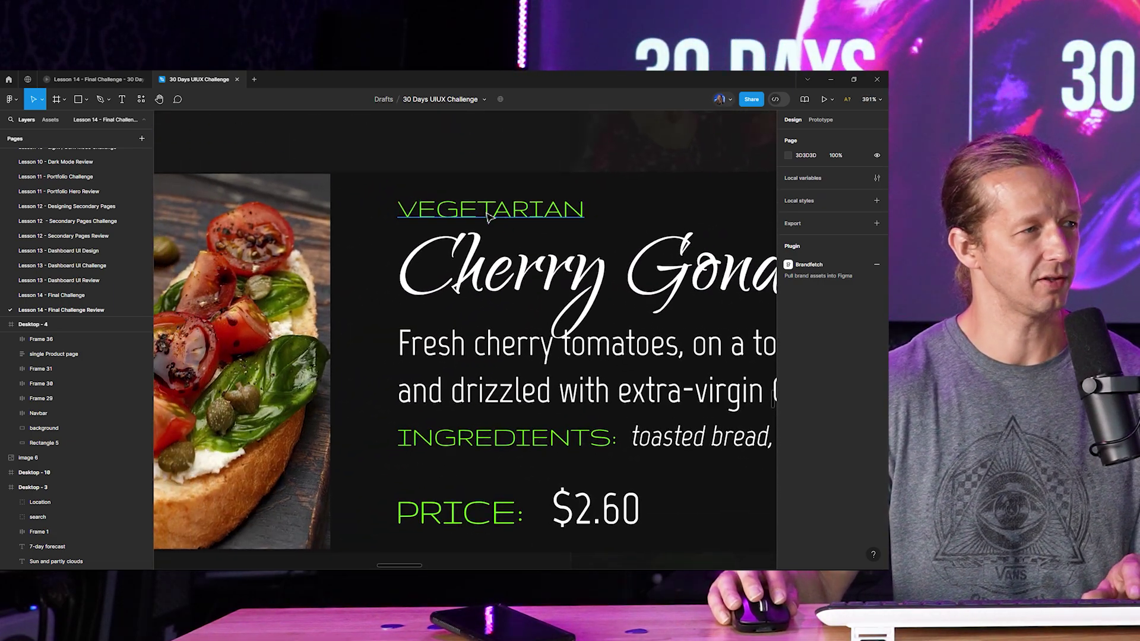
click(489, 218)
click(483, 439)
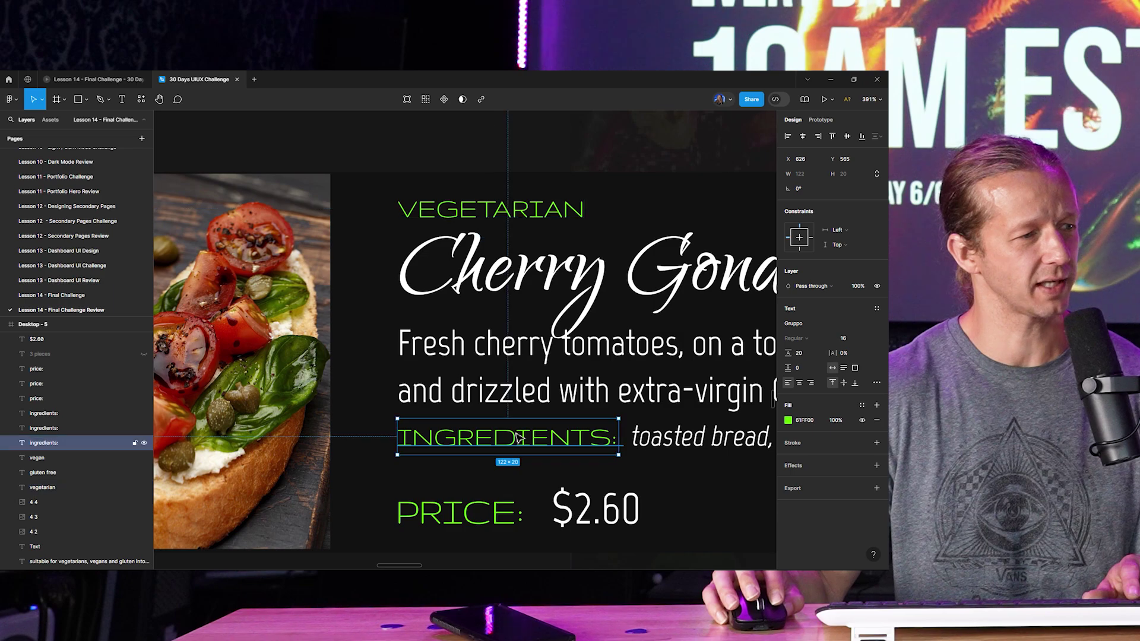
click(479, 522)
click(502, 442)
click(469, 522)
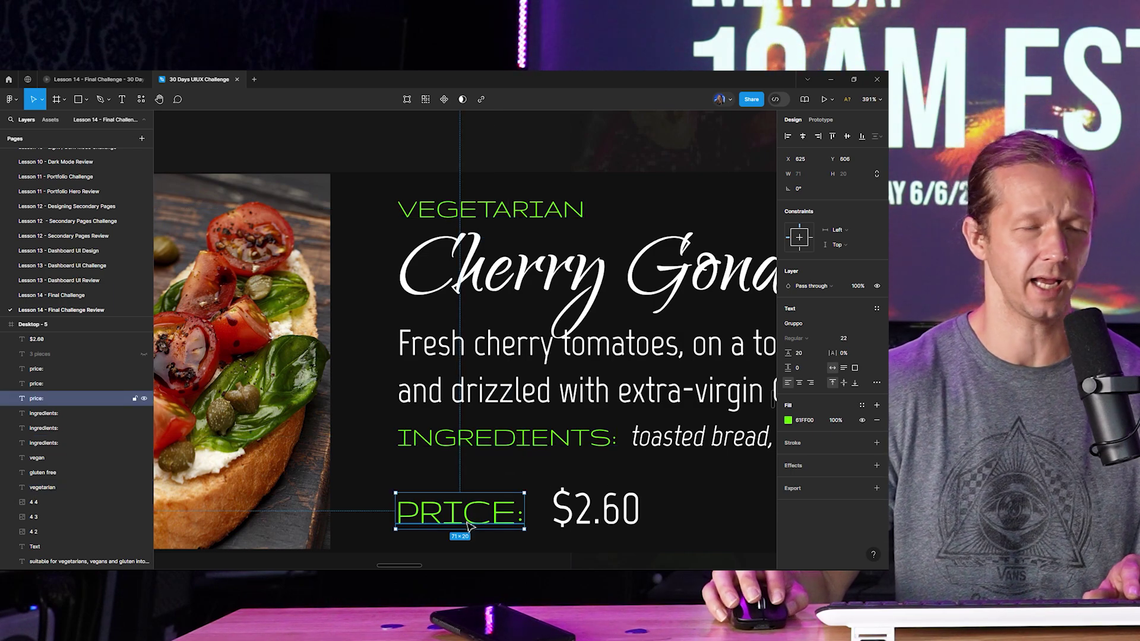
click(476, 478)
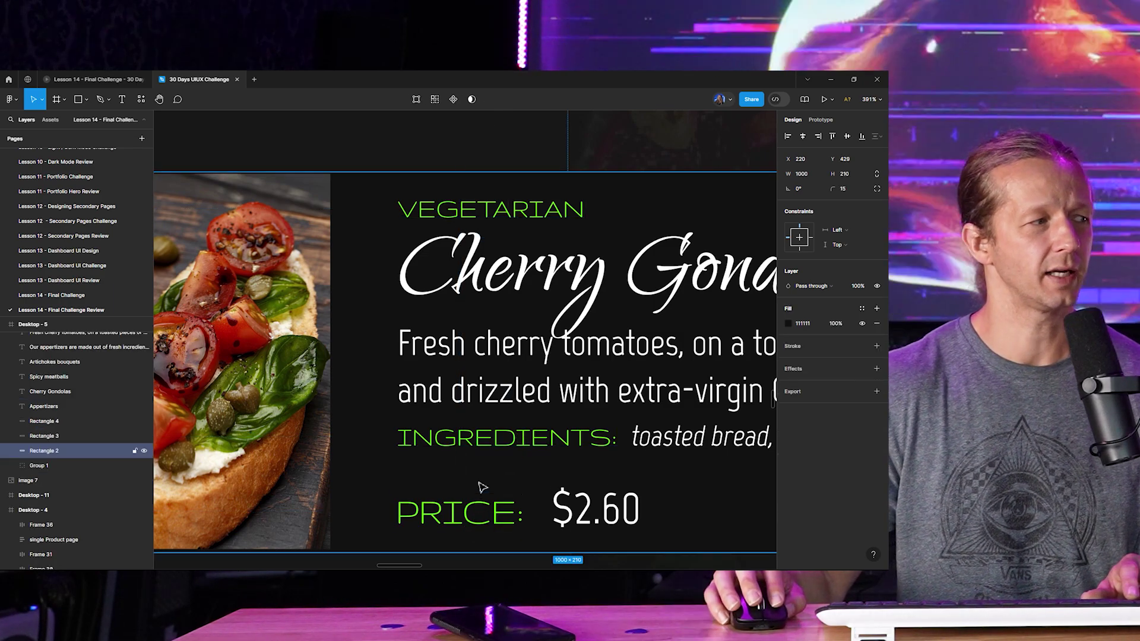
drag(563, 362, 380, 334)
scroll(403, 305, down, 10)
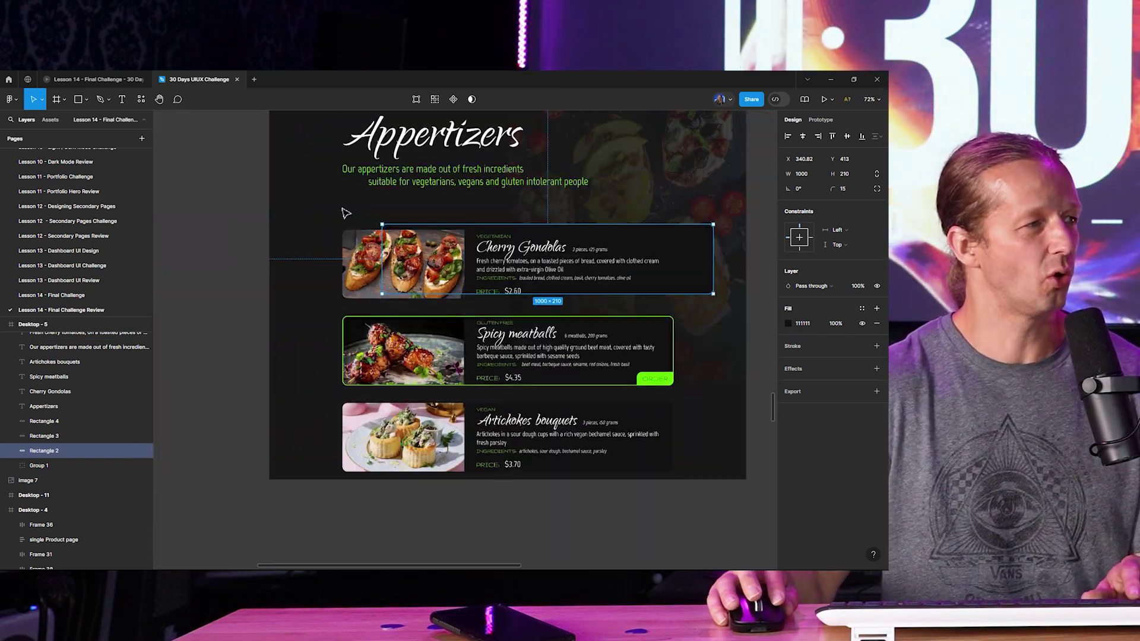
click(304, 180)
drag(303, 180, 270, 214)
scroll(458, 310, up, 5)
scroll(475, 321, up, 4)
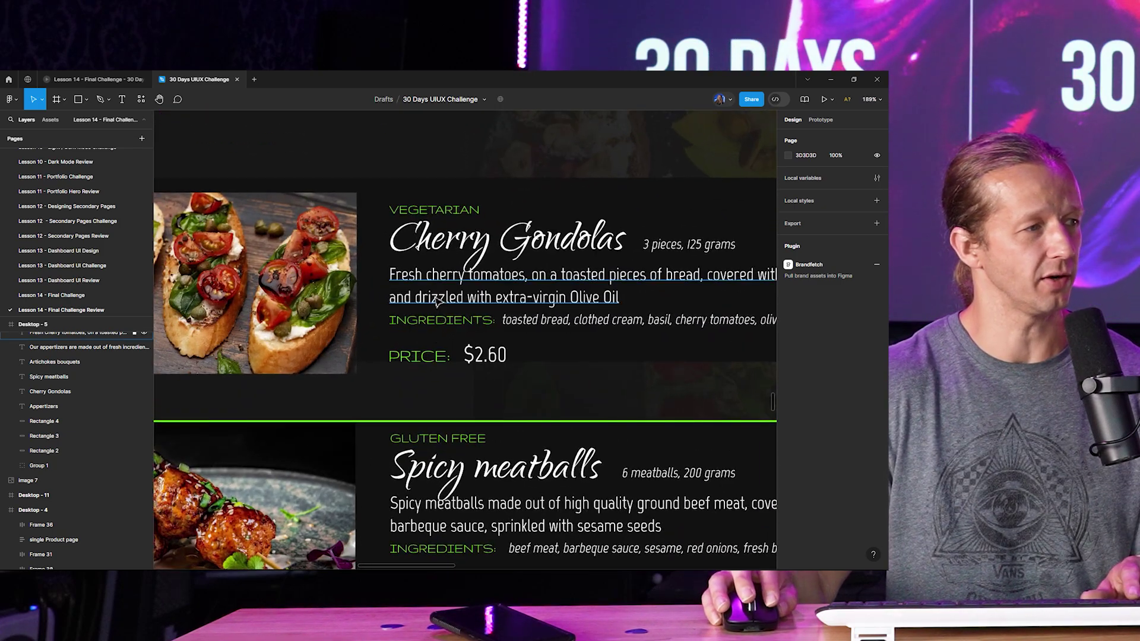
scroll(496, 323, right, 5)
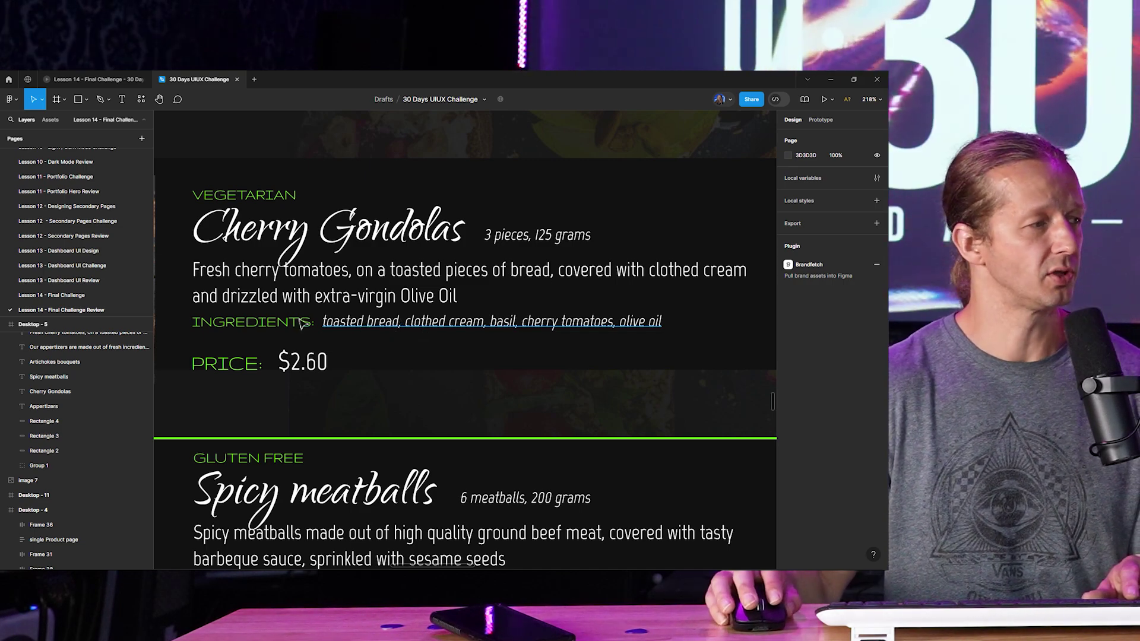
click(260, 329)
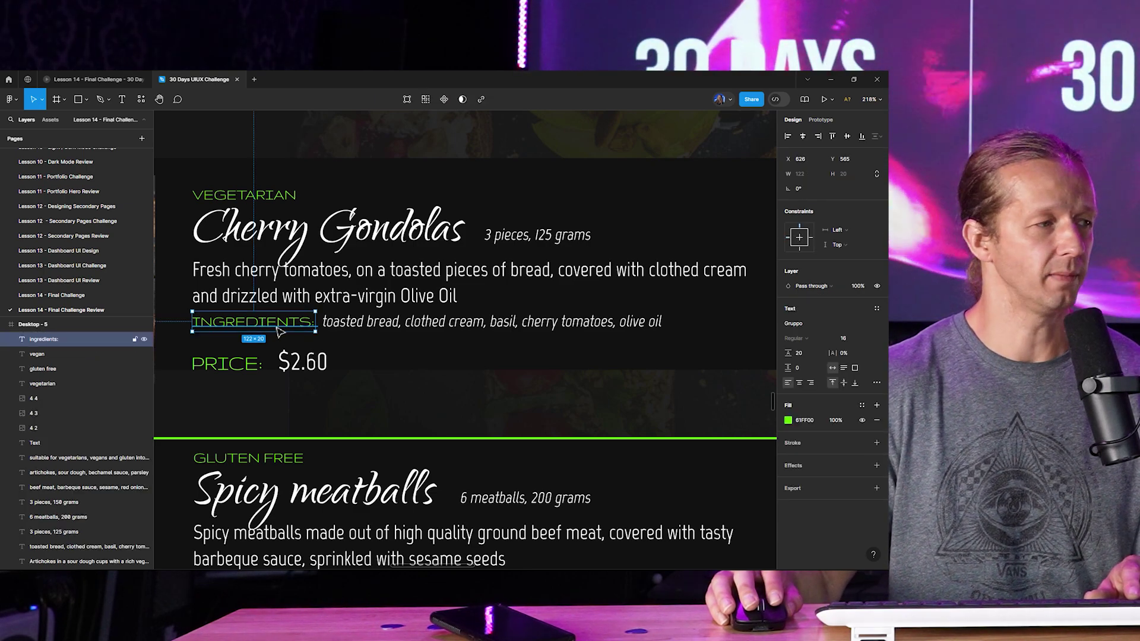
click(414, 325)
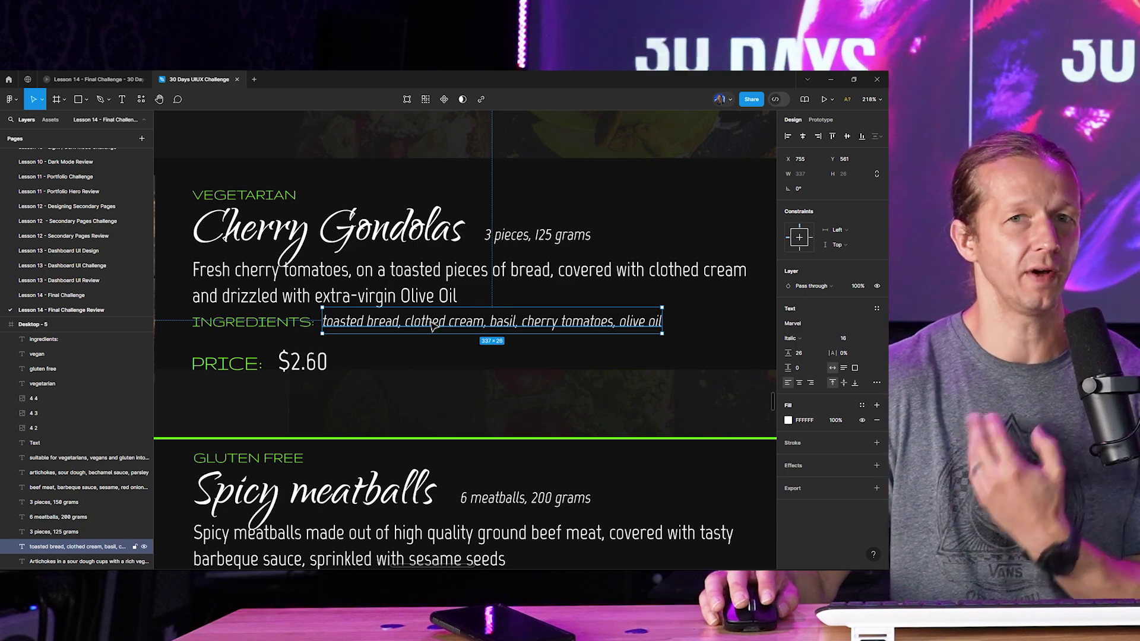
click(249, 368)
click(295, 368)
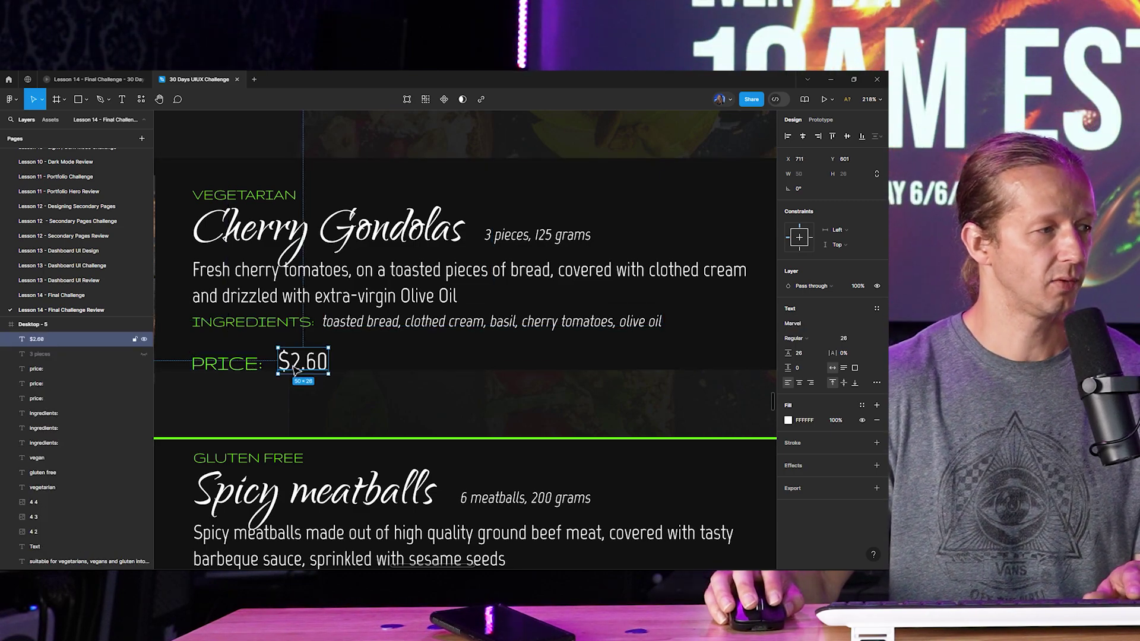
drag(304, 368, 405, 394)
key(ctrl+z)
click(250, 368)
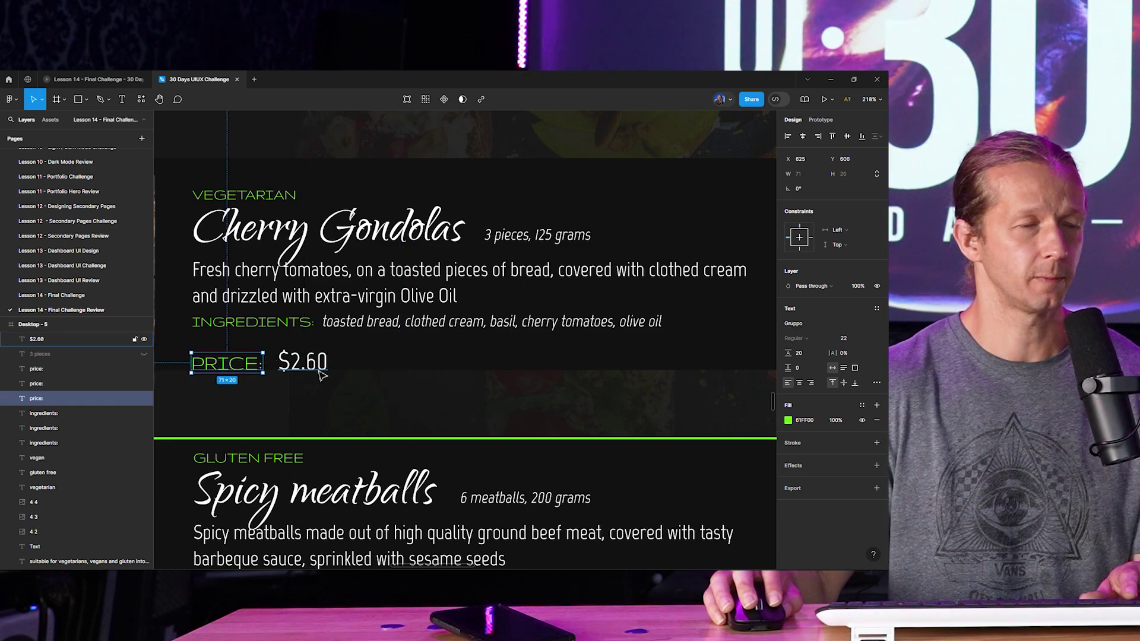
click(399, 399)
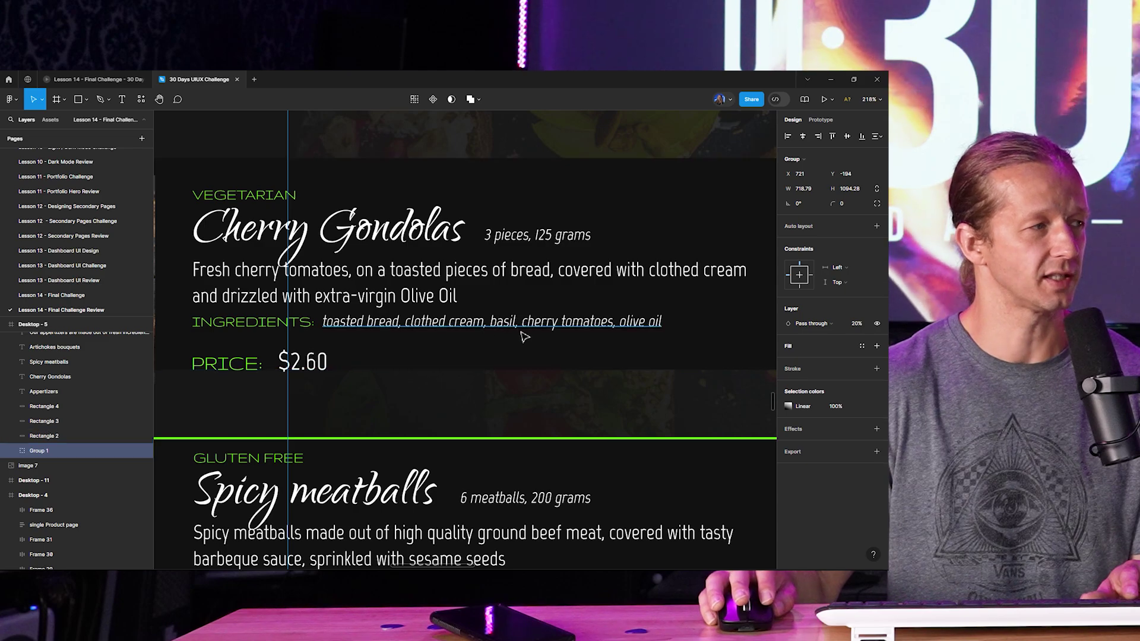
Step: Pan from the original Appetizers menu on Desktop-5 to its revised version on Desktop-12
scroll(547, 333, down, 10)
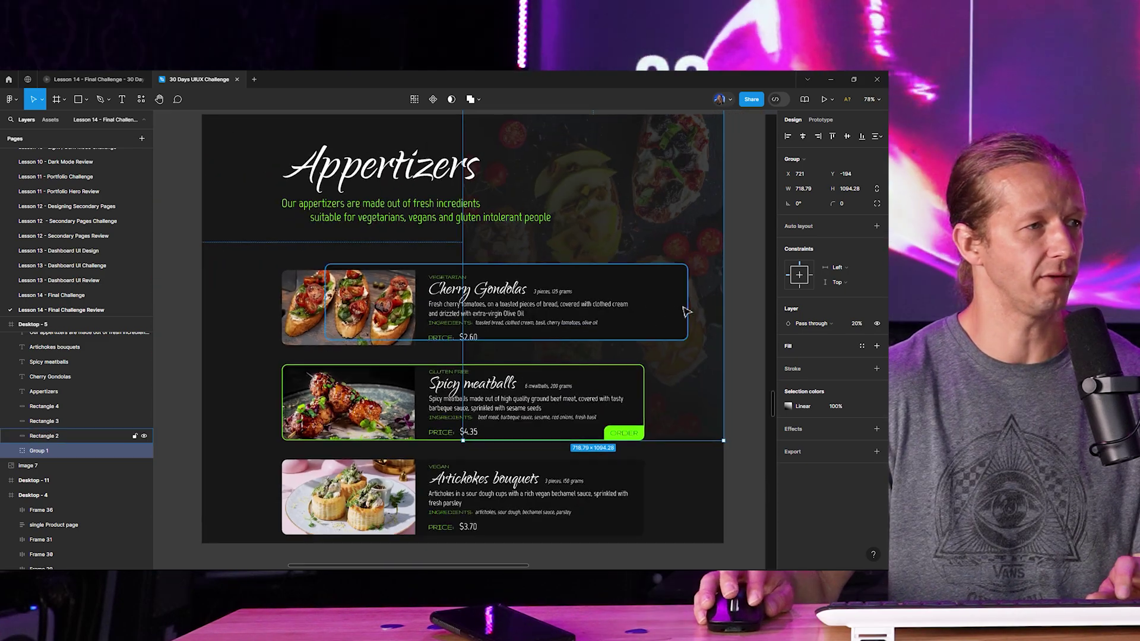
click(736, 324)
drag(743, 317, 204, 298)
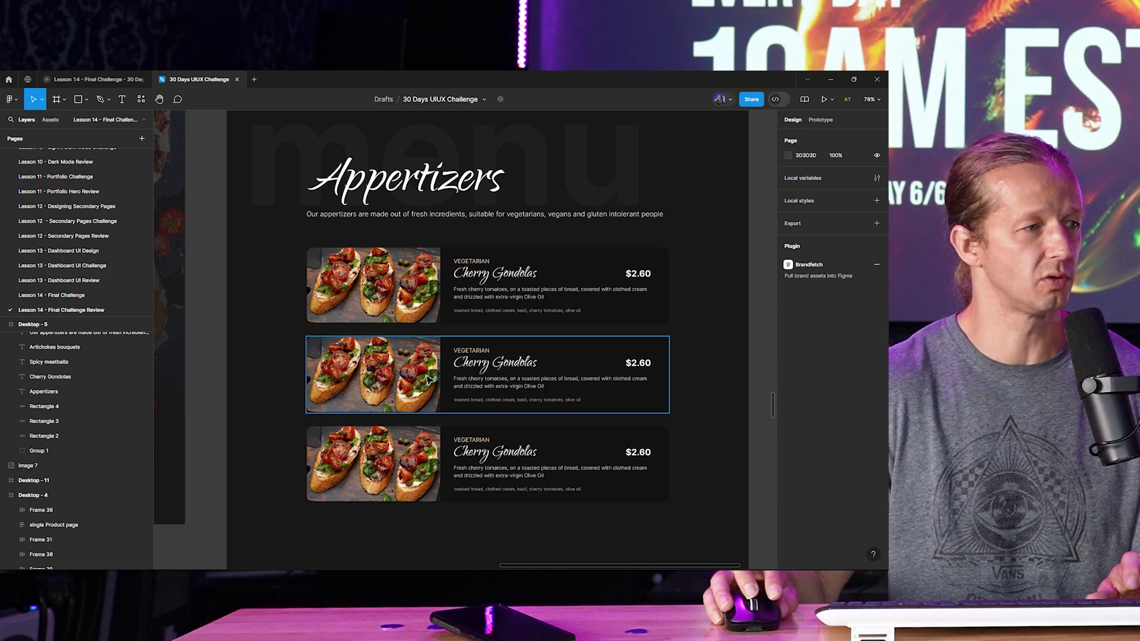
scroll(467, 354, up, 5)
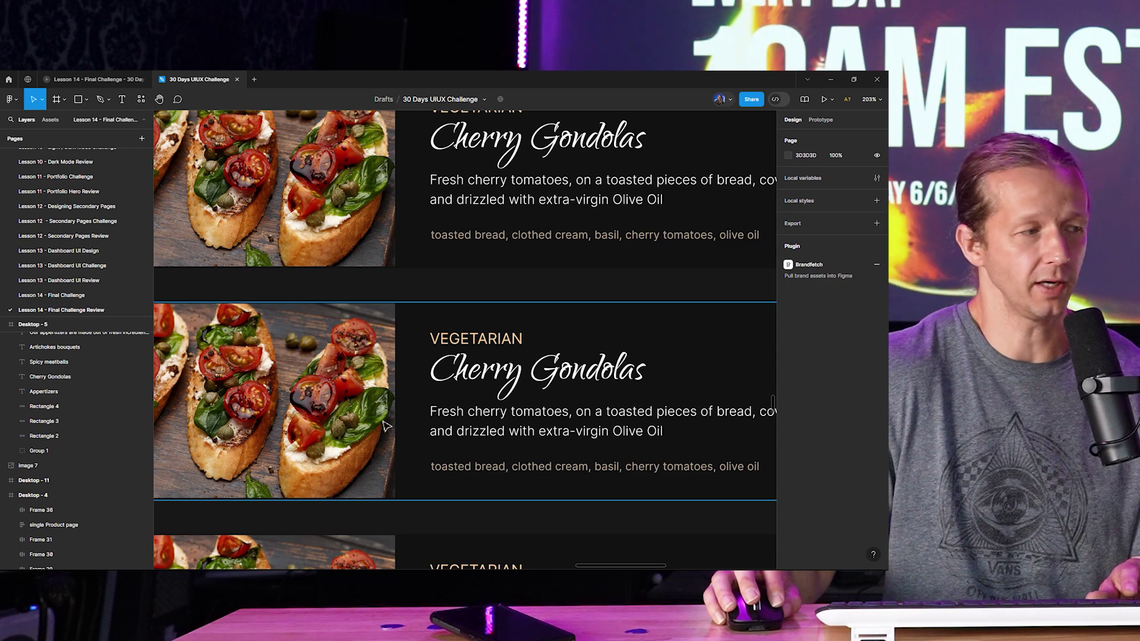
scroll(432, 351, down, 1)
scroll(432, 351, down, 4)
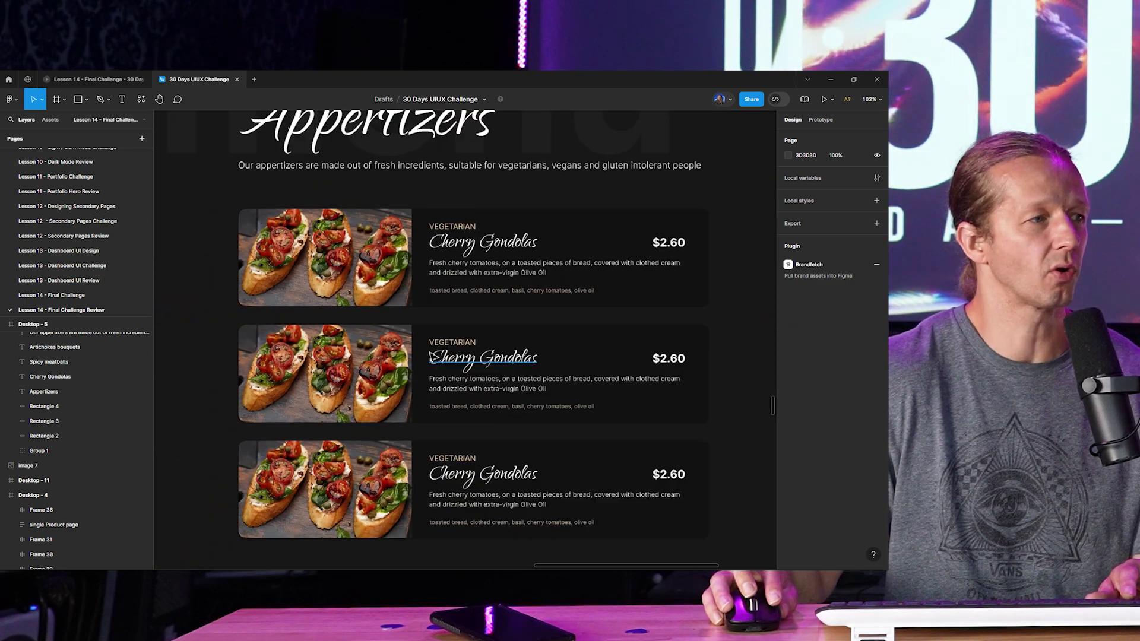
scroll(432, 385, up, 3)
Step: Pan across the Cherry Gondolas cards and on to the ALL PROJECTS portfolio frame, Desktop - 7
drag(509, 332, 447, 329)
scroll(444, 323, up, 3)
scroll(442, 316, down, 2)
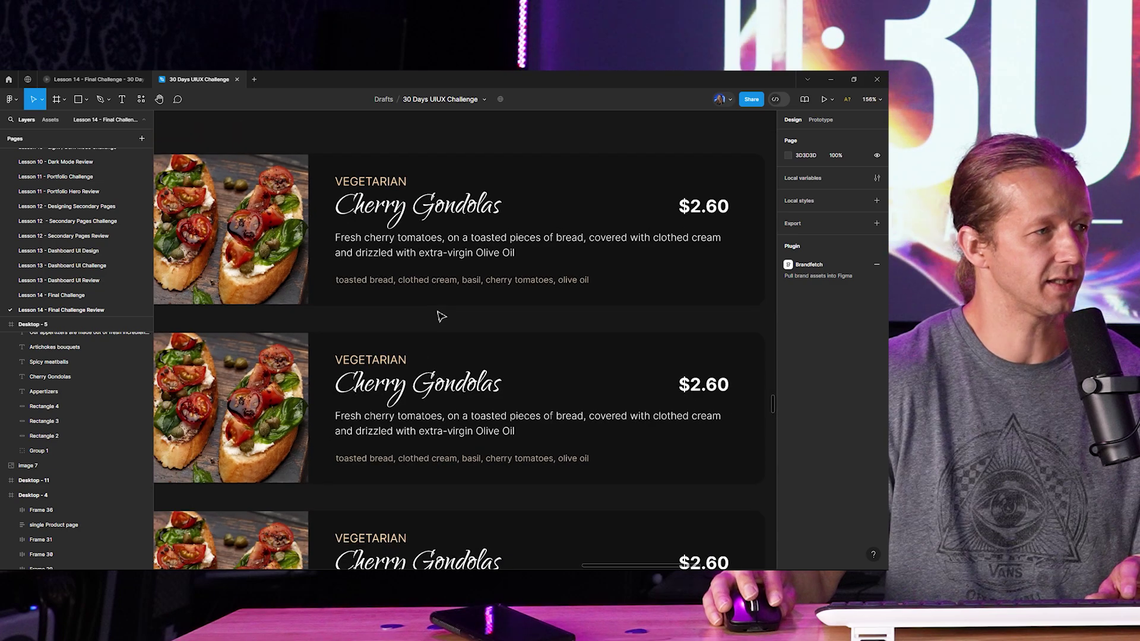
scroll(232, 401, left, 3)
scroll(233, 400, left, 10)
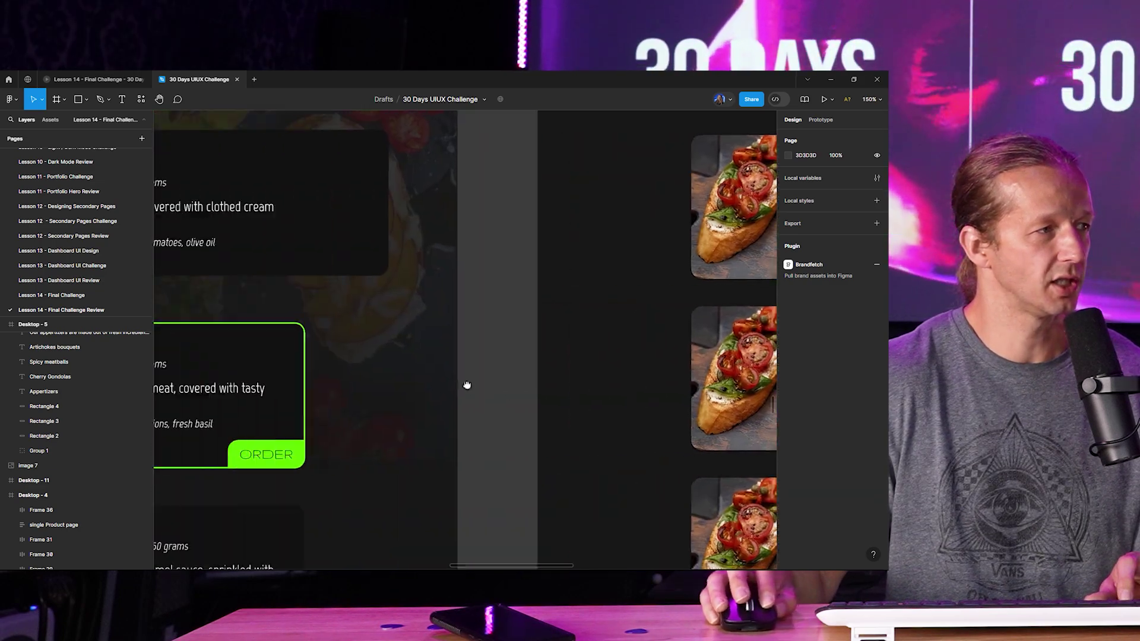
scroll(621, 340, down, 4)
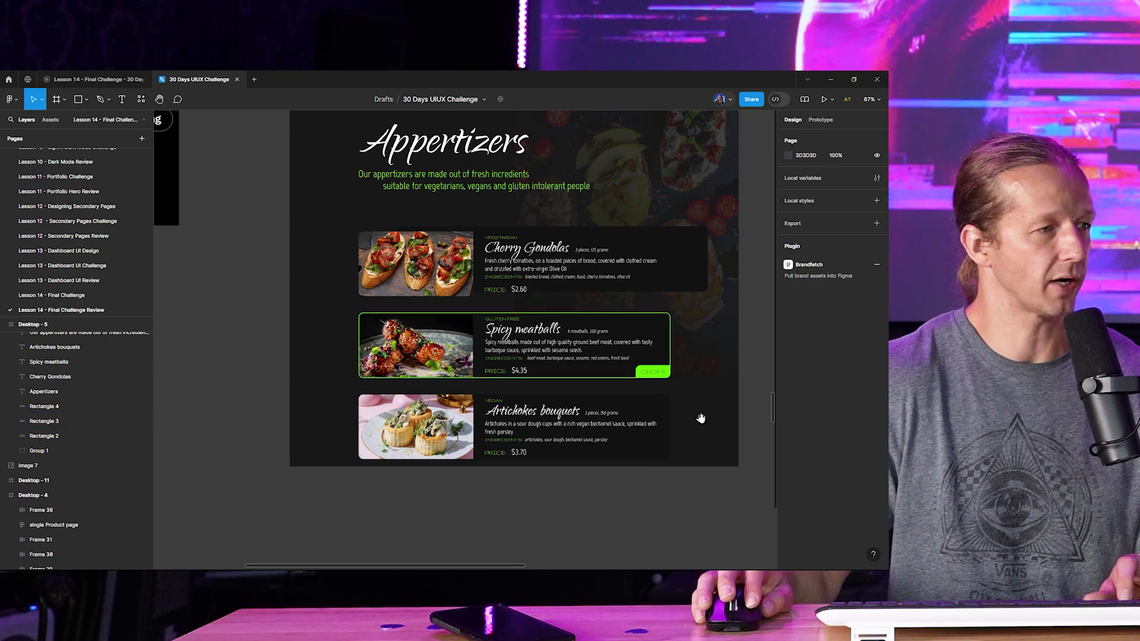
drag(699, 419, 465, 412)
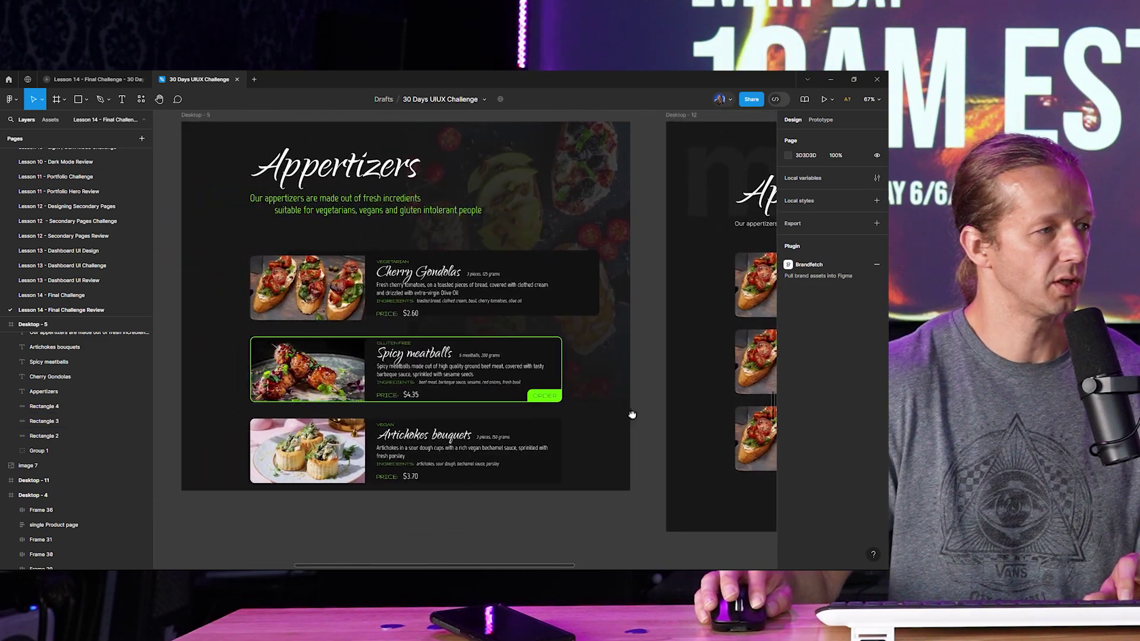
drag(633, 415, 604, 259)
Step: Scroll and zoom through the original ALL PROJECTS hero and project card grid
scroll(494, 280, down, 5)
scroll(494, 260, down, 3)
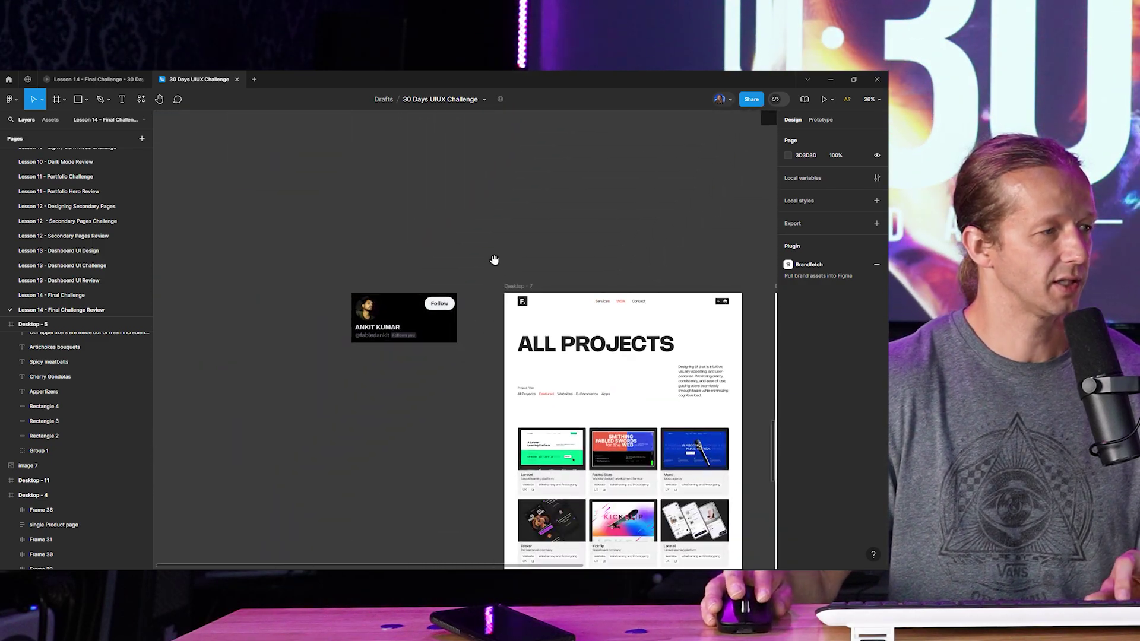
scroll(433, 397, up, 5)
scroll(468, 376, right, 5)
scroll(397, 354, down, 2)
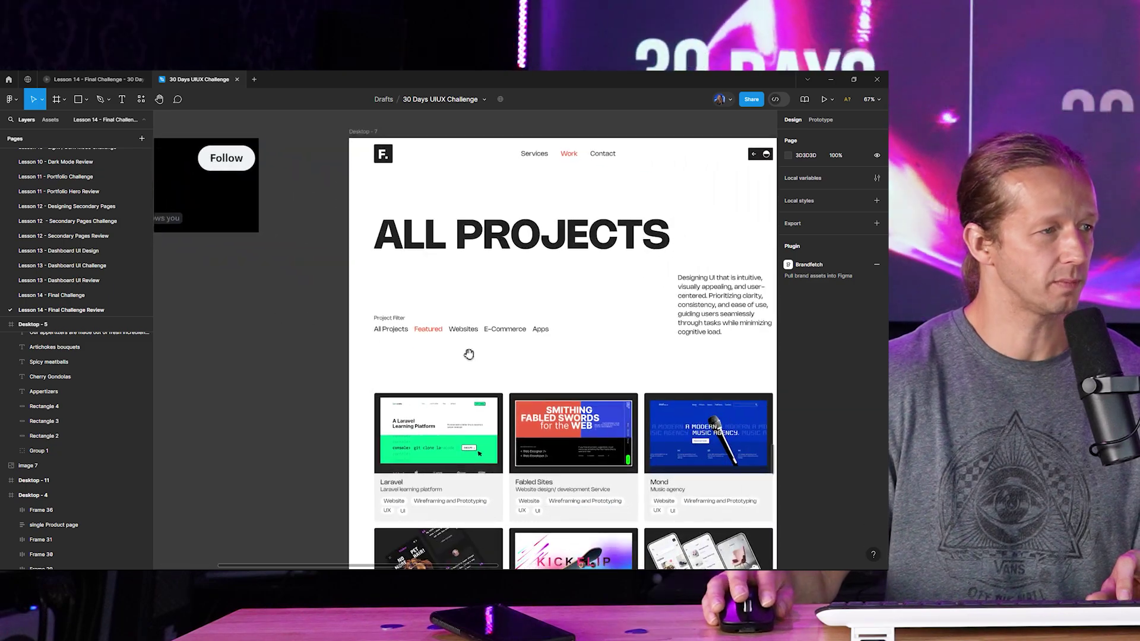
drag(390, 317, 379, 334)
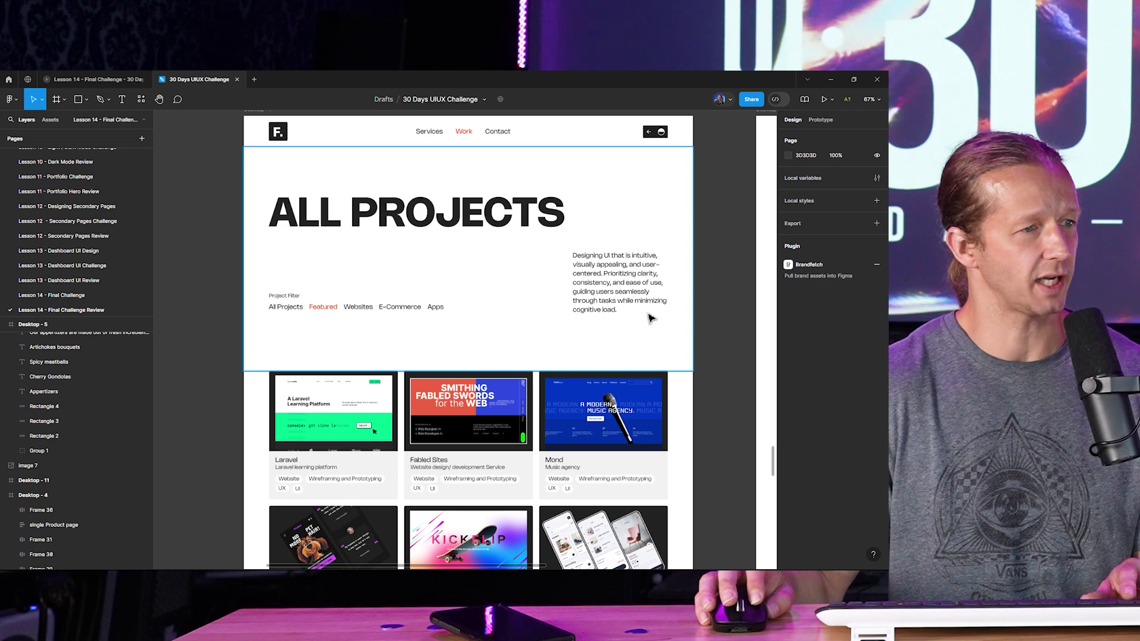
drag(704, 297, 715, 339)
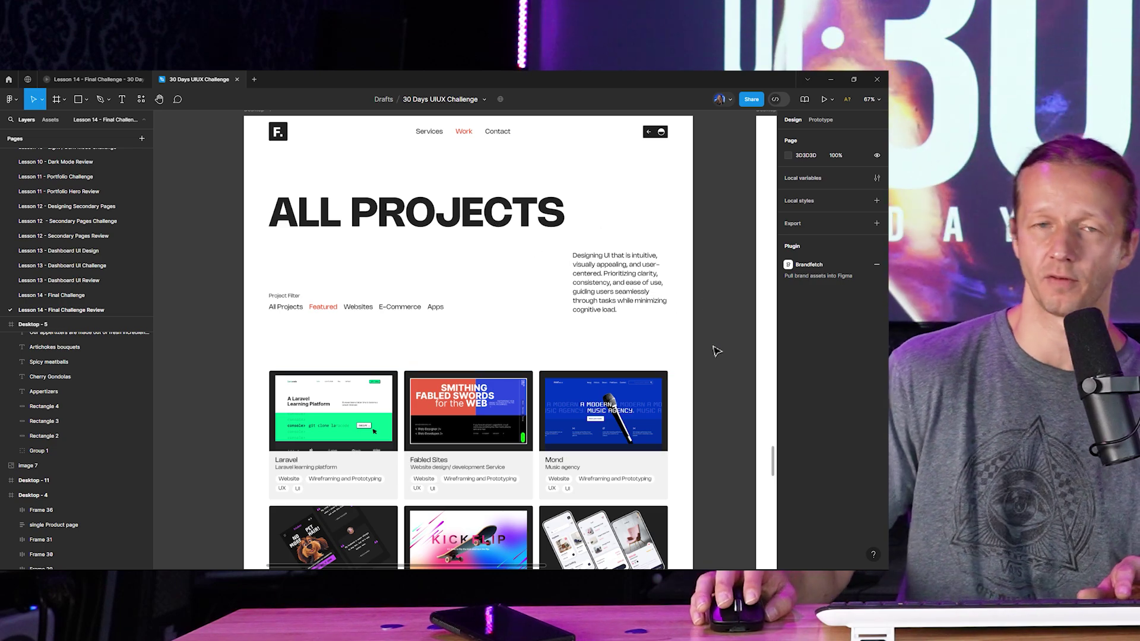
scroll(715, 362, down, 3)
drag(328, 201, 361, 188)
scroll(565, 173, down, 3)
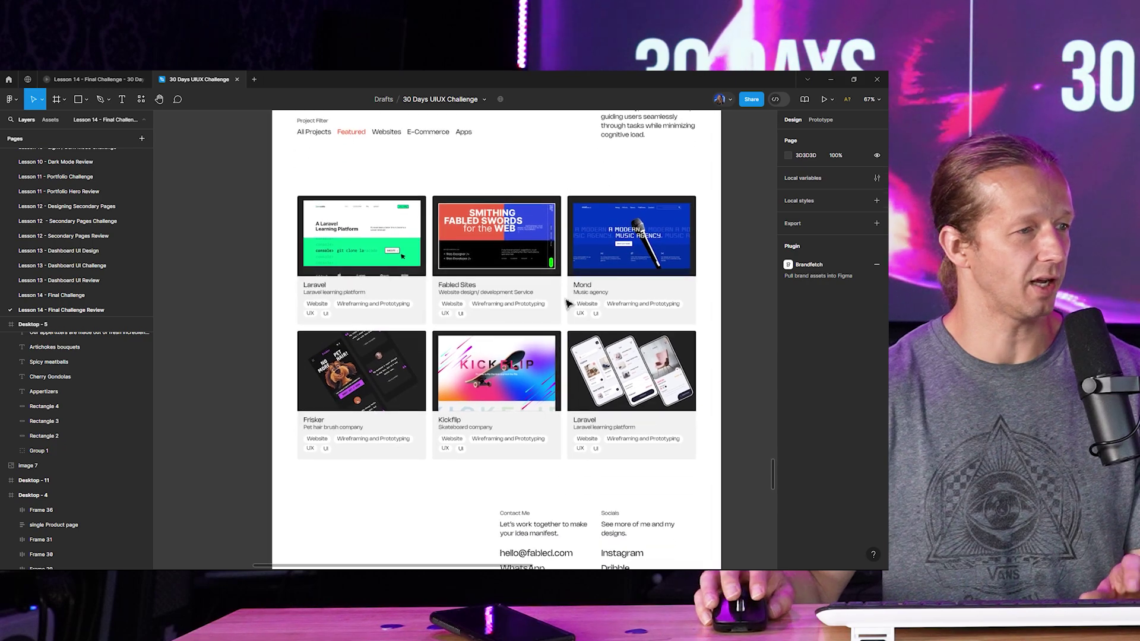
ctrl+scroll(492, 314, up, 2)
ctrl+scroll(492, 314, up, 1)
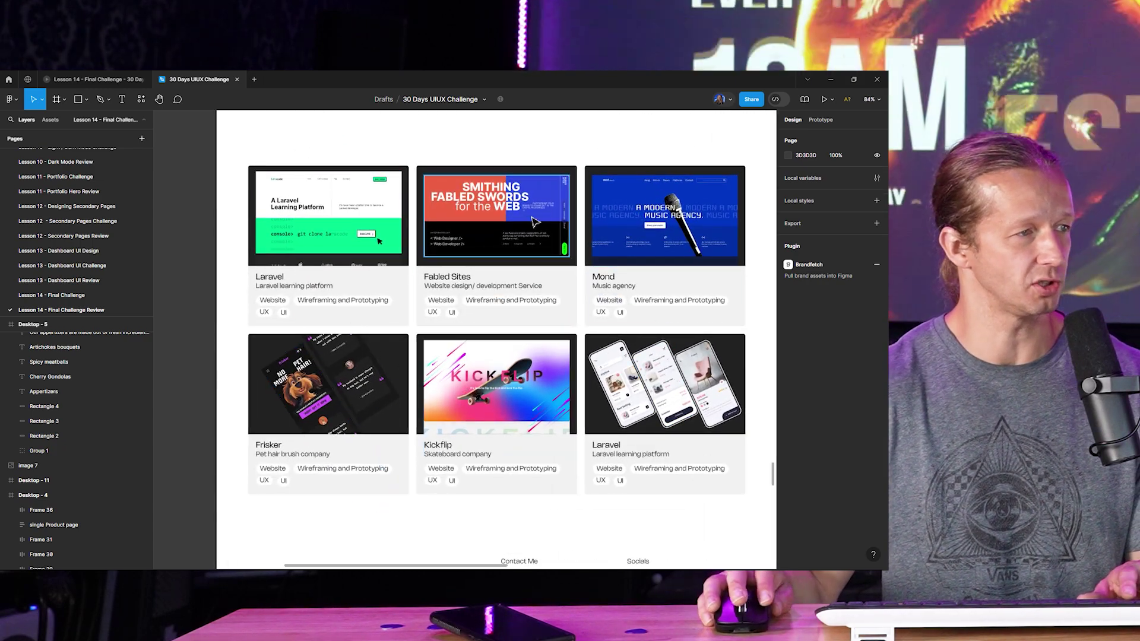
ctrl+scroll(608, 168, down, 3)
Step: Return to the top of Desktop-7 and pan right to show the revised Desktop - 13 beside it
drag(608, 168, 625, 407)
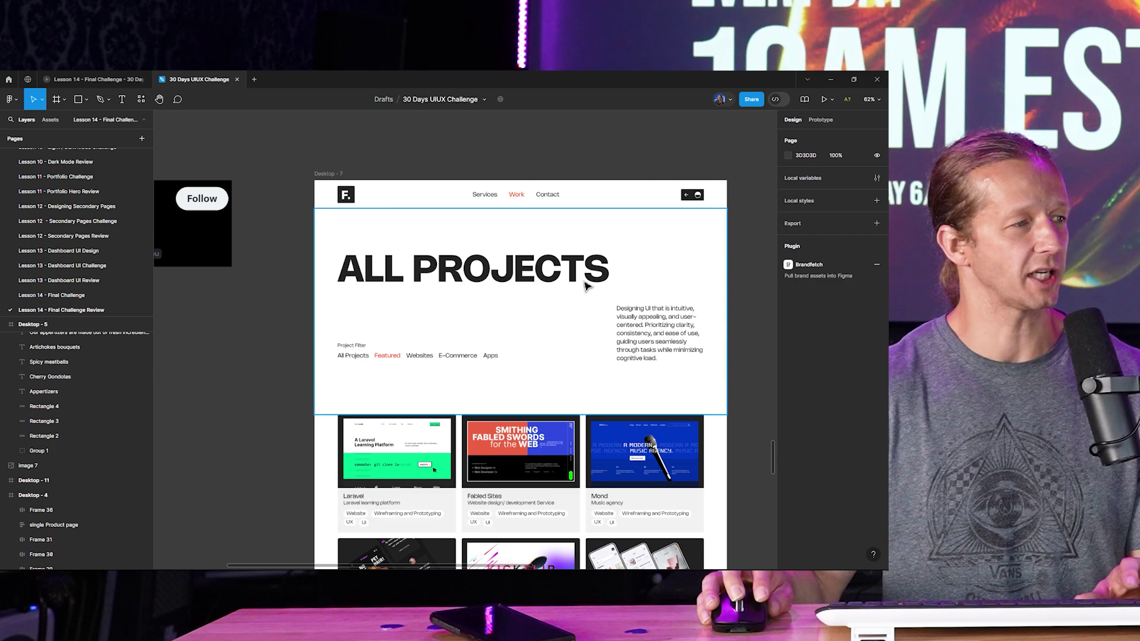
ctrl+scroll(580, 276, up, 3)
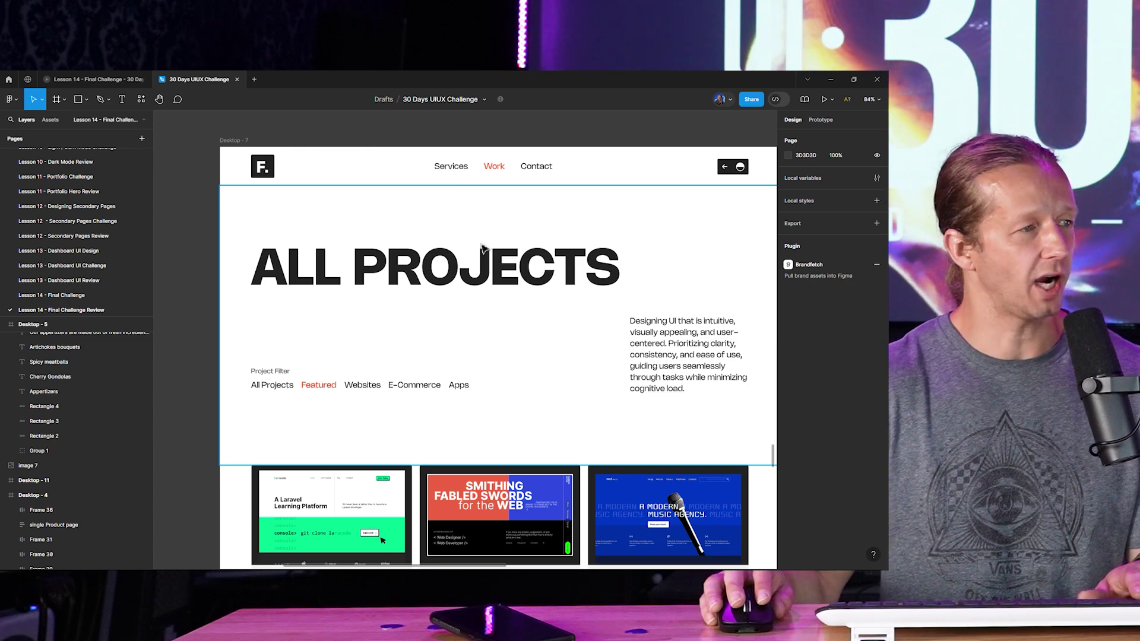
scroll(468, 303, down, 5)
scroll(386, 257, up, 5)
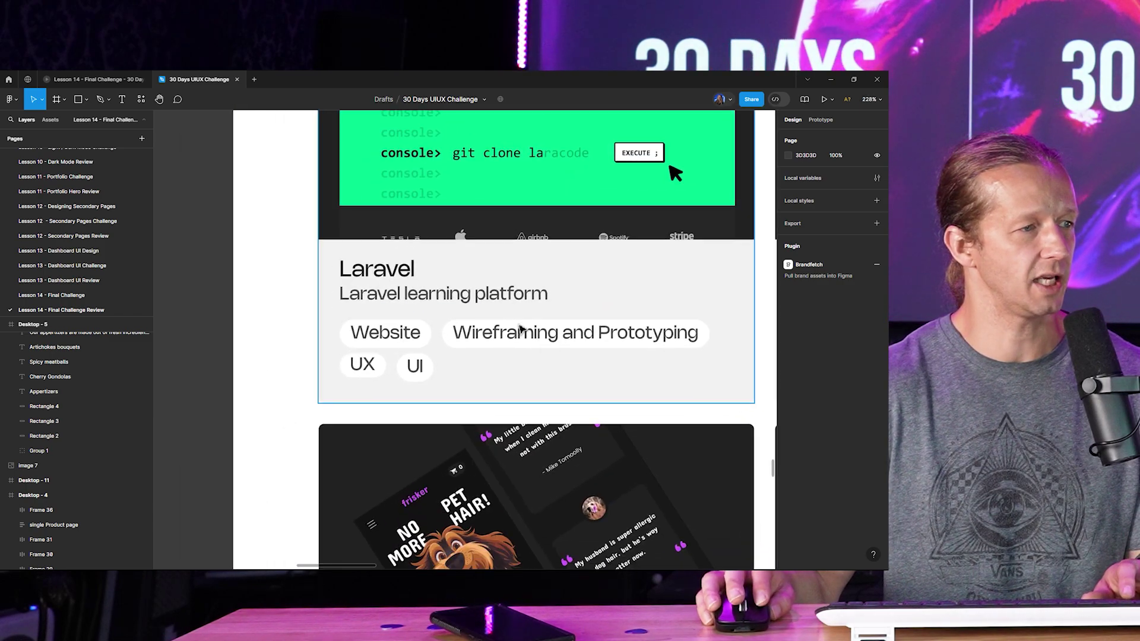
scroll(541, 328, down, 5)
scroll(538, 313, right, 5)
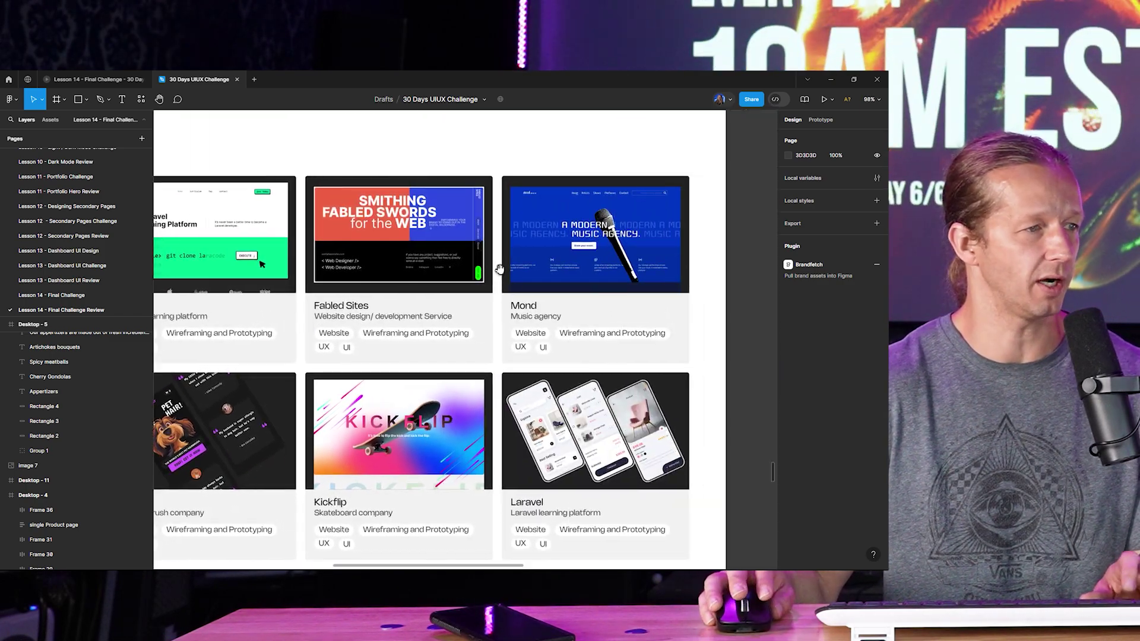
scroll(504, 272, down, 5)
scroll(669, 247, up, 4)
drag(356, 316, 306, 401)
Step: Zoom to 137% on Desktop-13's heading and select, then deselect, its square rectangle frame
drag(299, 360, 277, 330)
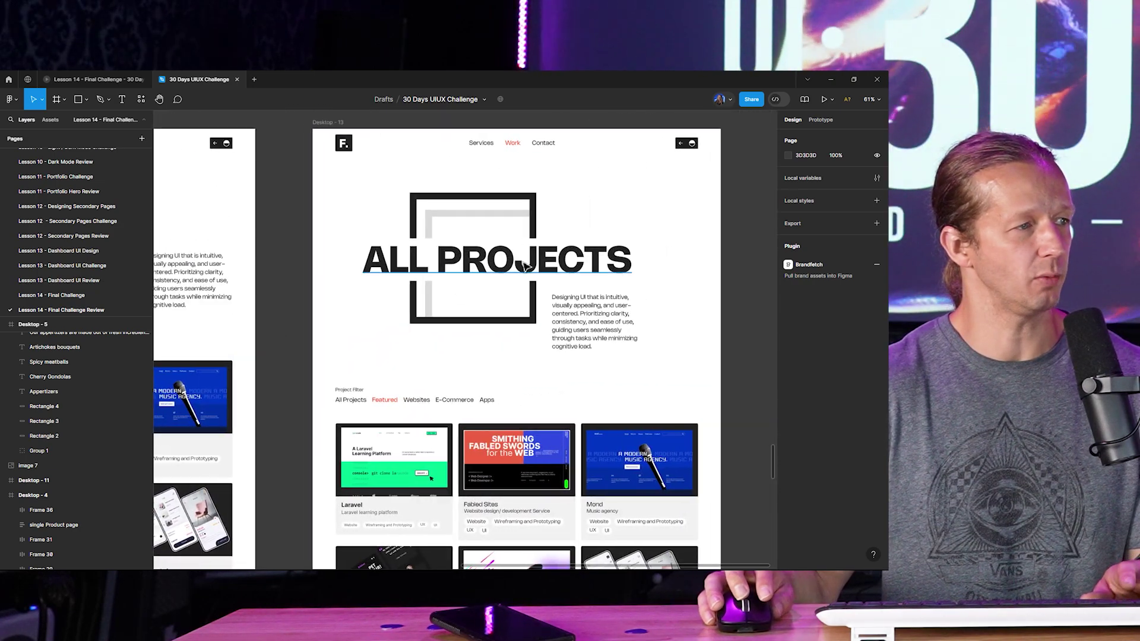
scroll(496, 232, up, 5)
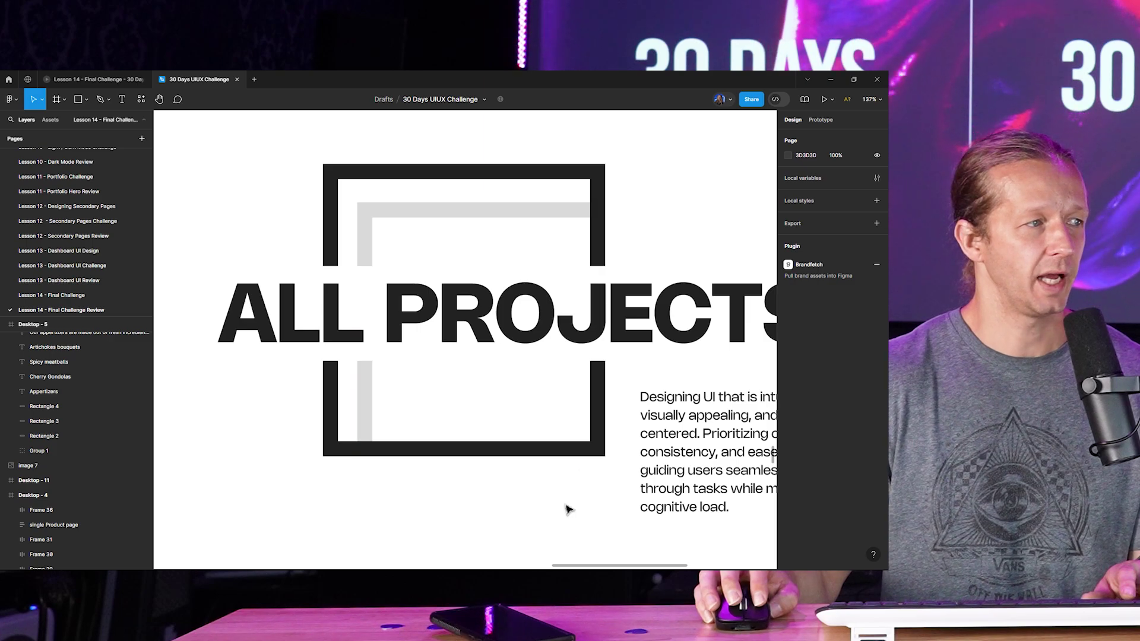
click(408, 230)
click(292, 203)
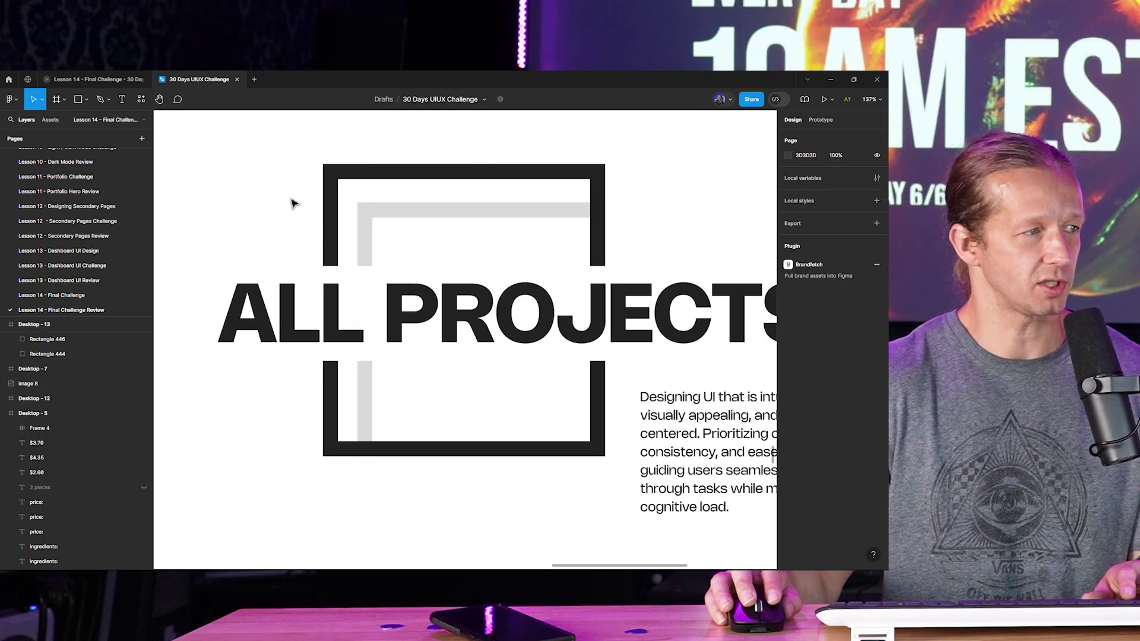
Step: Zoom out and scroll down to the six revised project cards, Laravel to Kickflip
scroll(297, 205, down, 5)
scroll(295, 224, up, 2)
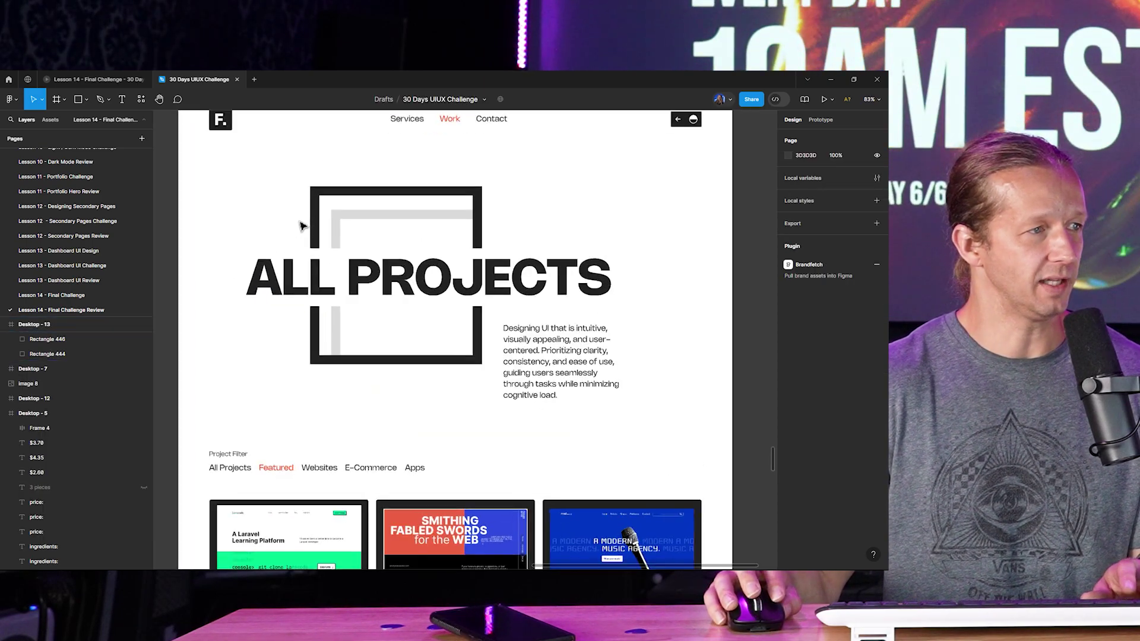
drag(301, 224, 410, 282)
scroll(309, 257, down, 3)
scroll(410, 281, right, 3)
scroll(415, 291, down, 3)
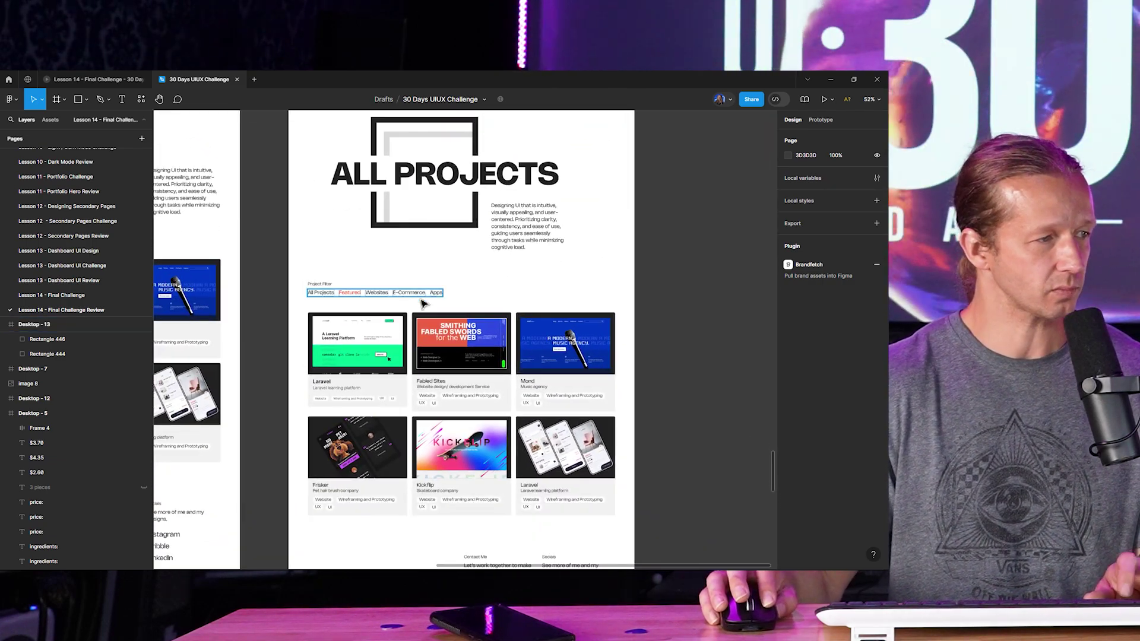
scroll(423, 304, down, 2)
scroll(332, 309, up, 3)
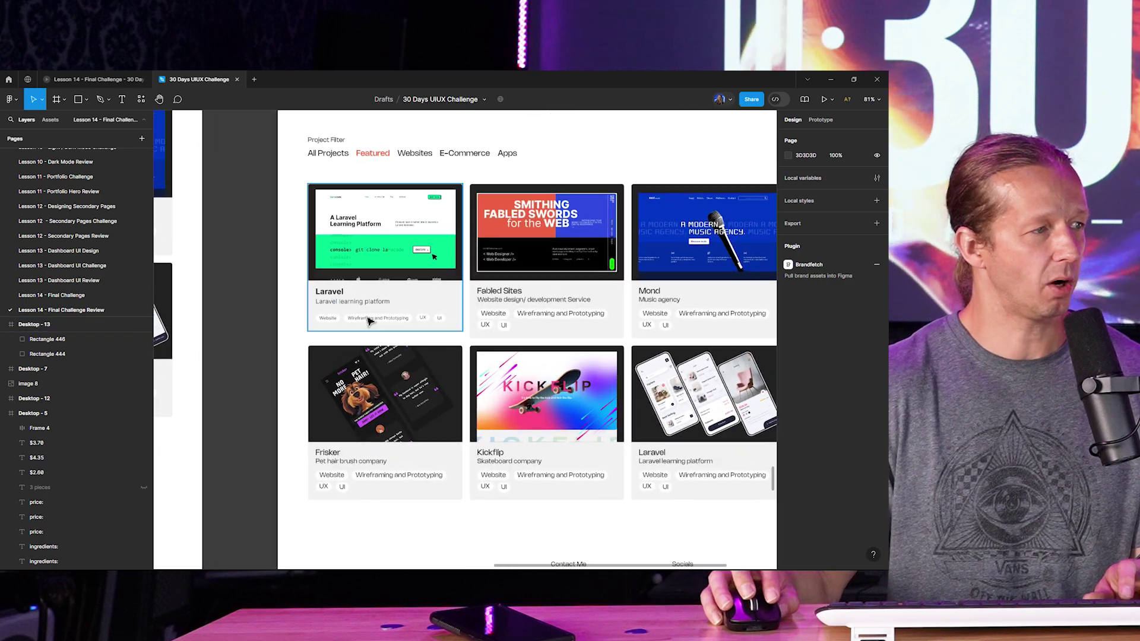
Step: Zoom to 180% on the revised Laravel card and select it to expand Frame 30 in Layers
scroll(368, 321, up, 5)
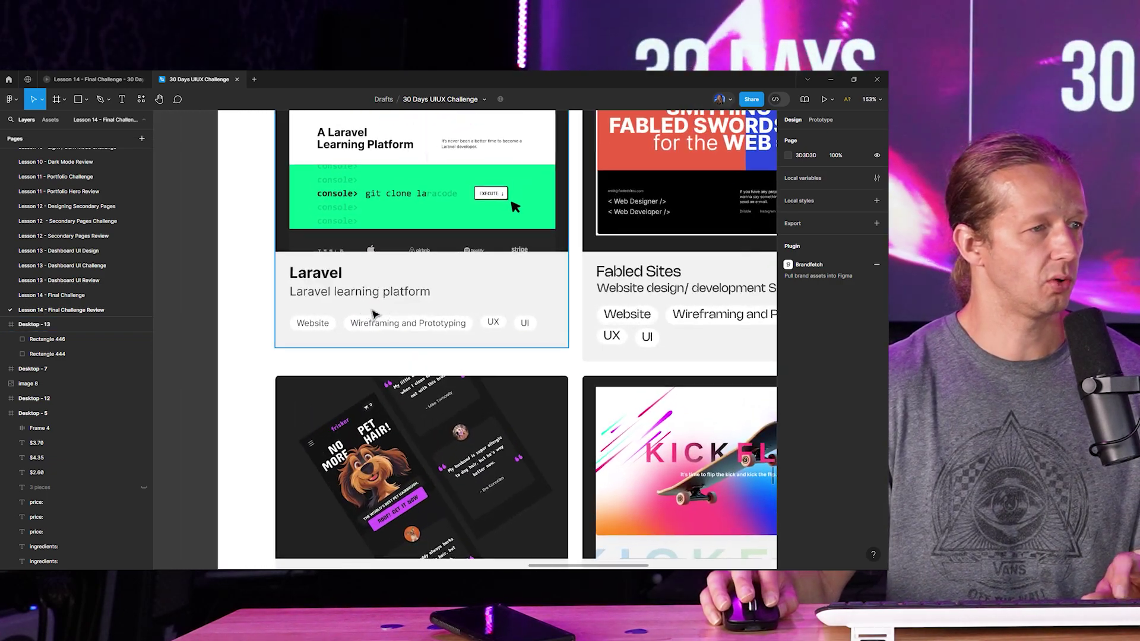
scroll(391, 311, right, 4)
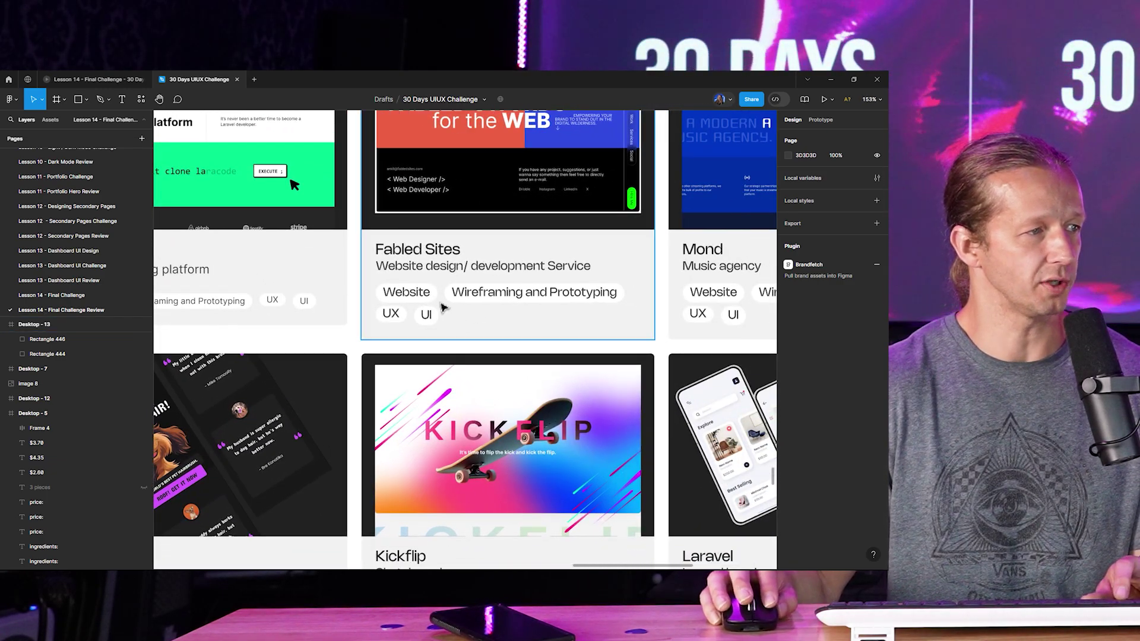
scroll(319, 297, left, 4)
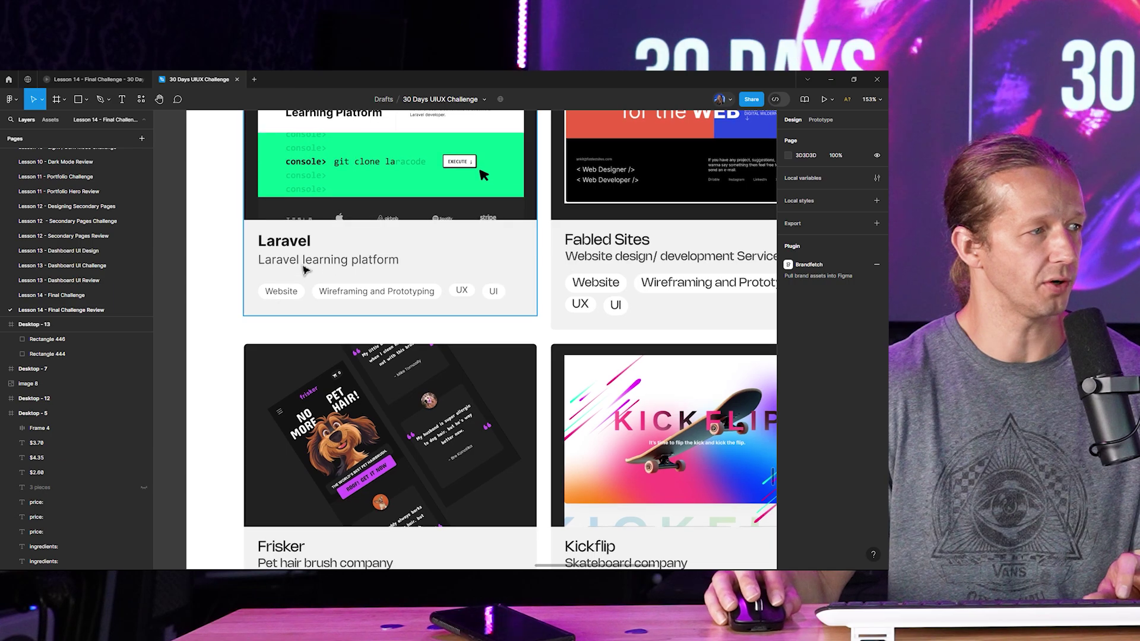
scroll(374, 261, up, 2)
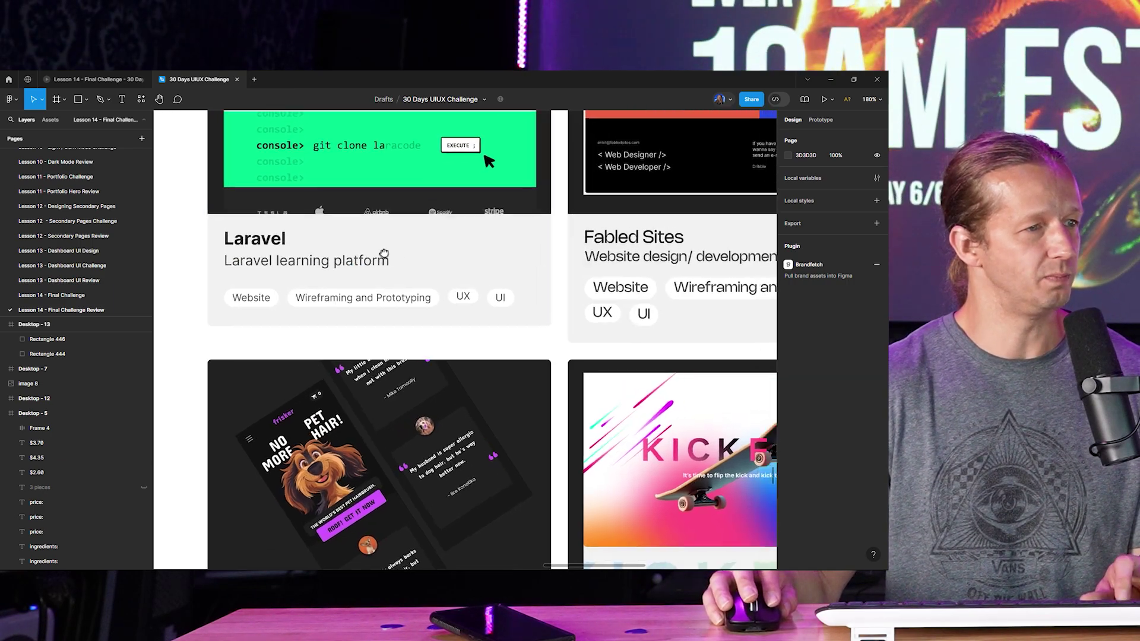
drag(369, 257, 395, 272)
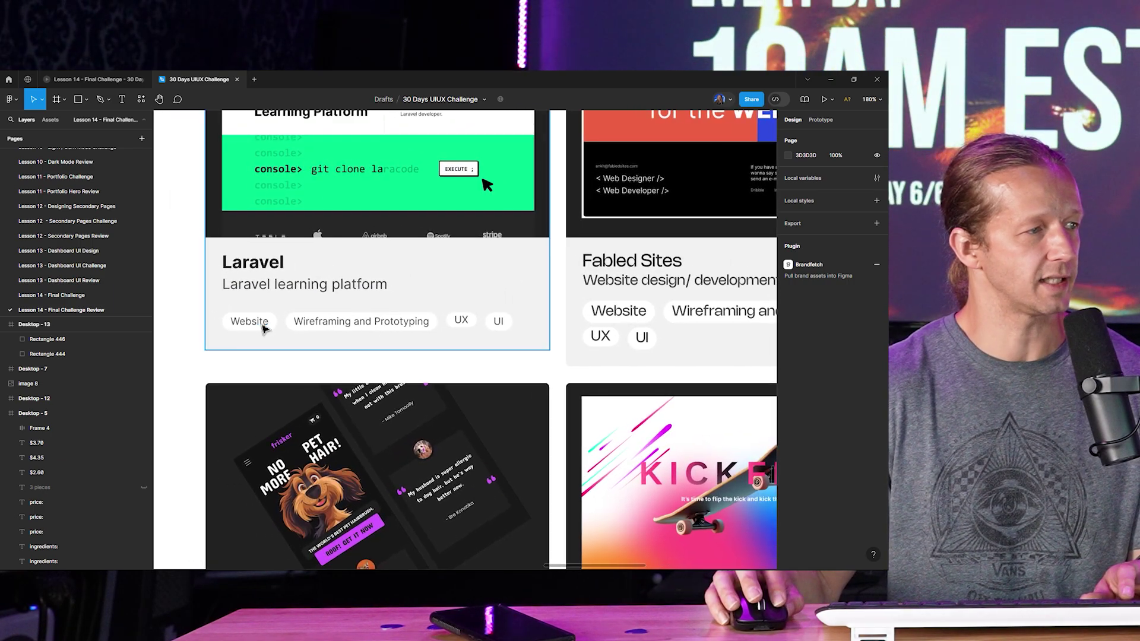
click(390, 332)
click(451, 371)
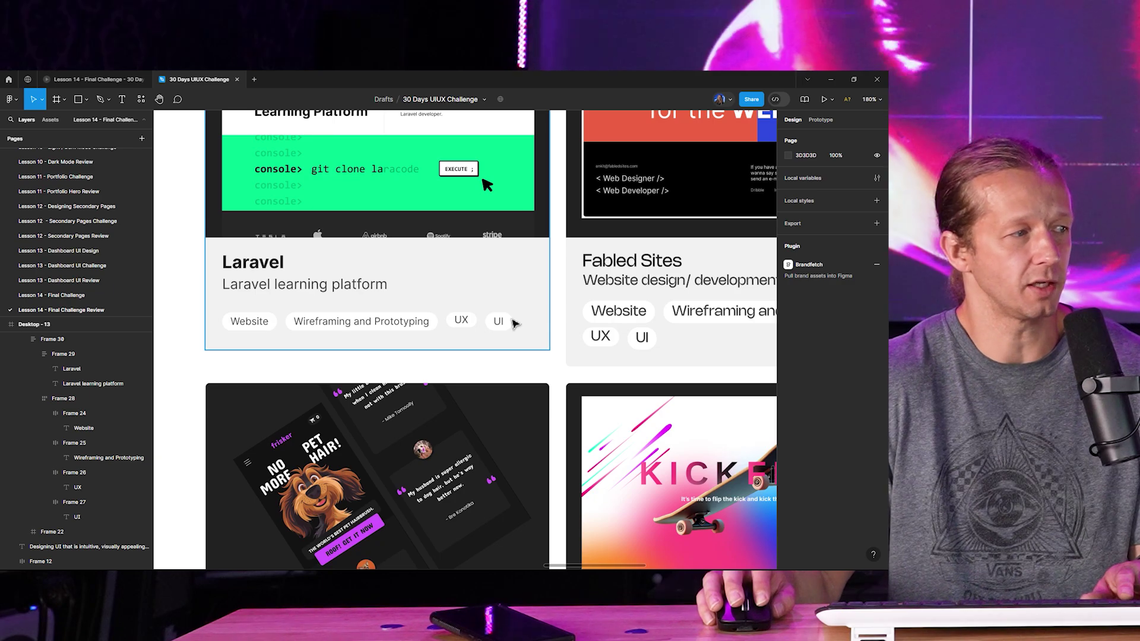
Step: Inspect the Laravel card's Website, Wireframing and Prototyping, UX and UI tags, subtitle and title layers
ctrl+click(249, 326)
ctrl+click(365, 328)
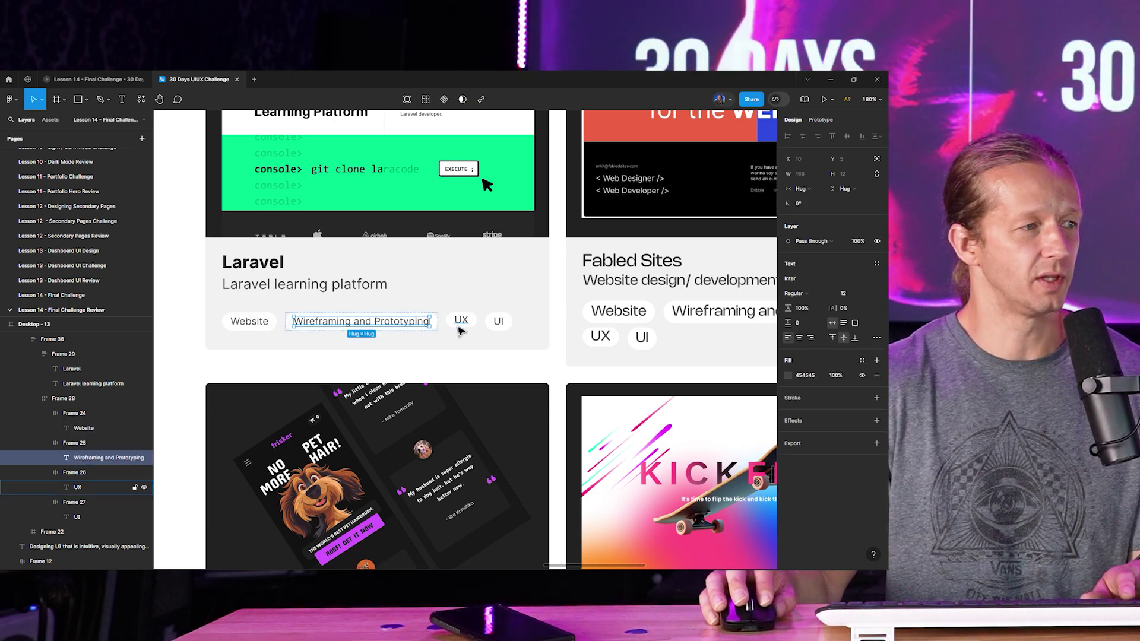
click(461, 326)
click(496, 327)
double_click(508, 325)
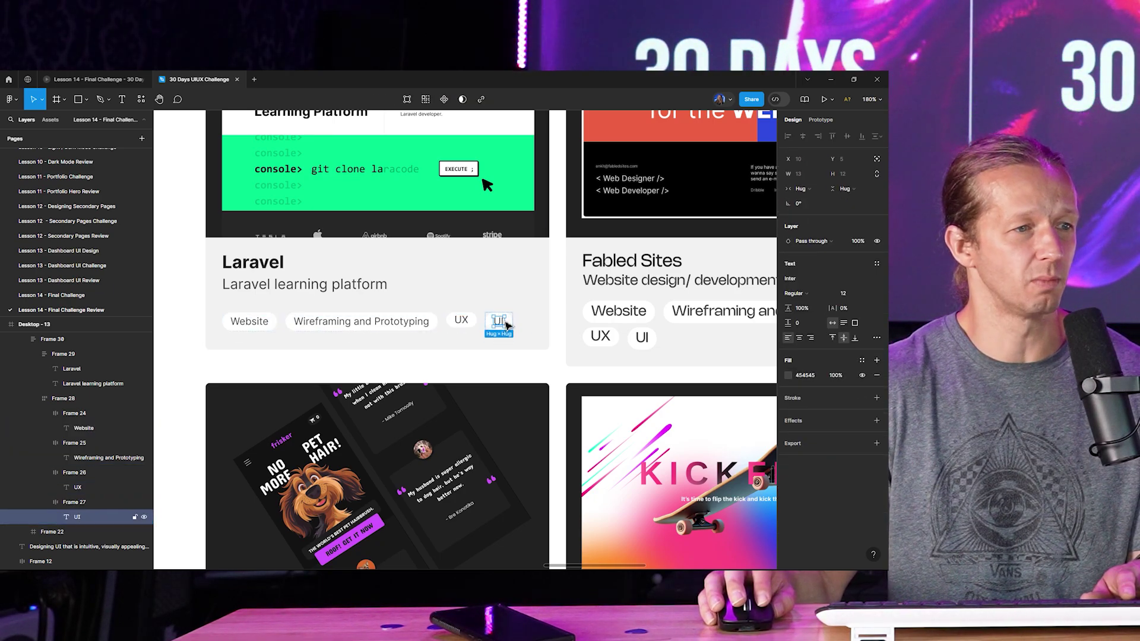
click(368, 321)
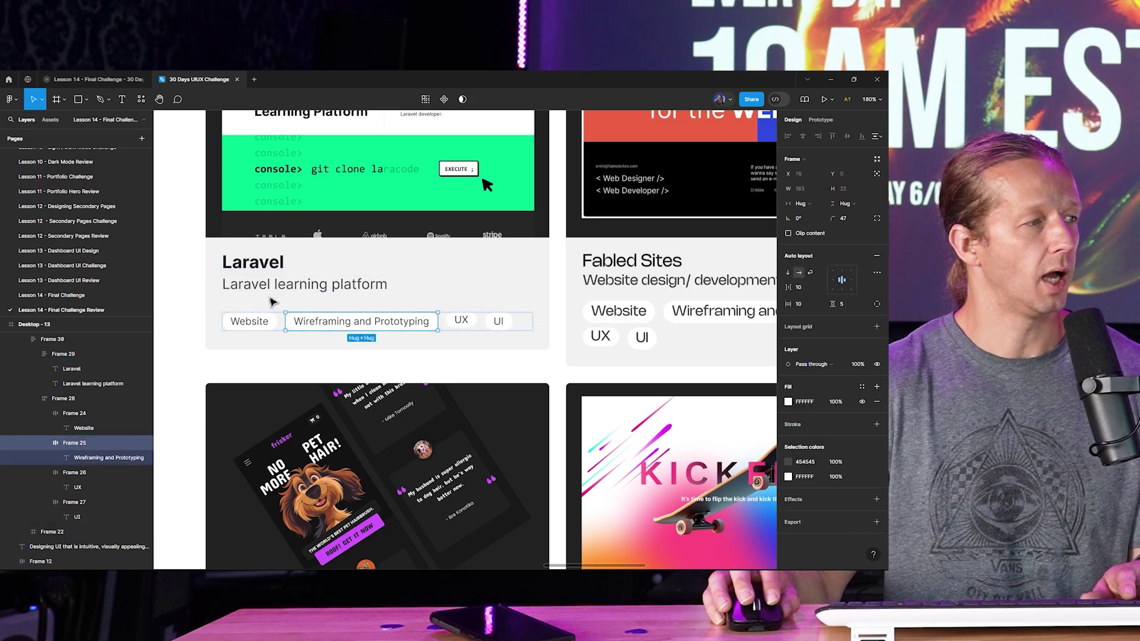
click(262, 288)
click(262, 288)
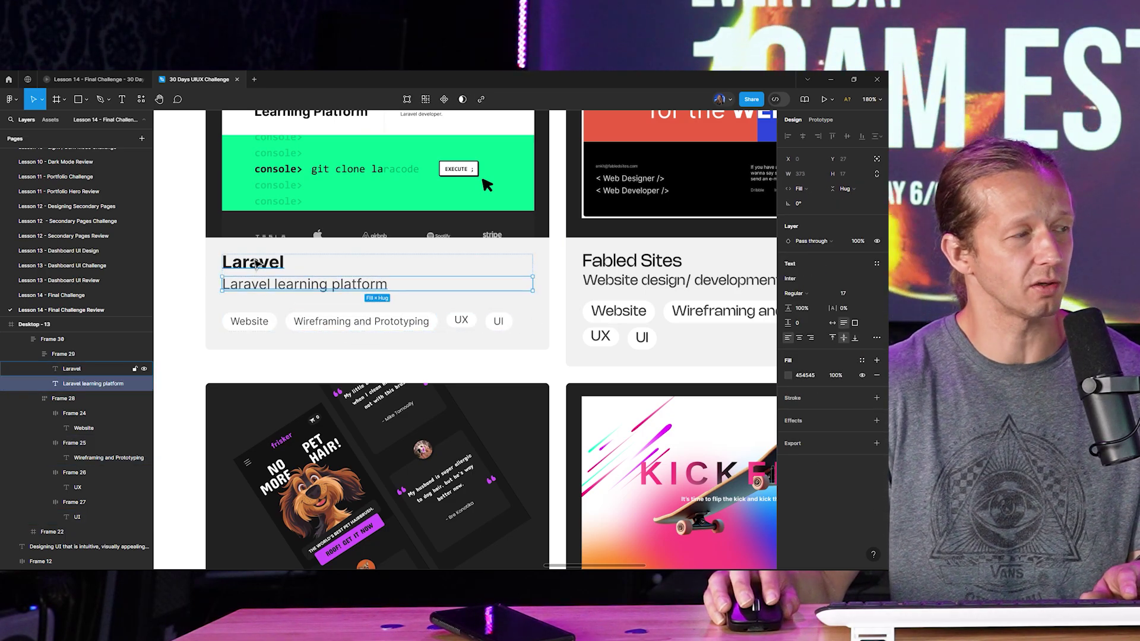
click(260, 268)
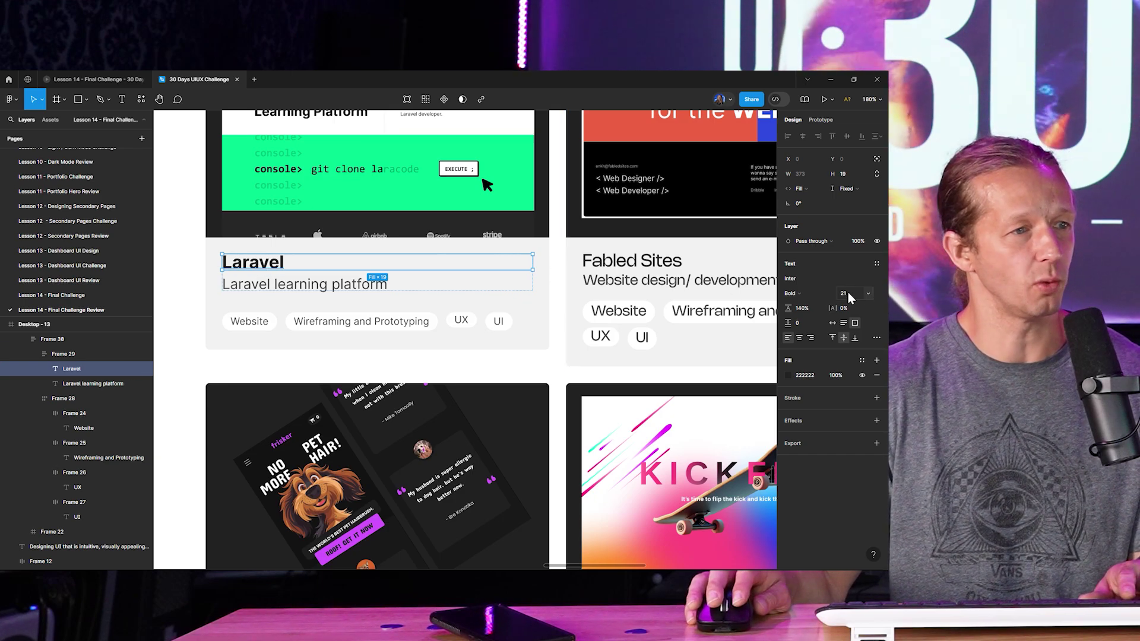
click(186, 326)
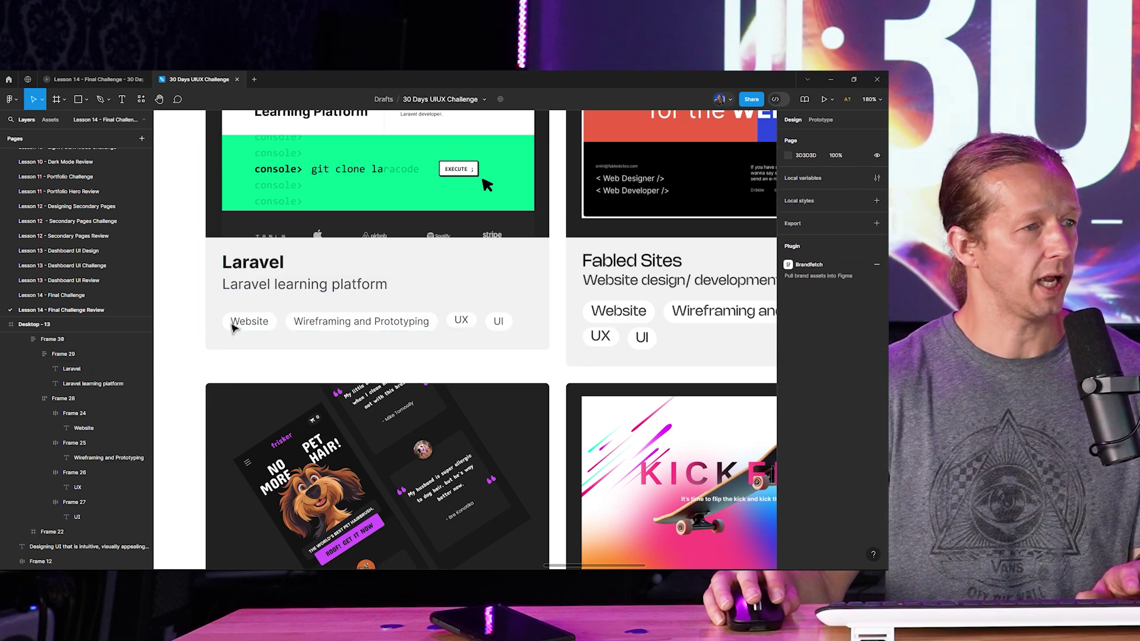
Step: Zoom out and pan the canvas toward the Tiago card and Desktop - 14 meal-plan dashboard
scroll(451, 321, down, 3)
scroll(452, 309, right, 2)
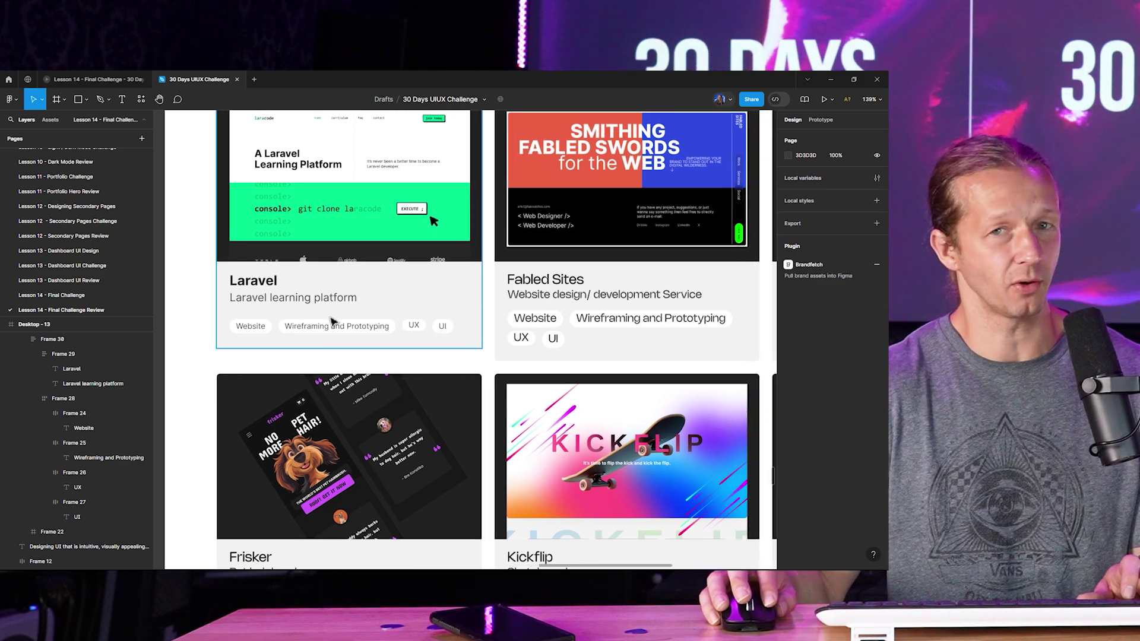
scroll(415, 294, down, 5)
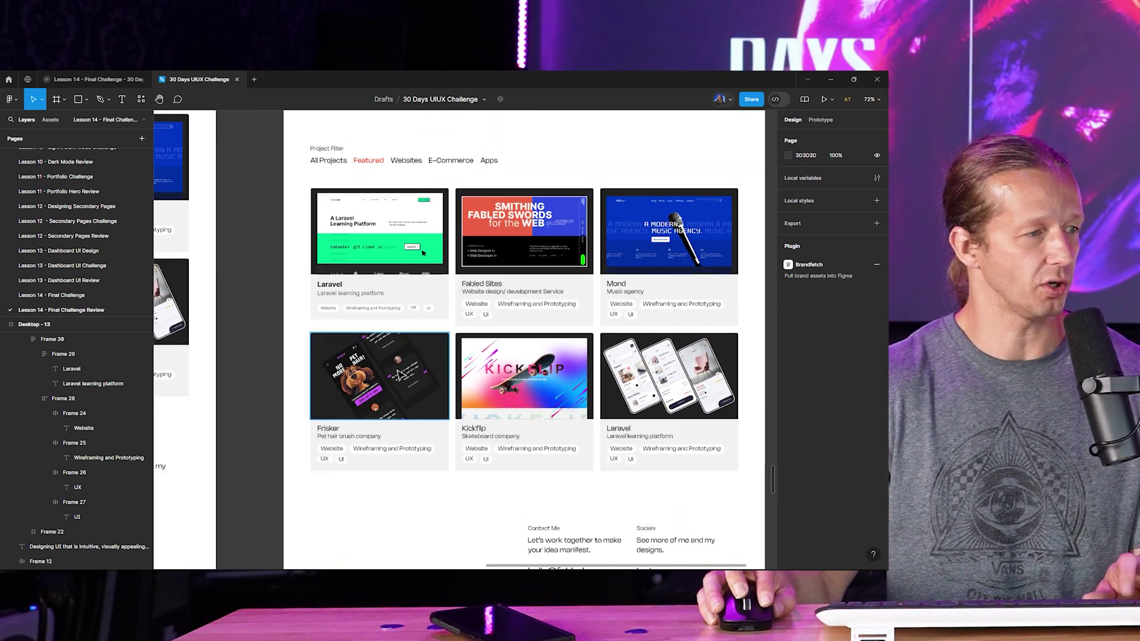
scroll(554, 293, down, 5)
scroll(484, 374, down, 5)
drag(483, 375, 582, 158)
scroll(455, 311, up, 4)
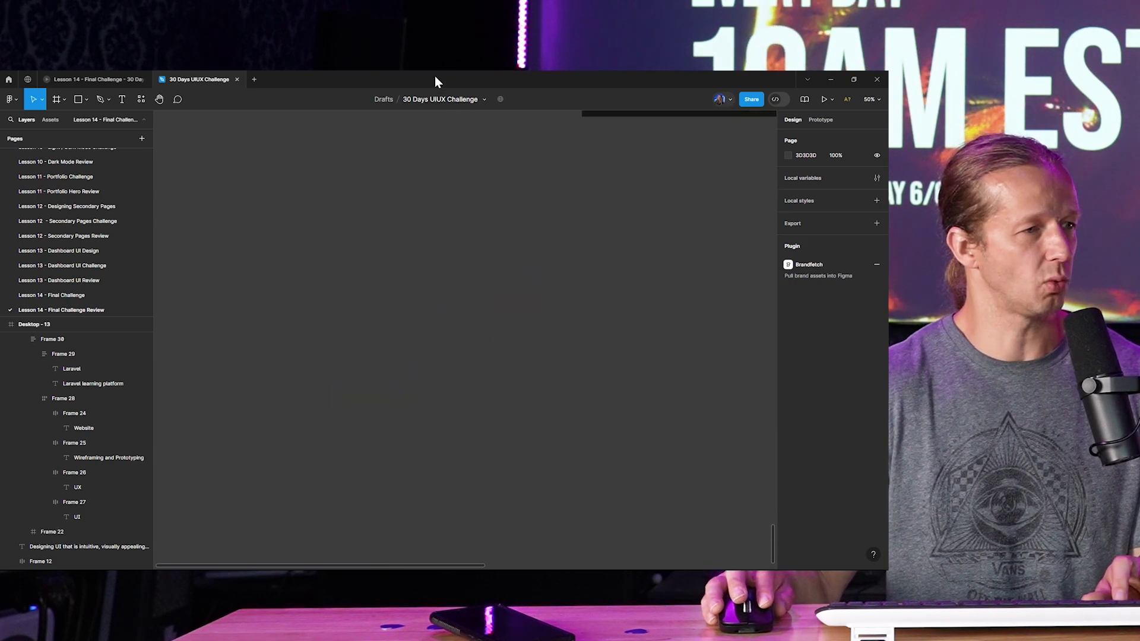
scroll(351, 308, up, 2)
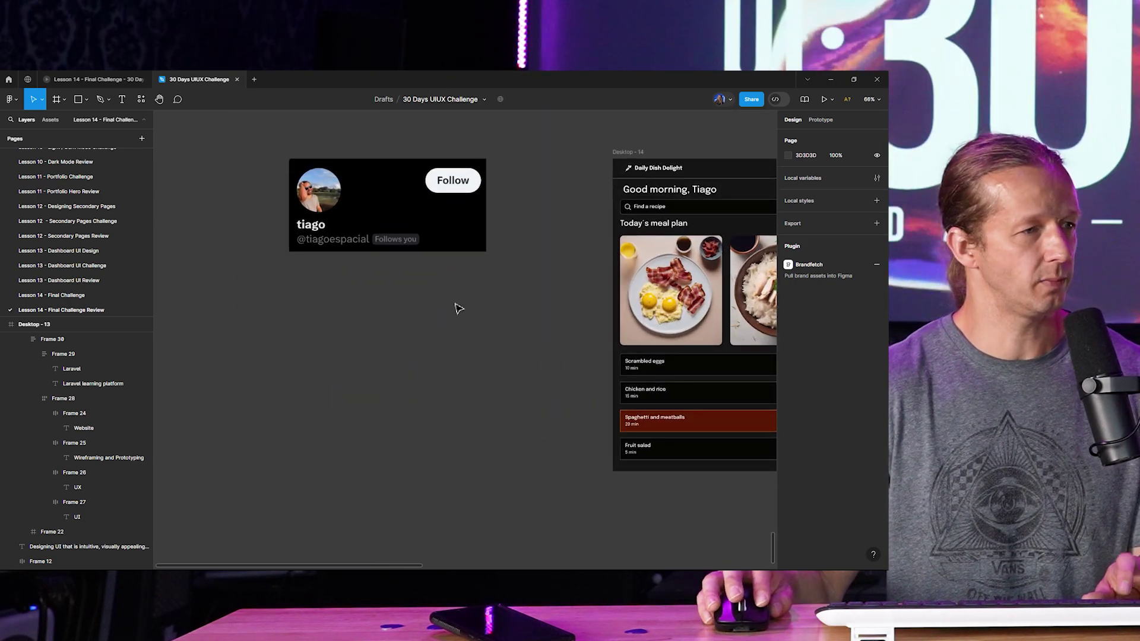
drag(473, 308, 178, 316)
scroll(471, 285, up, 1)
scroll(471, 286, down, 1)
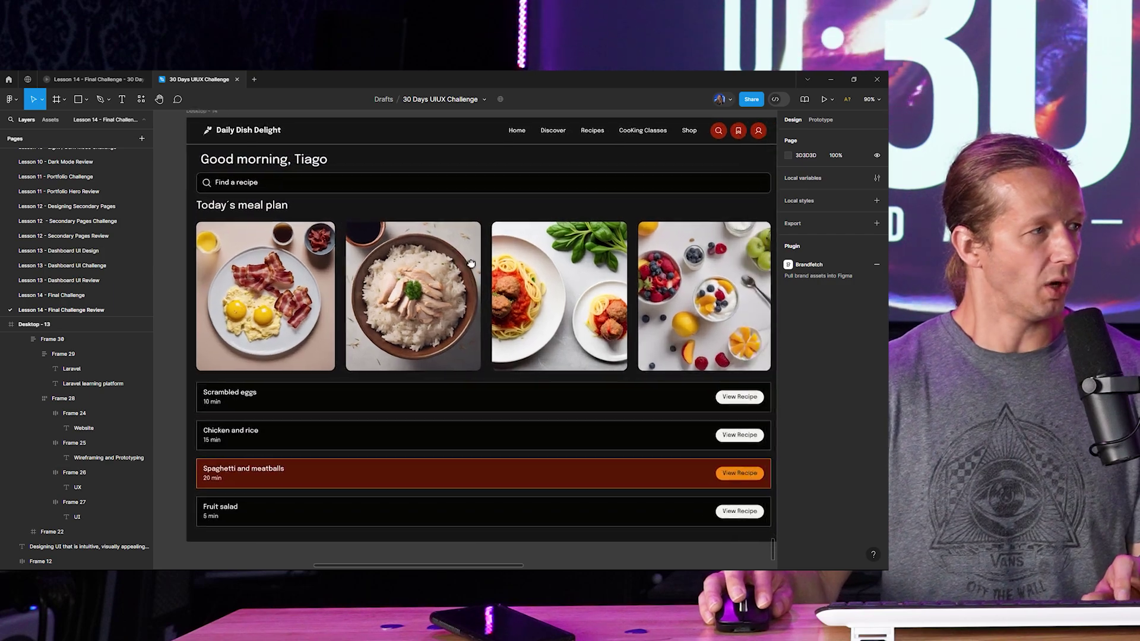
scroll(536, 122, up, 1)
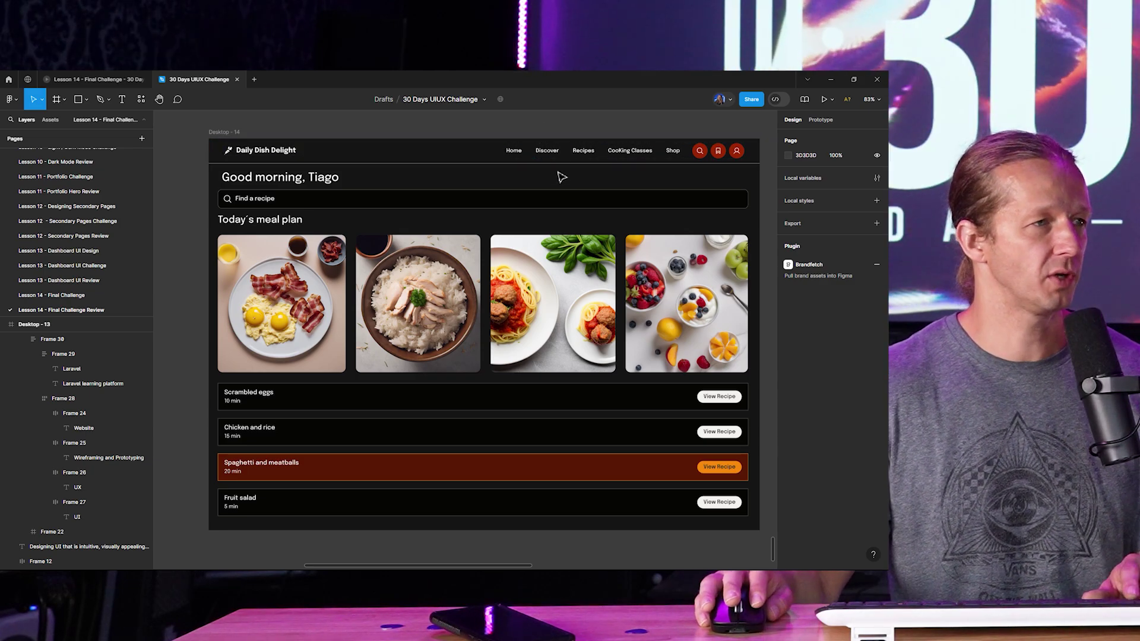
scroll(721, 181, down, 3)
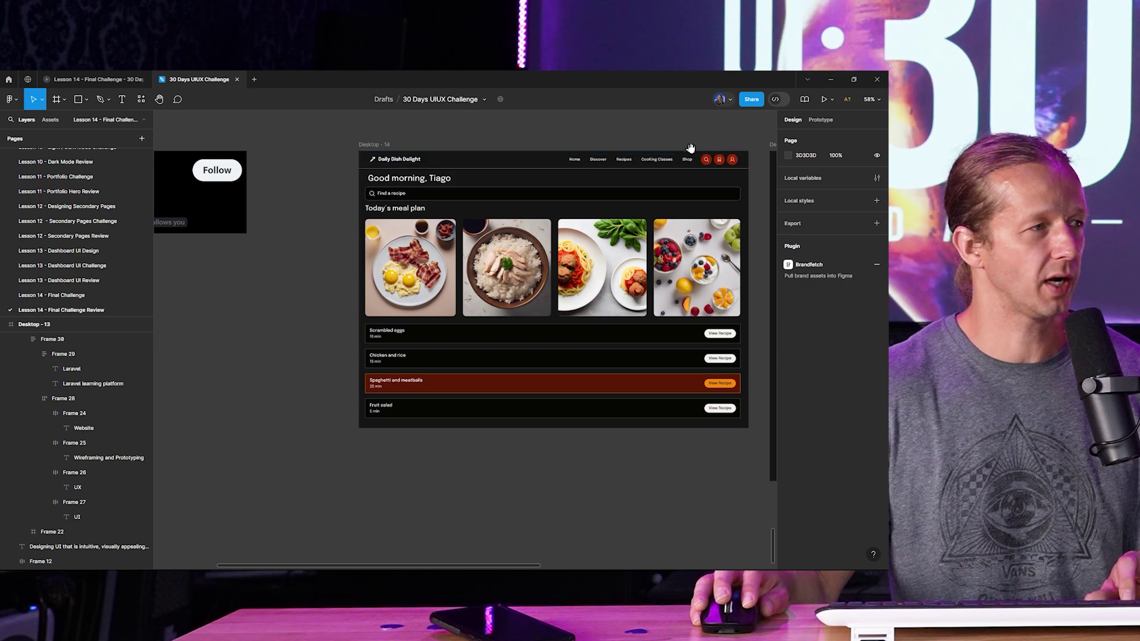
scroll(680, 232, up, 2)
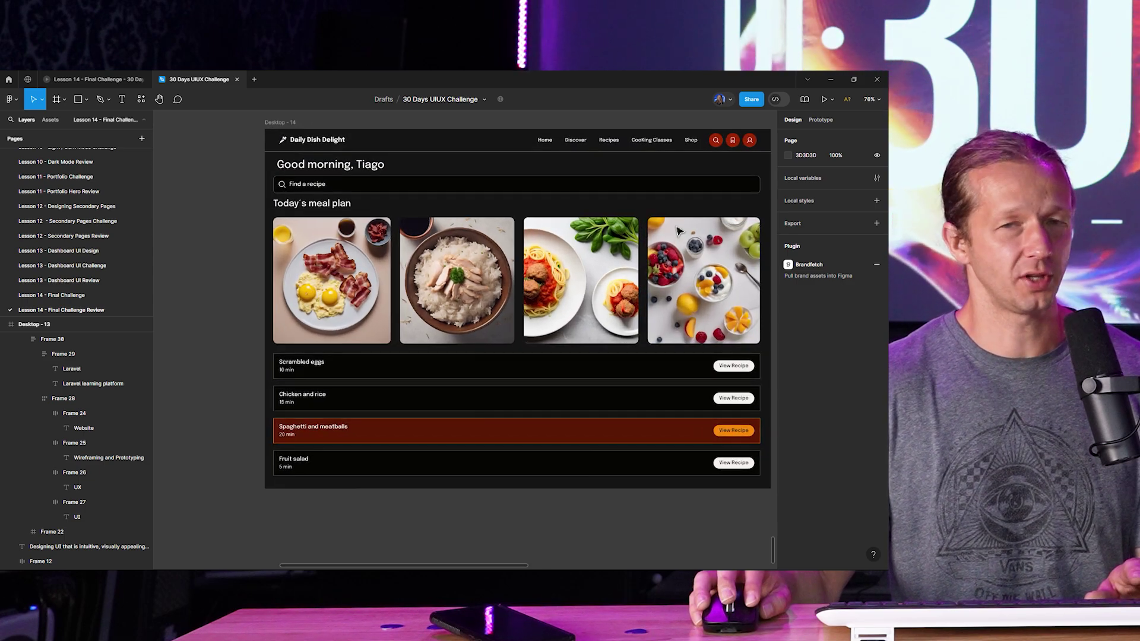
scroll(689, 211, right, 2)
scroll(654, 225, up, 1)
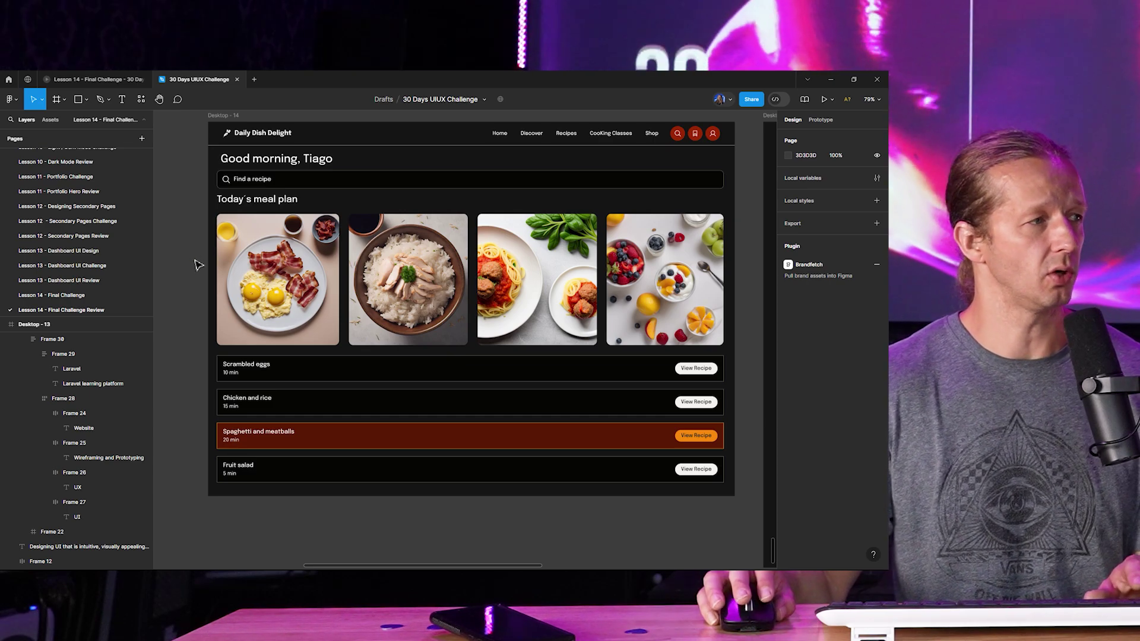
Step: Pan right to the revised Desktop - 15 meal plan and zoom in on its rows and search bar
scroll(196, 254, down, 2)
scroll(444, 259, right, 6)
drag(444, 259, 262, 236)
scroll(420, 411, up, 3)
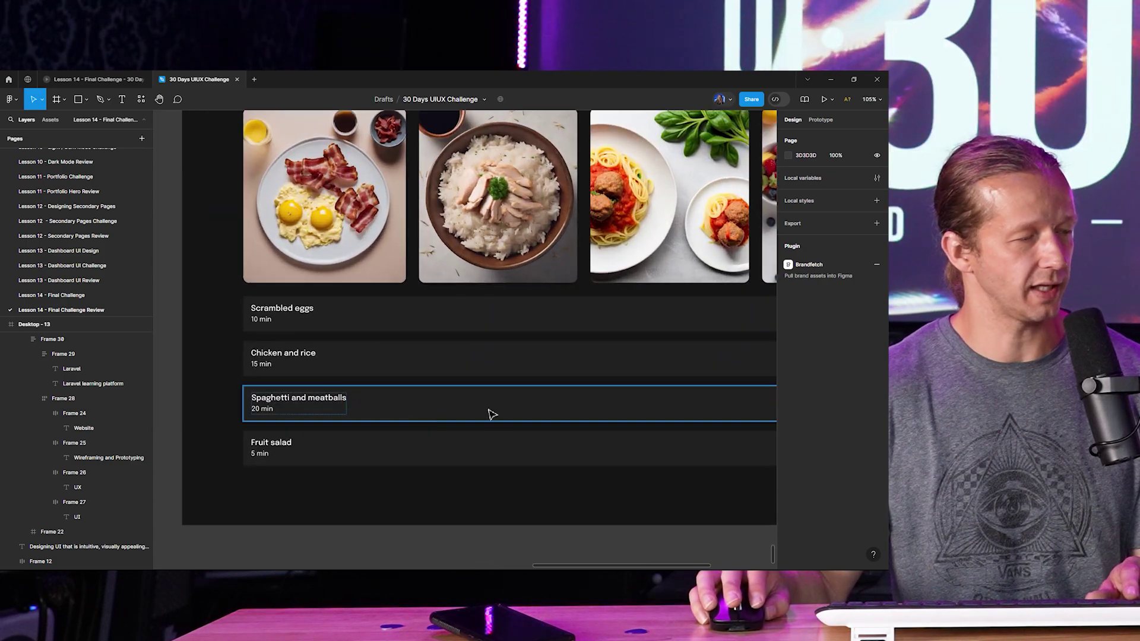
scroll(527, 411, down, 4)
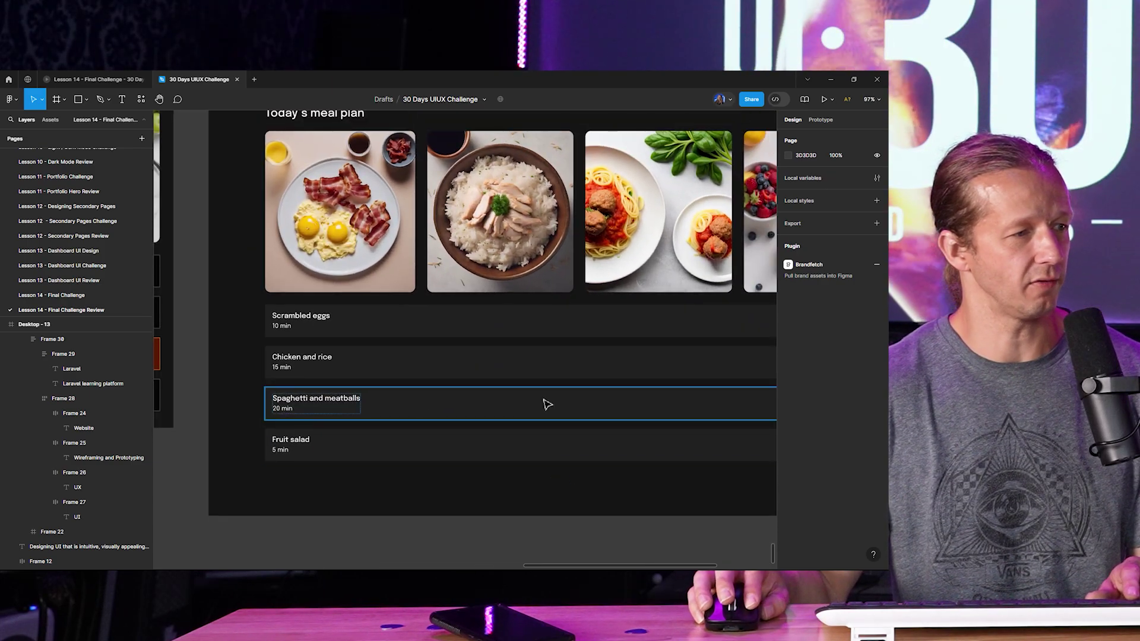
drag(531, 340, 496, 375)
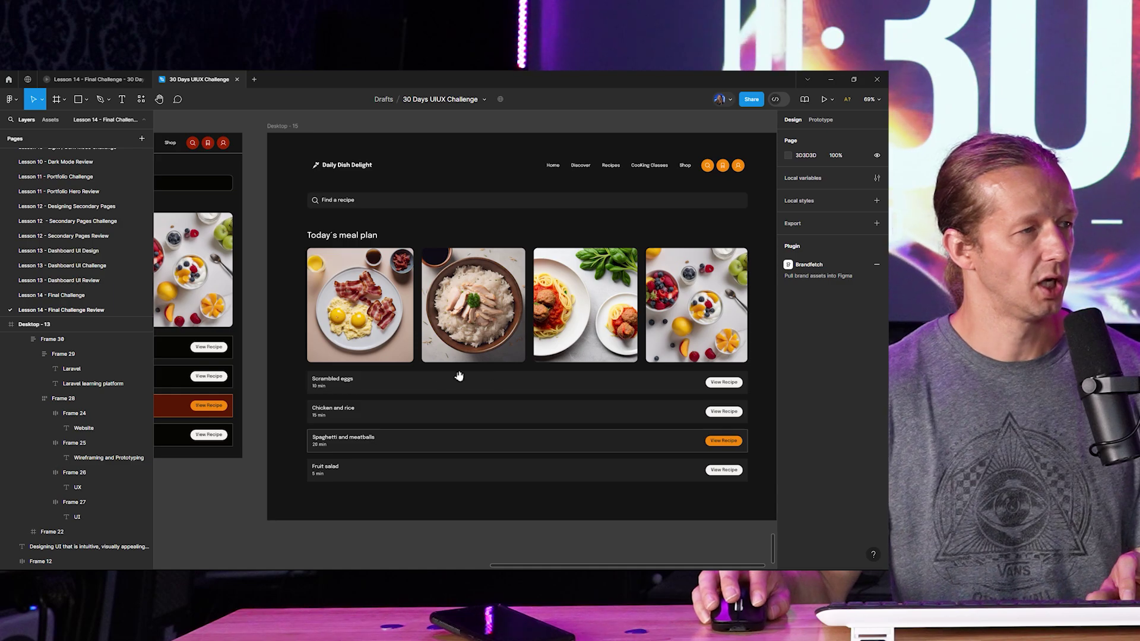
Step: Zoom out to 24% so Desktop - 14 and Desktop - 15 show side by side
scroll(407, 200, up, 5)
scroll(368, 234, down, 5)
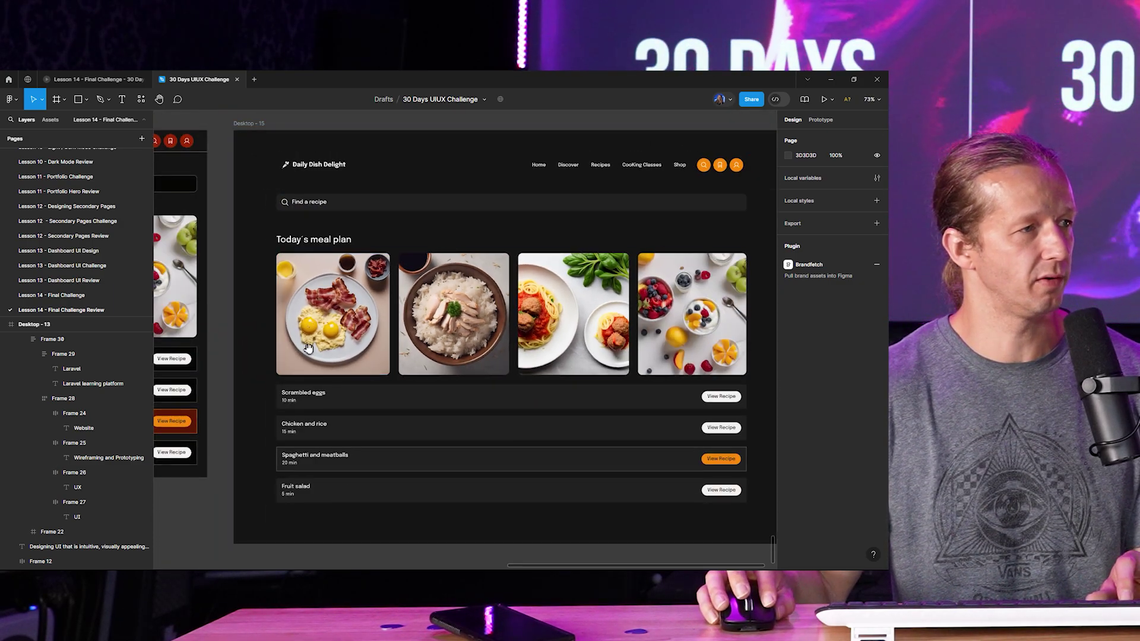
drag(873, 385, 300, 346)
scroll(439, 362, down, 5)
drag(438, 362, 531, 297)
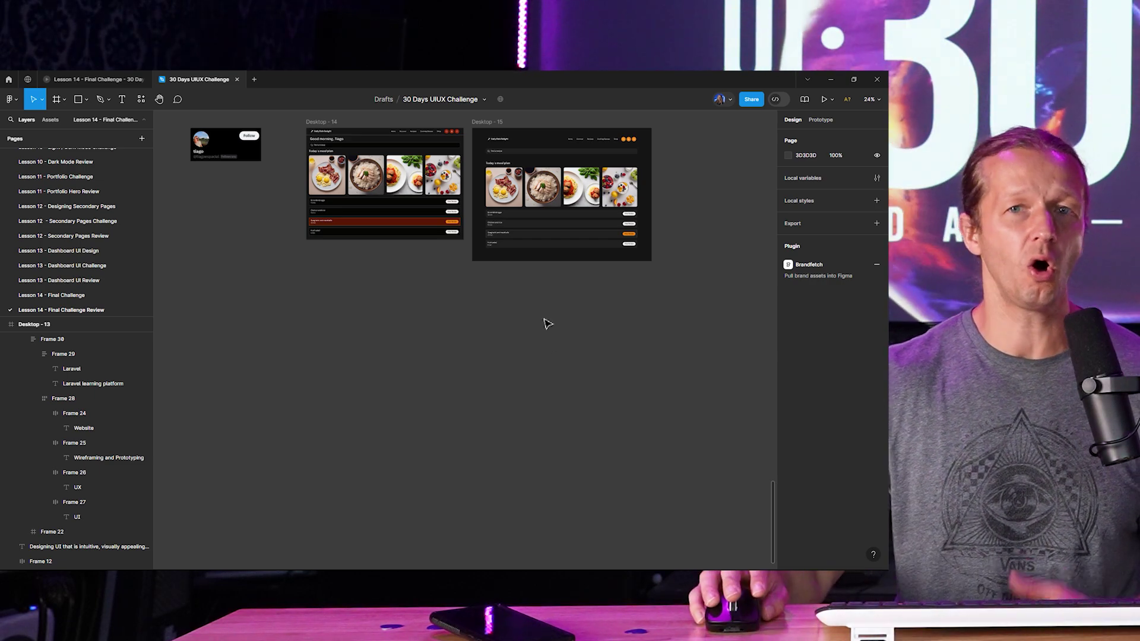
Step: Use Move from the Chrome taskbar preview's window menu to place the New Tab window over Figma
mouse_move(392, 568)
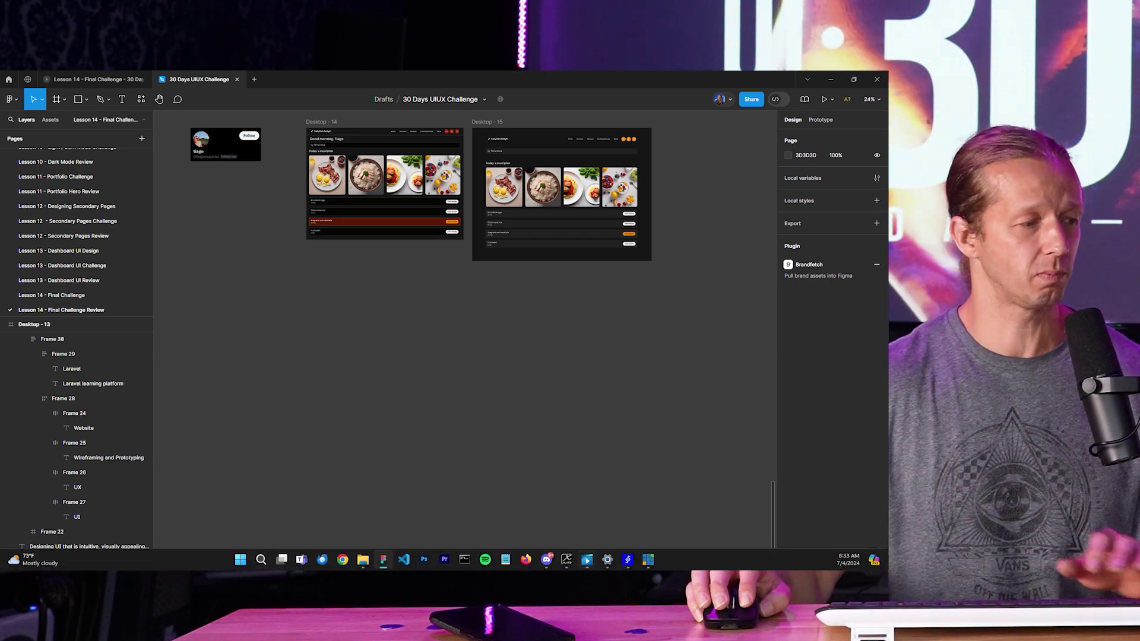
right_click(342, 562)
key(Escape)
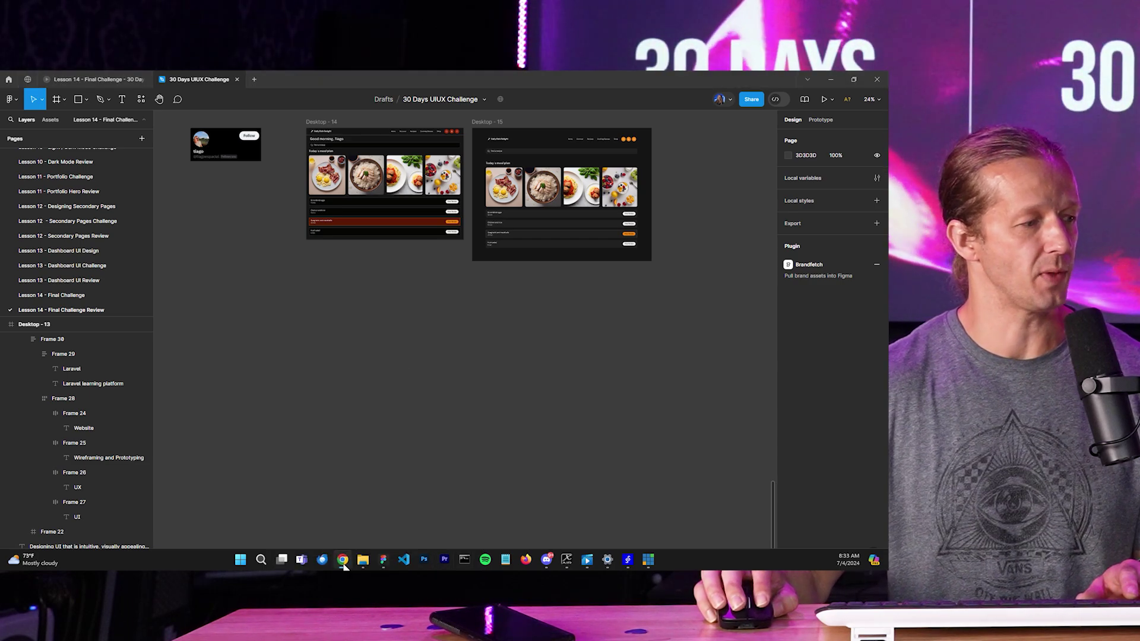
mouse_move(344, 567)
right_click(341, 512)
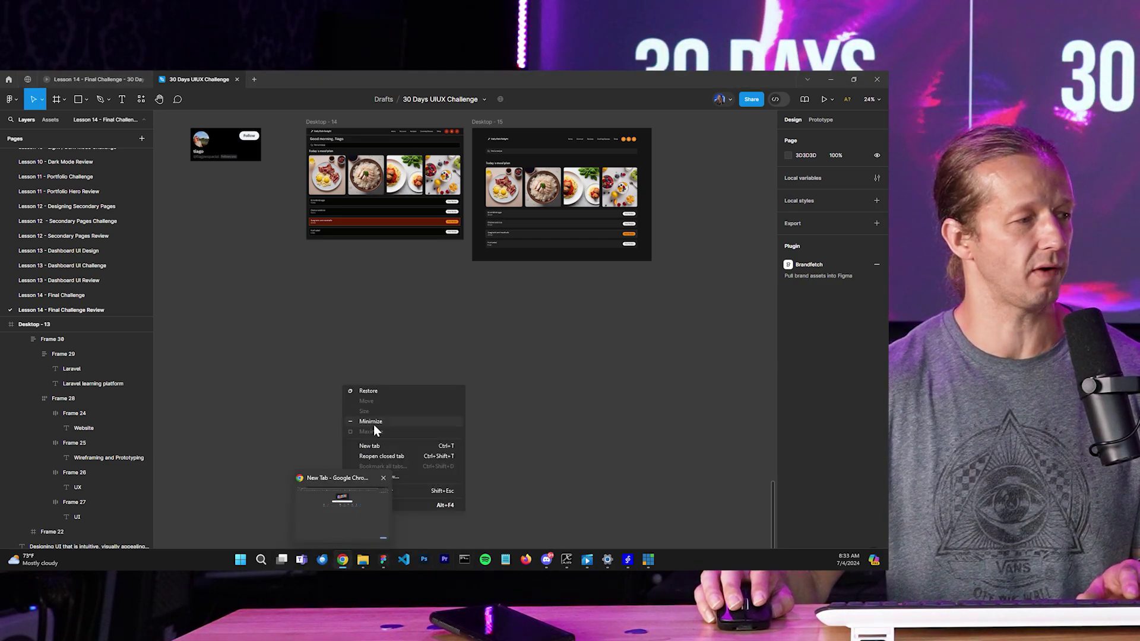
click(371, 393)
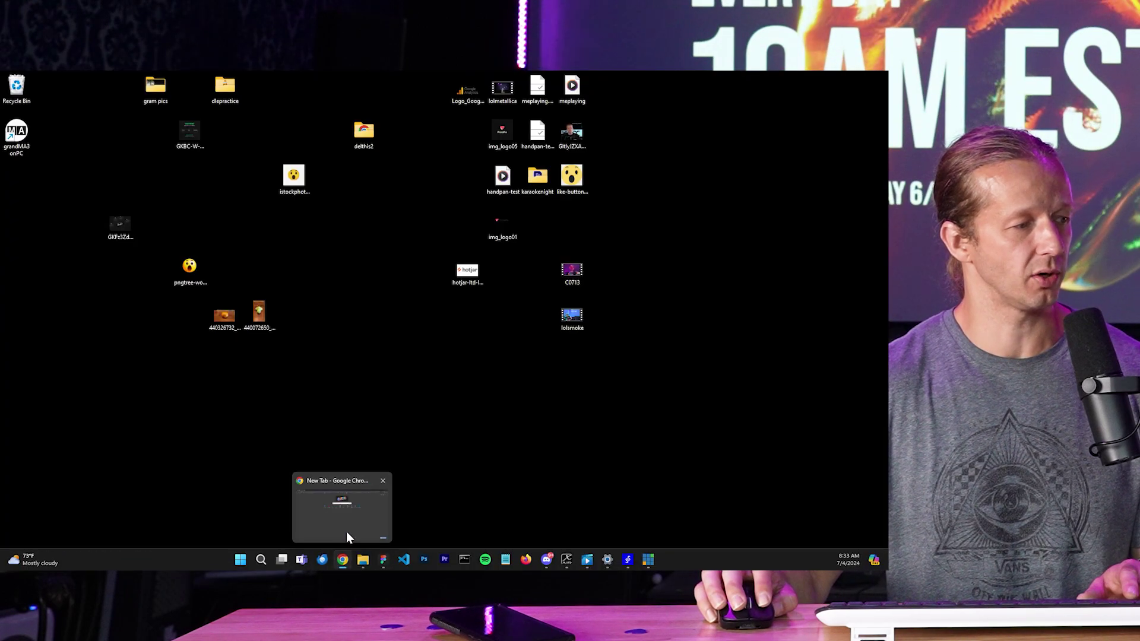
click(347, 532)
mouse_move(348, 563)
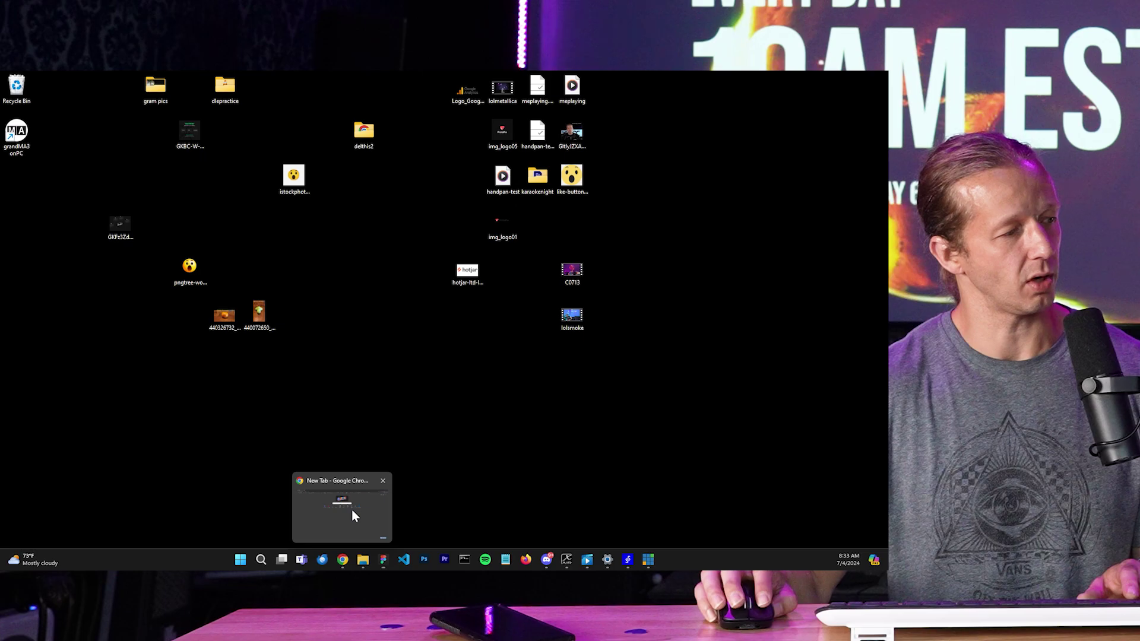
right_click(352, 508)
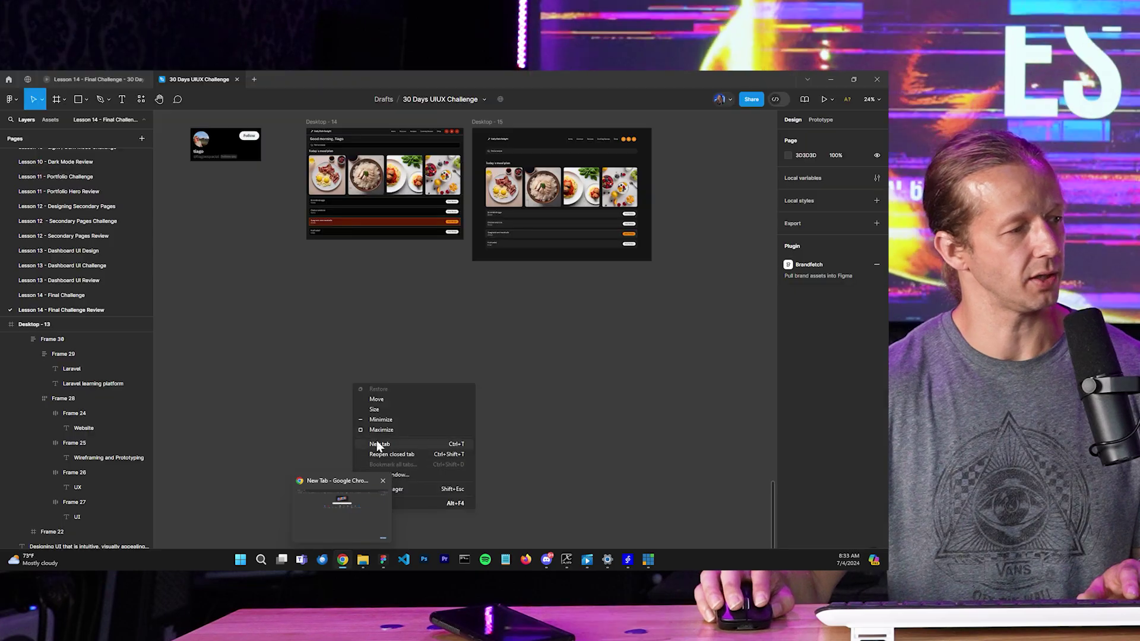
click(381, 401)
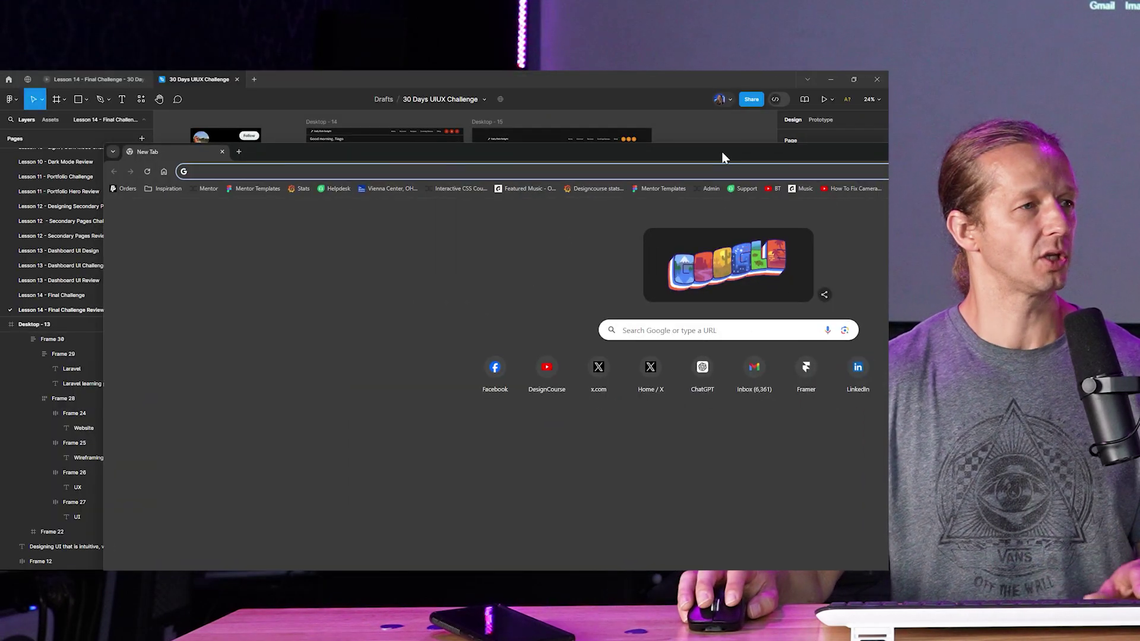
Step: Maximize Chrome, load designcourse.com, and scroll the homepage's UI·UX and CSS course sections
double_click(723, 154)
text(designcourse.com)
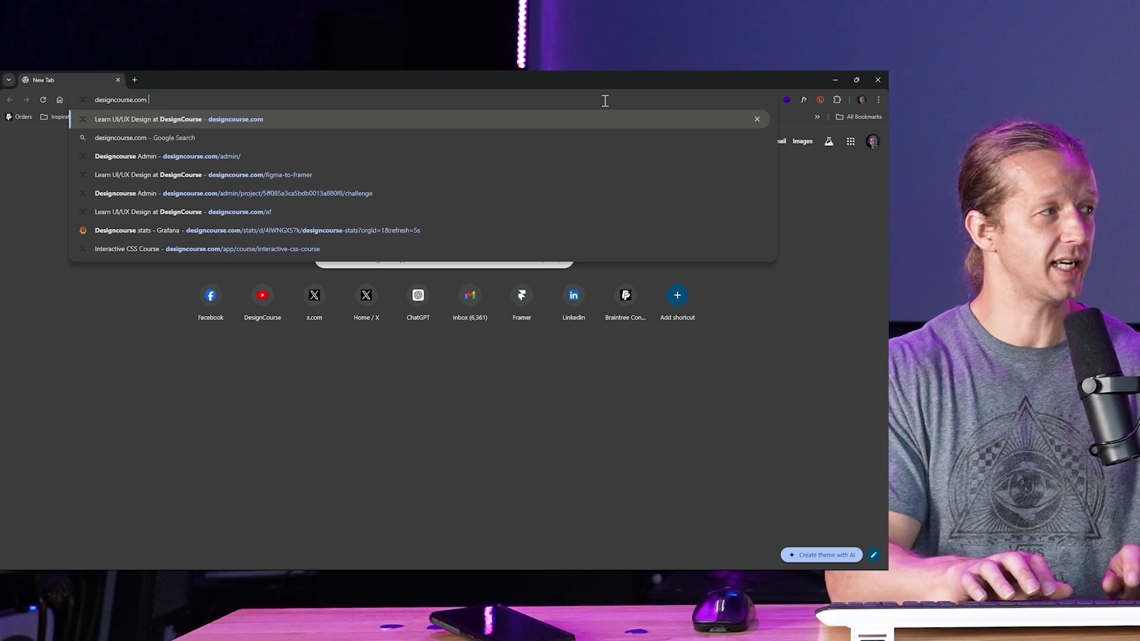
key(Return)
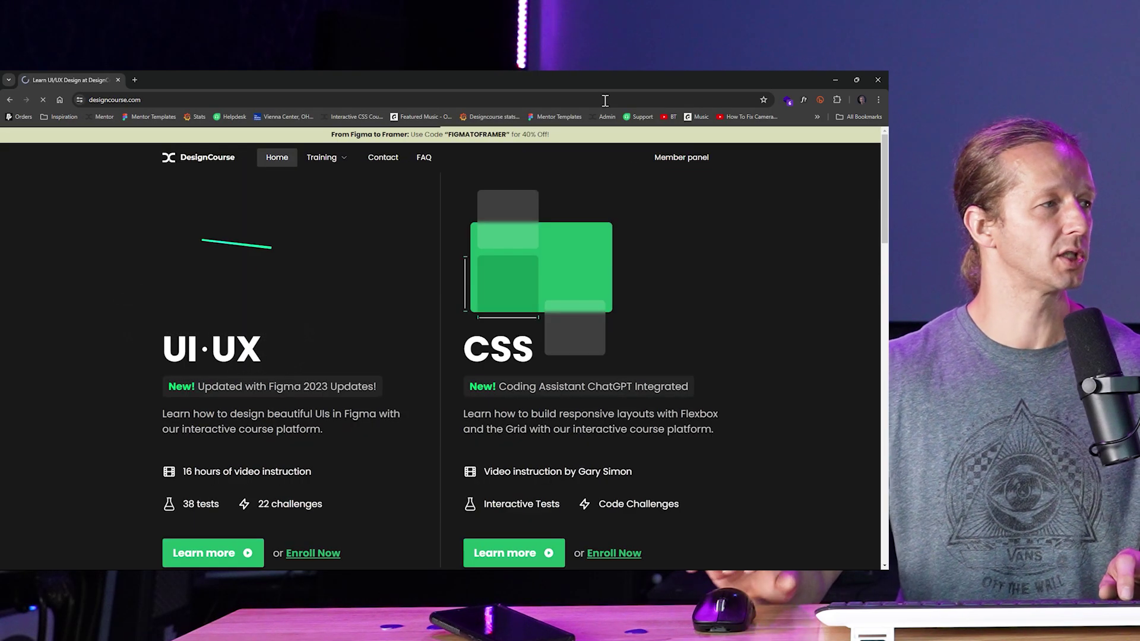
scroll(704, 280, down, 3)
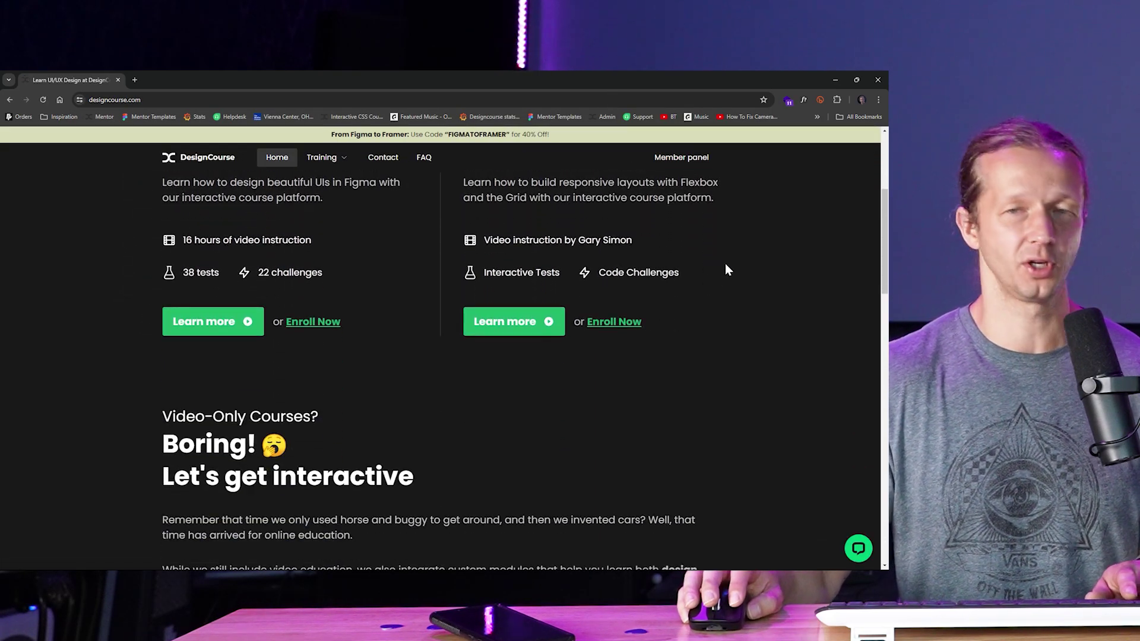
scroll(727, 266, down, 3)
scroll(727, 266, up, 5)
scroll(726, 267, up, 2)
mouse_move(323, 158)
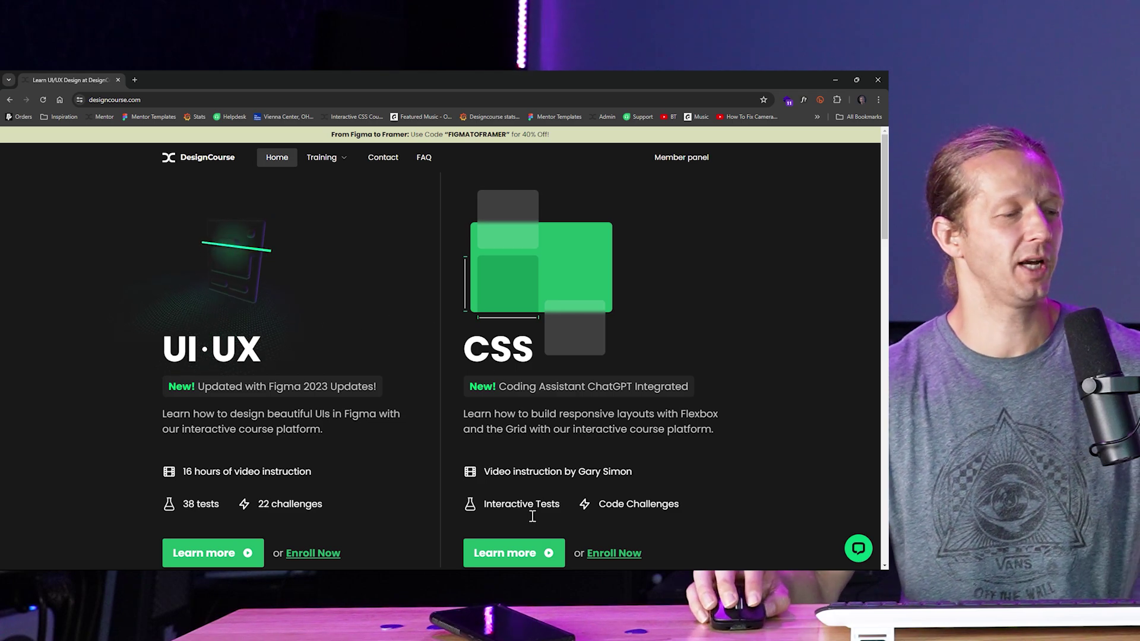
click(586, 560)
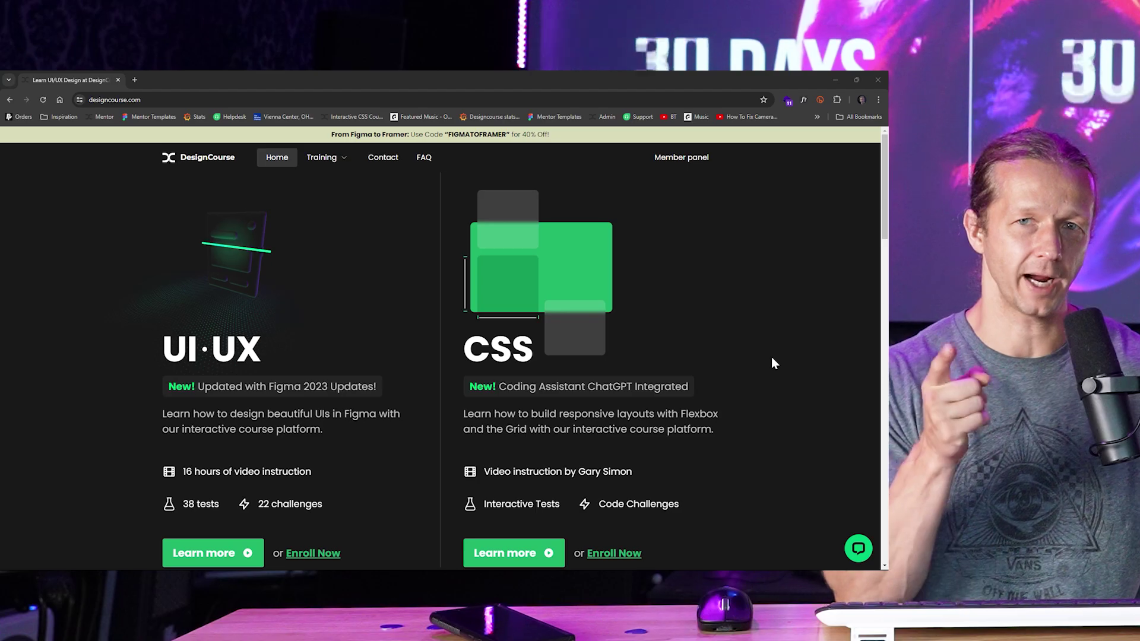